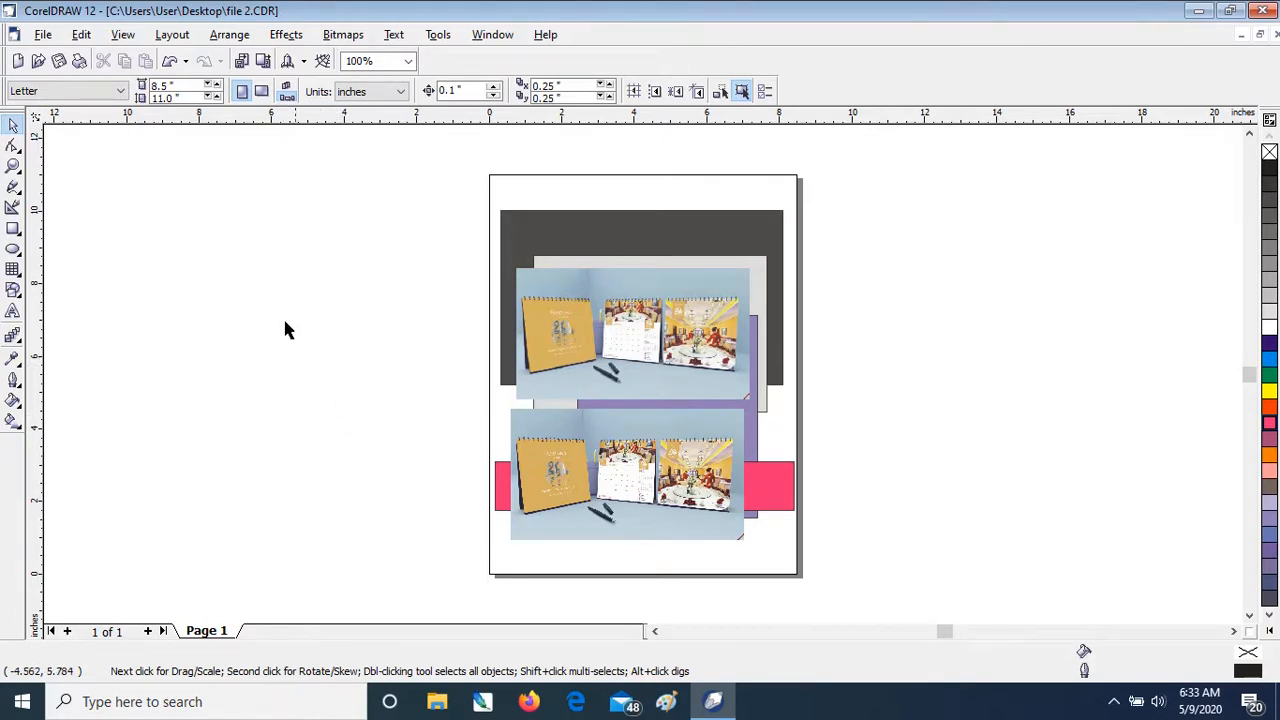
Step: Undo the last move of the magenta rectangle and redo it, two times in a row
click(82, 36)
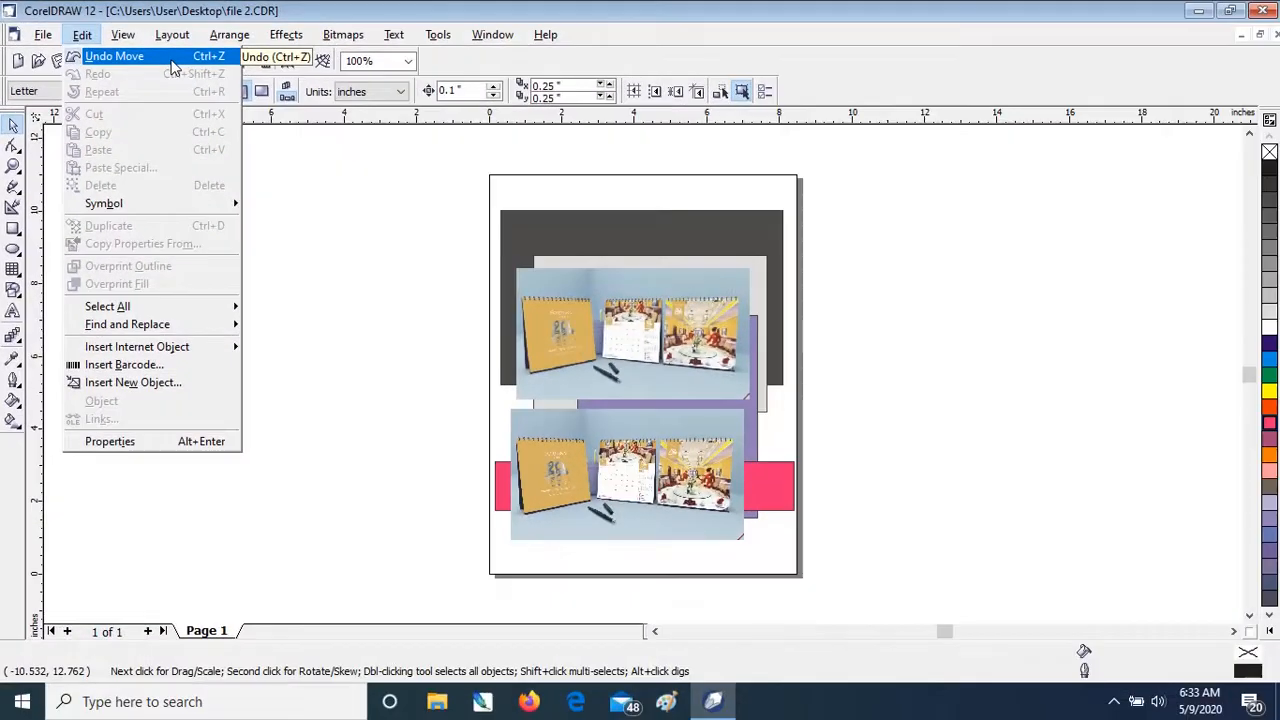
click(362, 348)
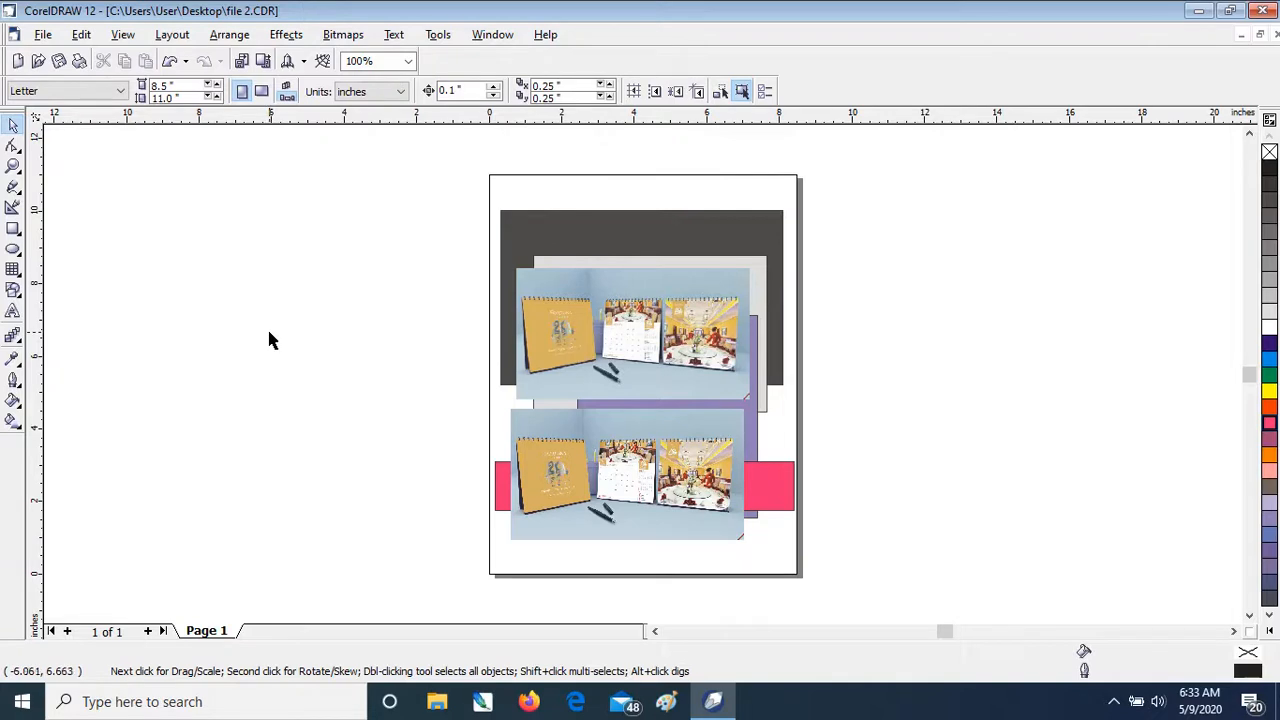
click(82, 36)
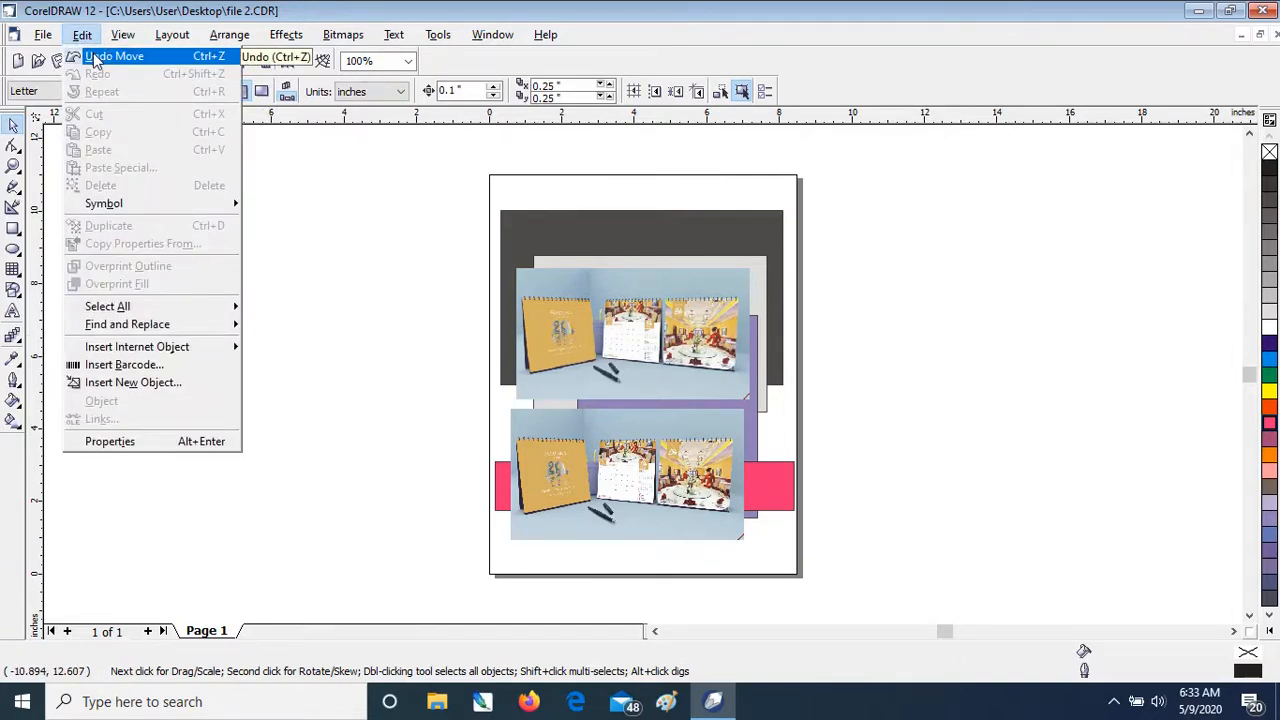
click(95, 58)
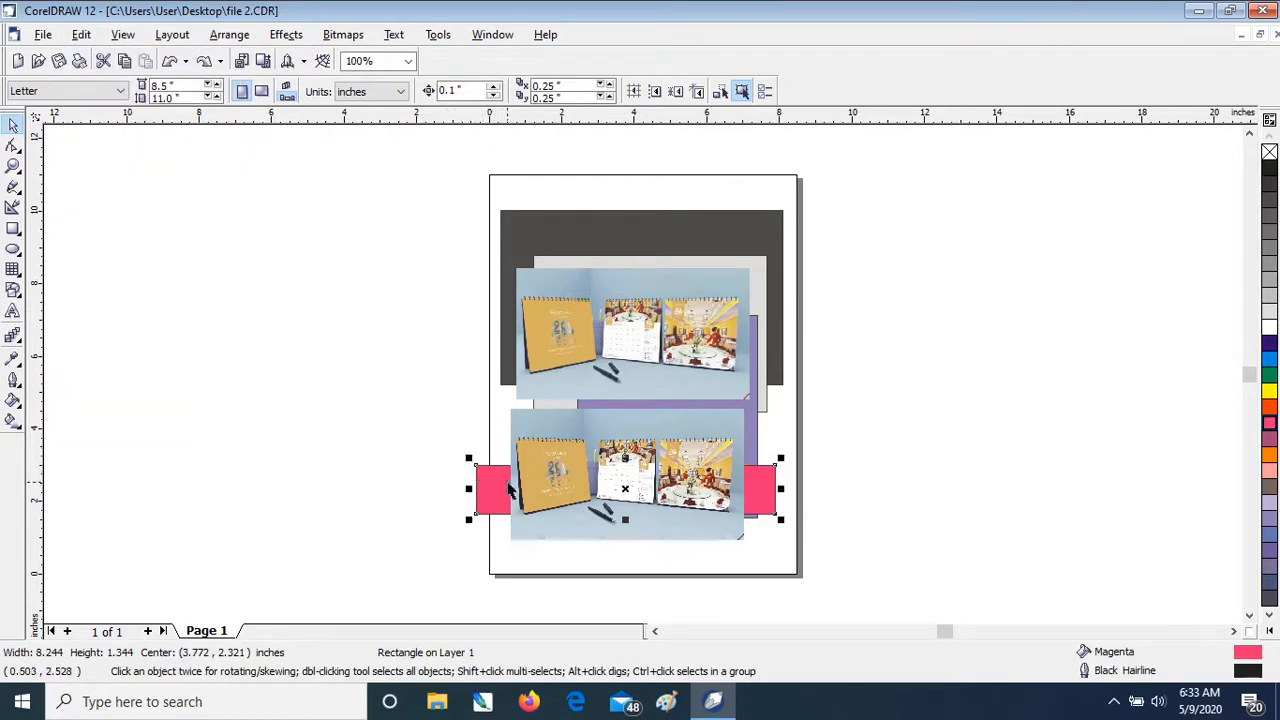
click(85, 36)
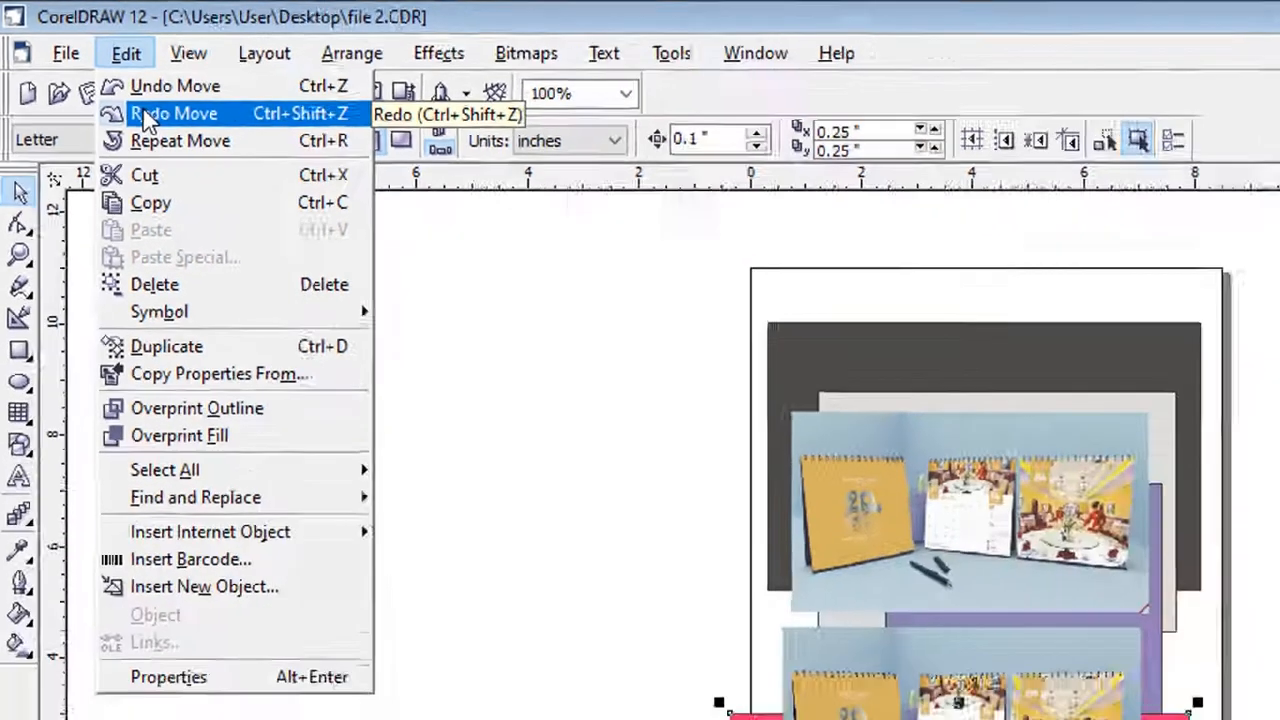
click(235, 190)
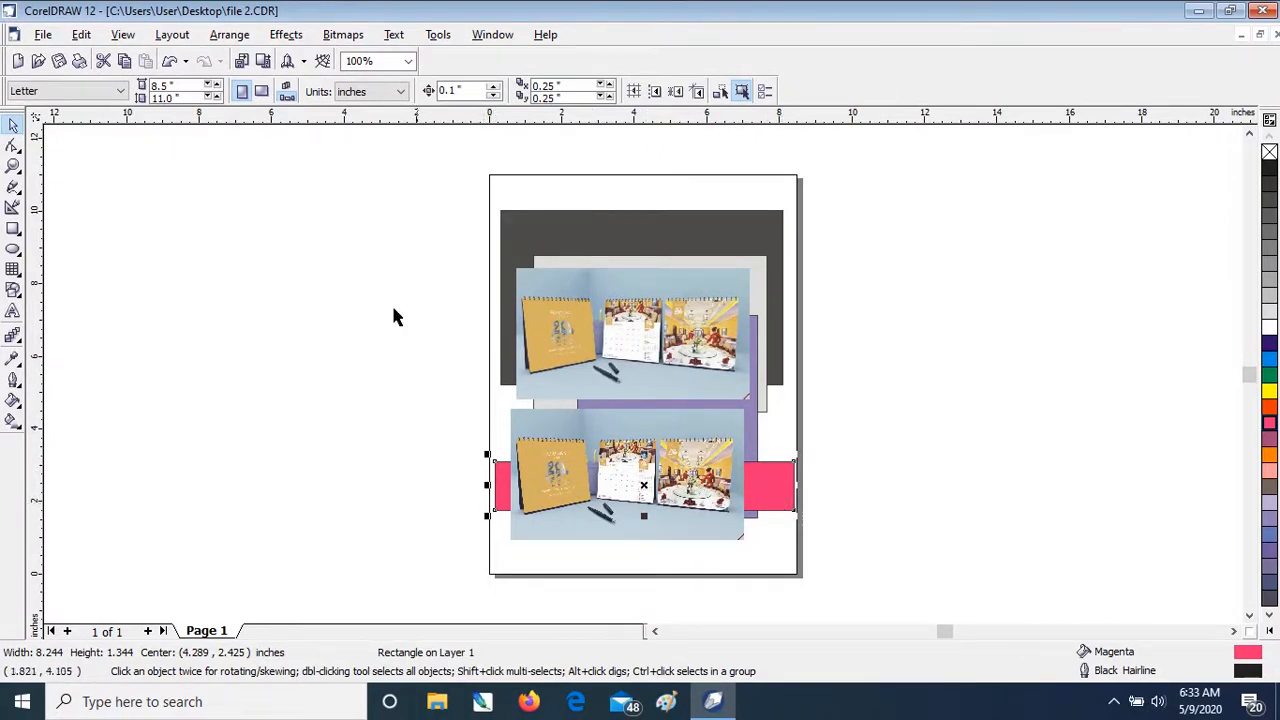
click(82, 34)
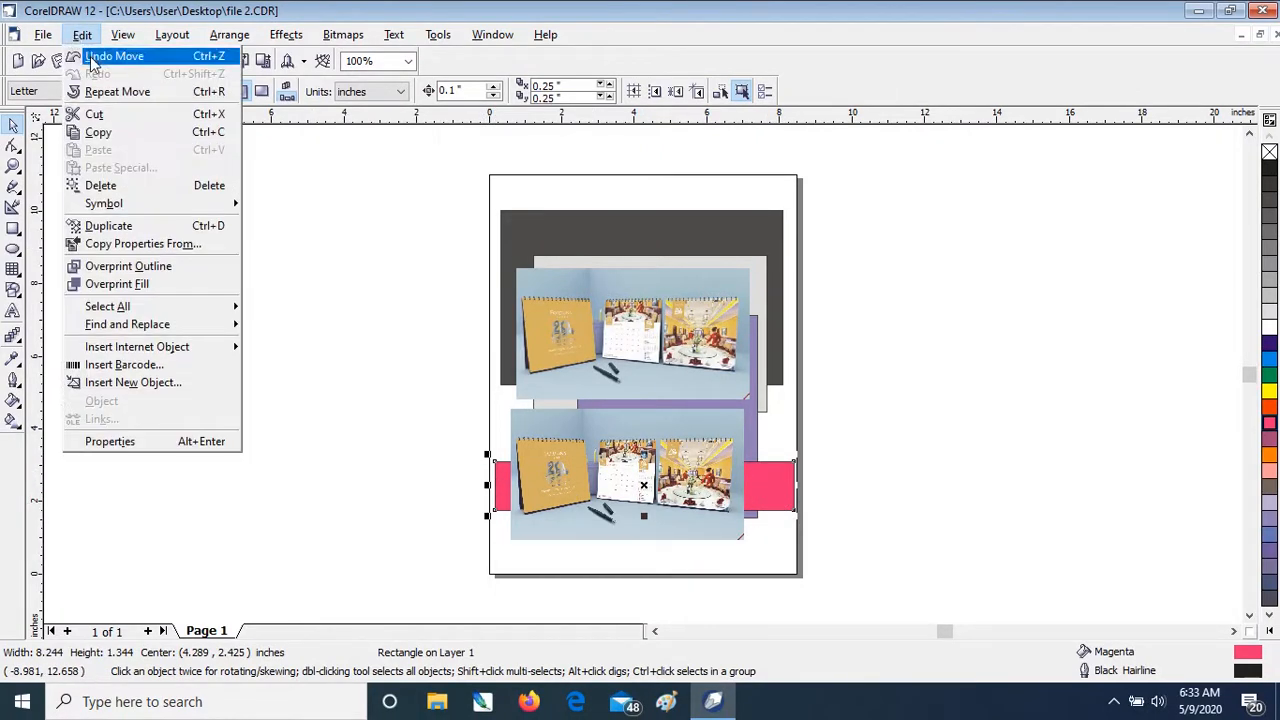
click(92, 57)
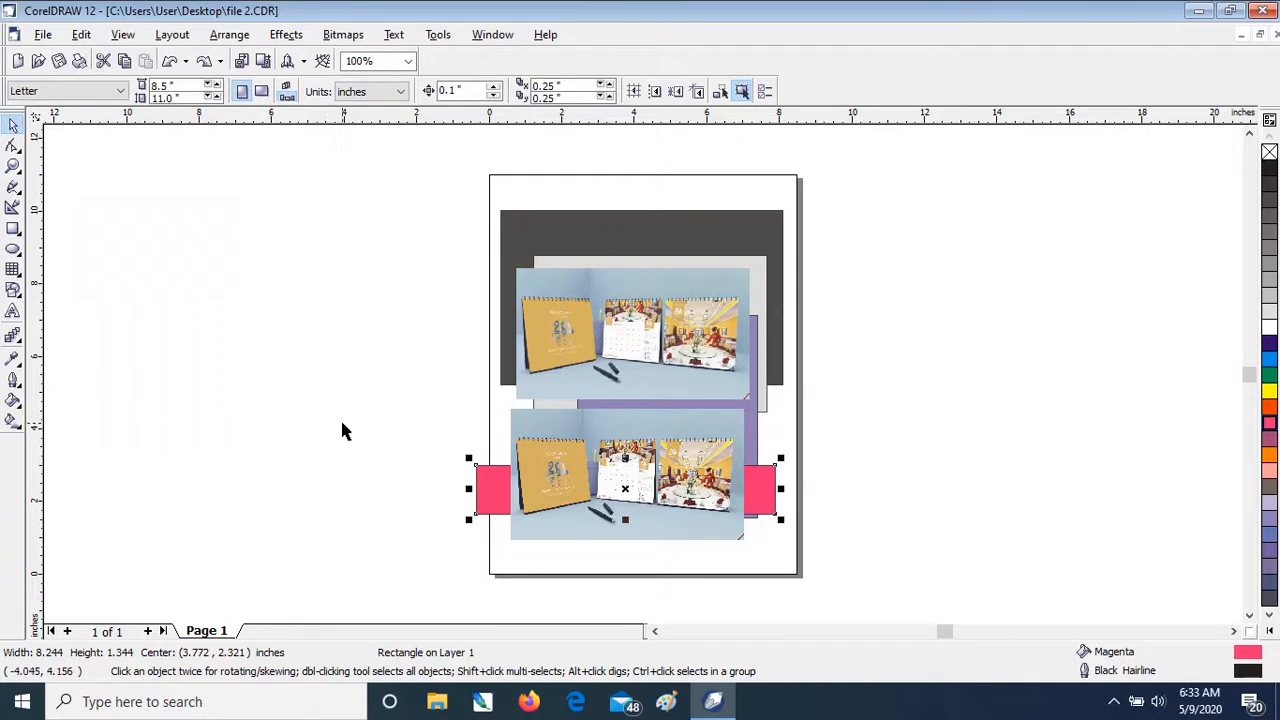
click(82, 34)
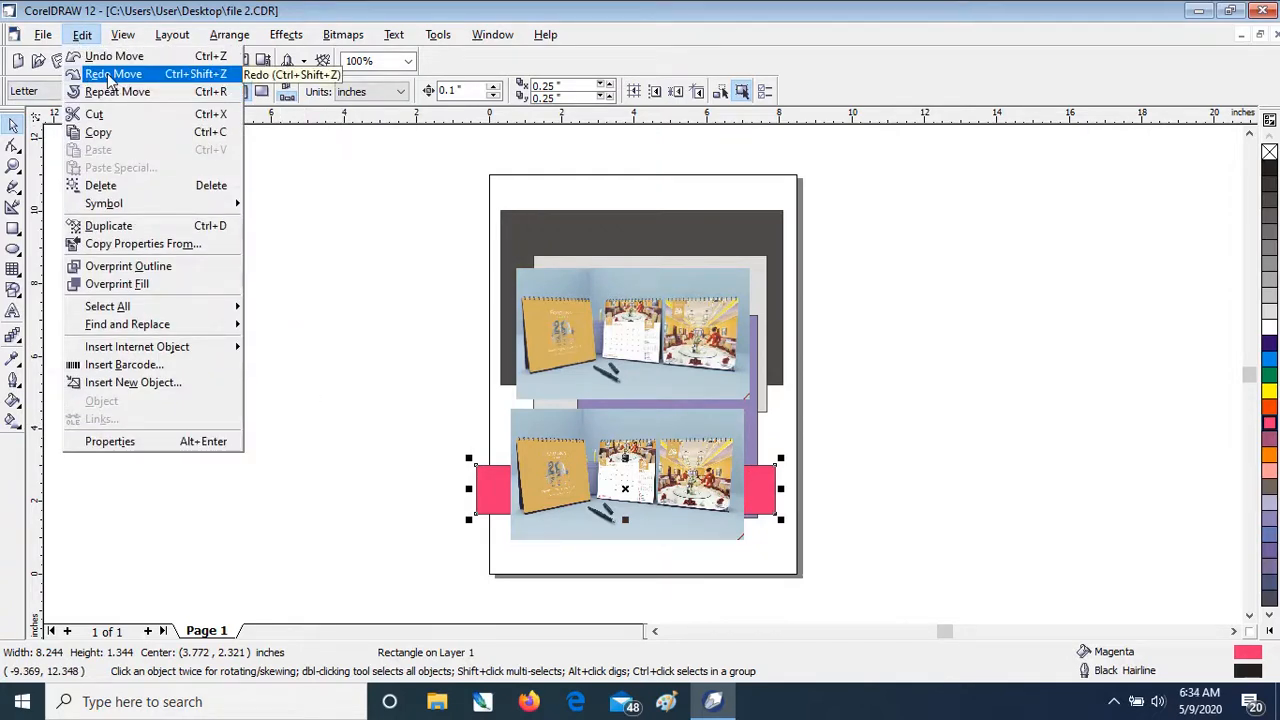
click(112, 75)
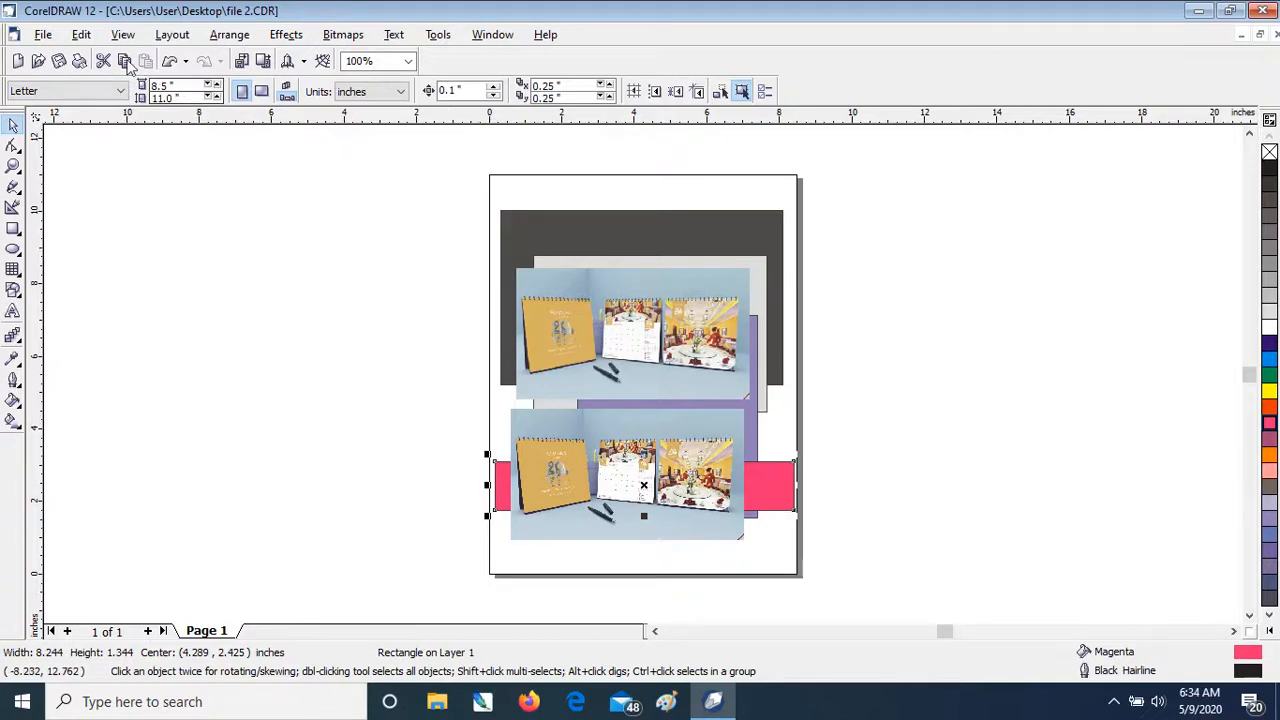
click(81, 34)
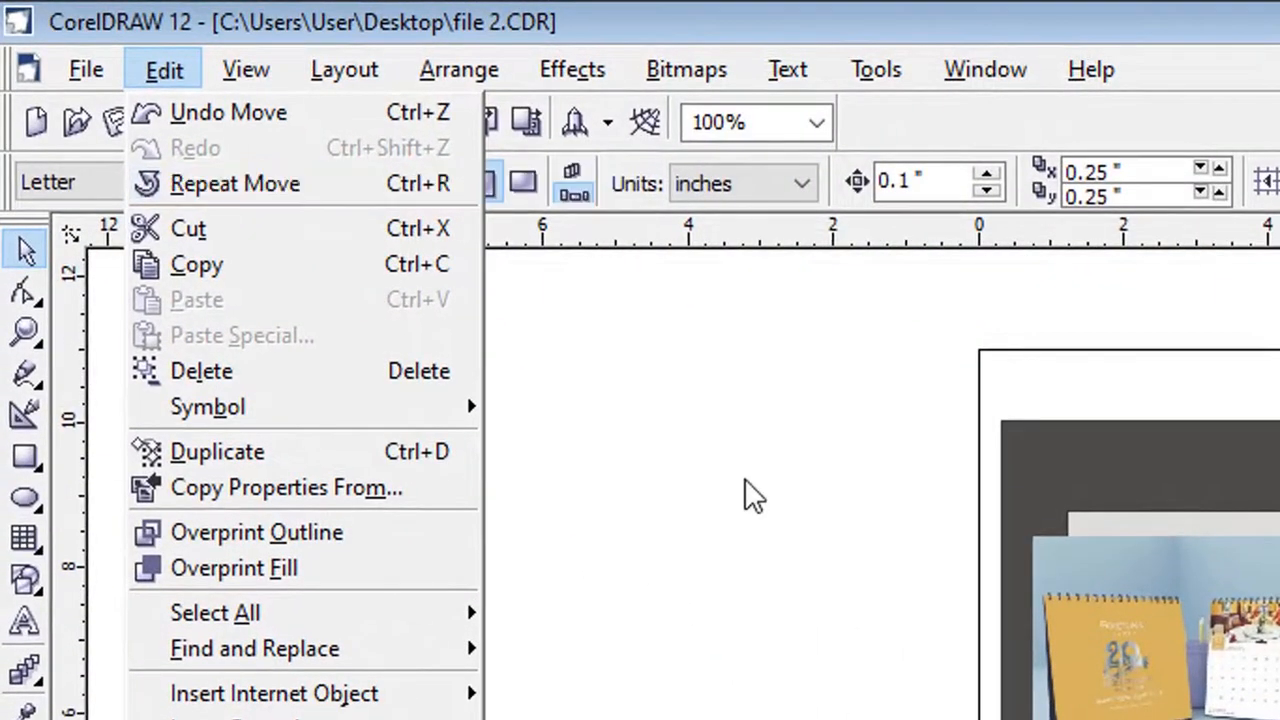
click(375, 240)
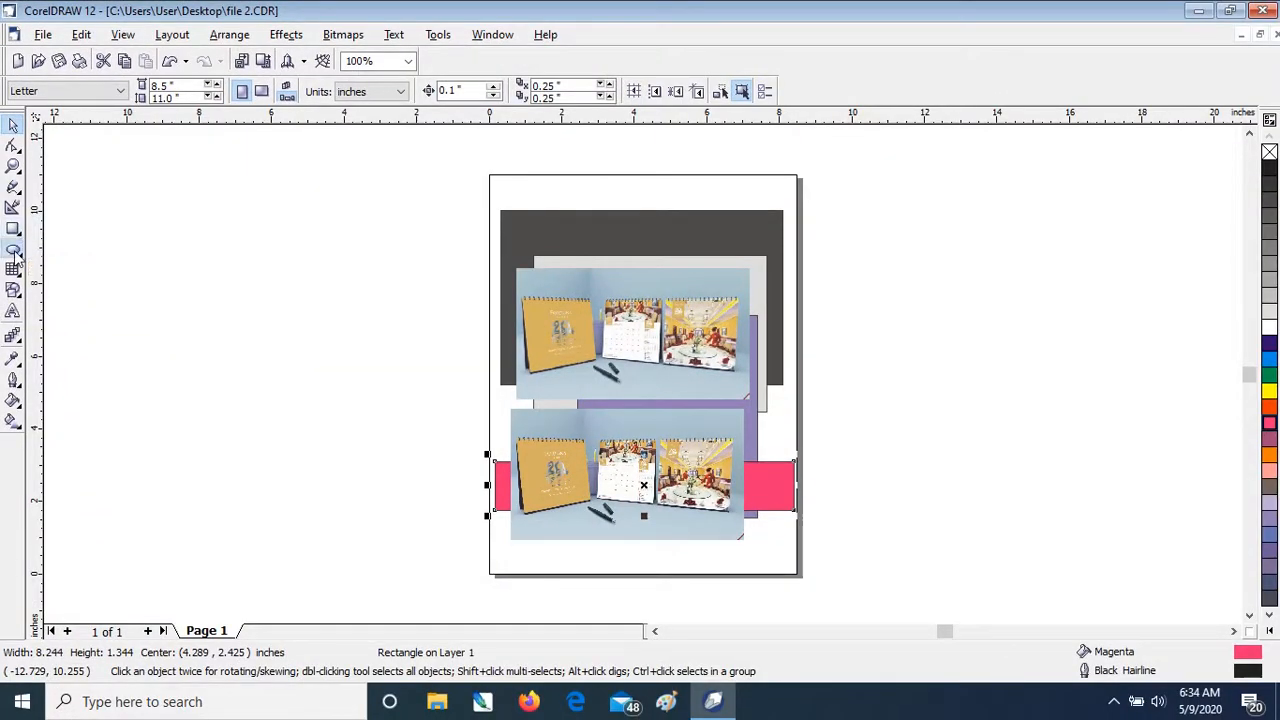
Step: Add a second page after Page 1 and draw a circle about 2.6 inches in diameter in its upper-left area
click(13, 250)
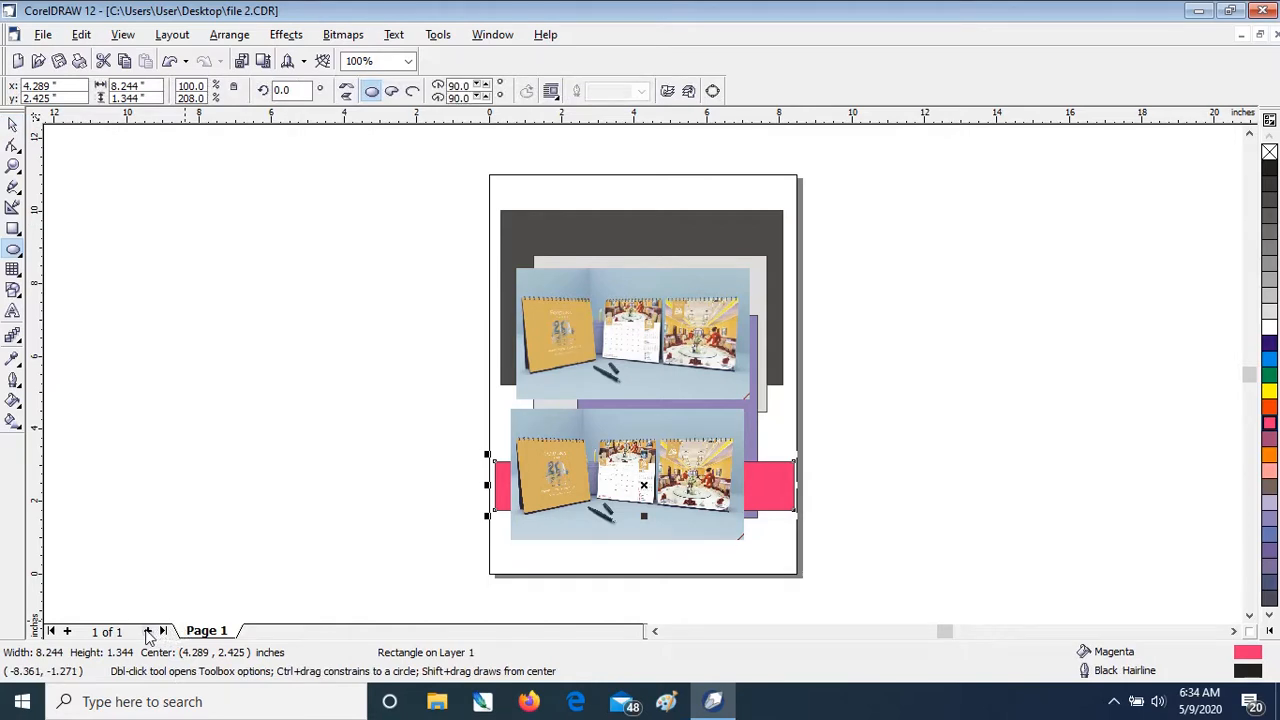
click(148, 632)
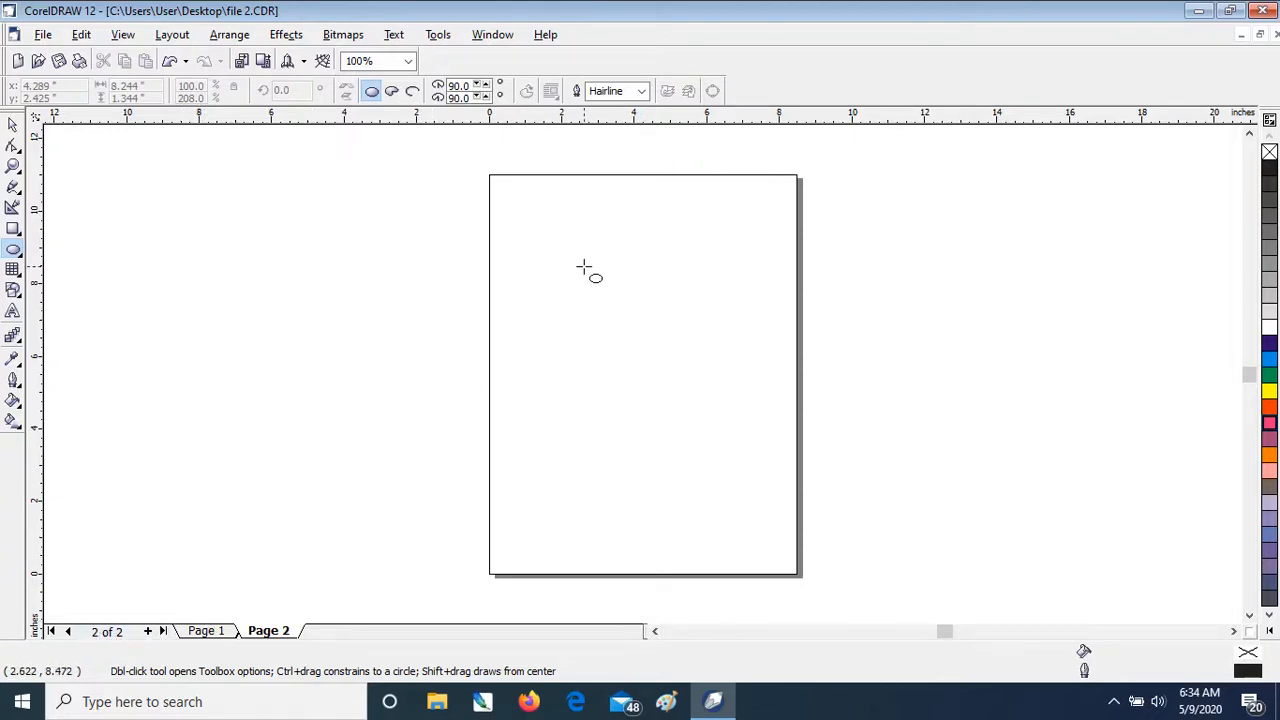
drag(531, 214, 621, 311)
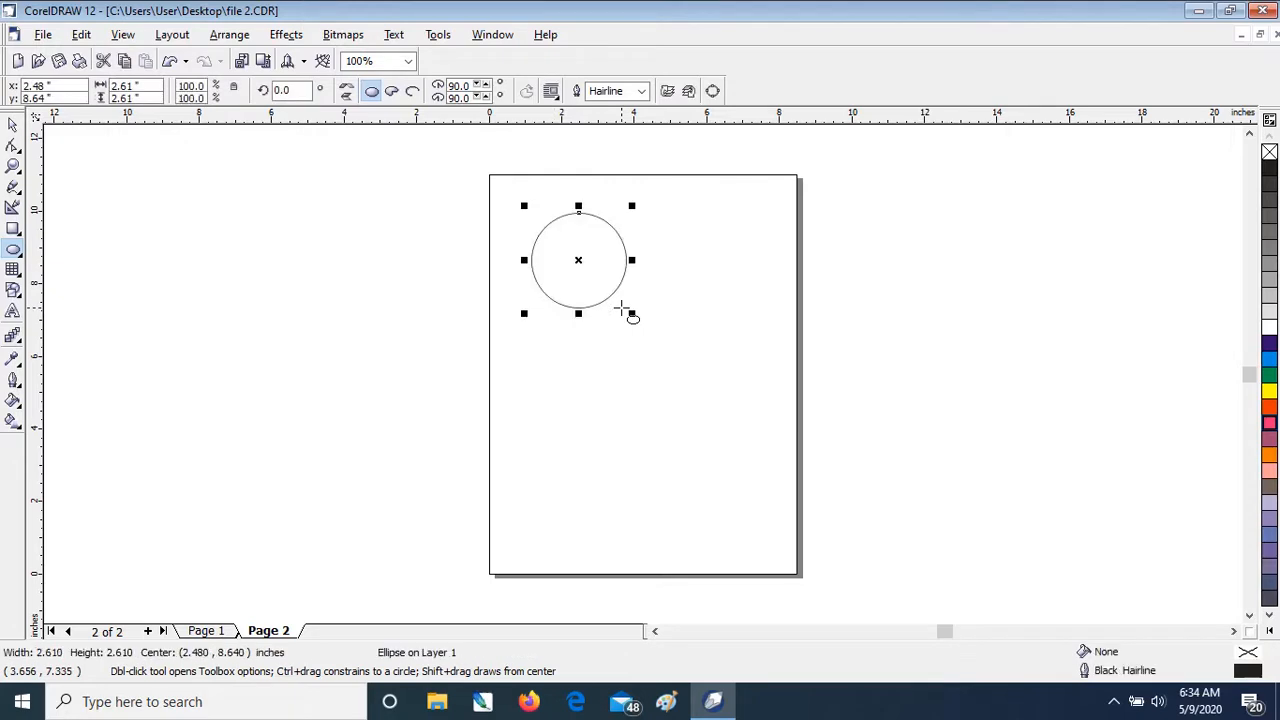
Step: Fill the new circle on Page 2 with yellow and deselect it
click(13, 124)
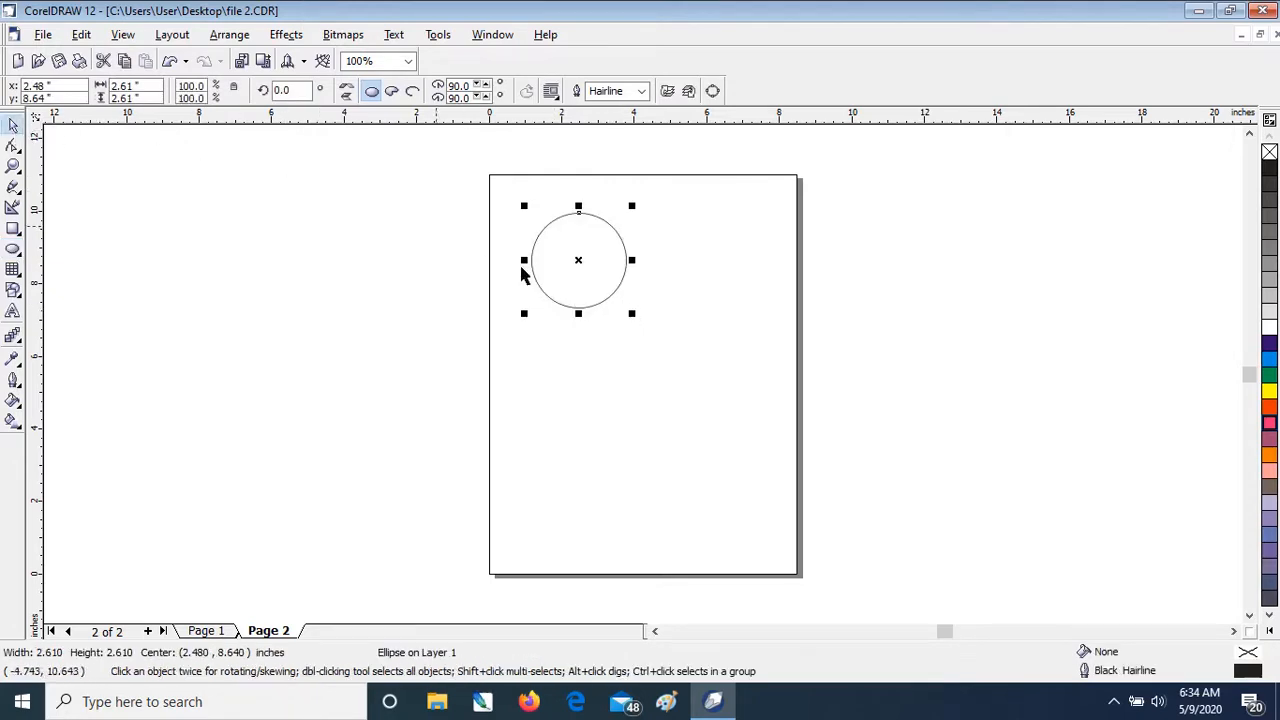
click(1269, 390)
click(646, 366)
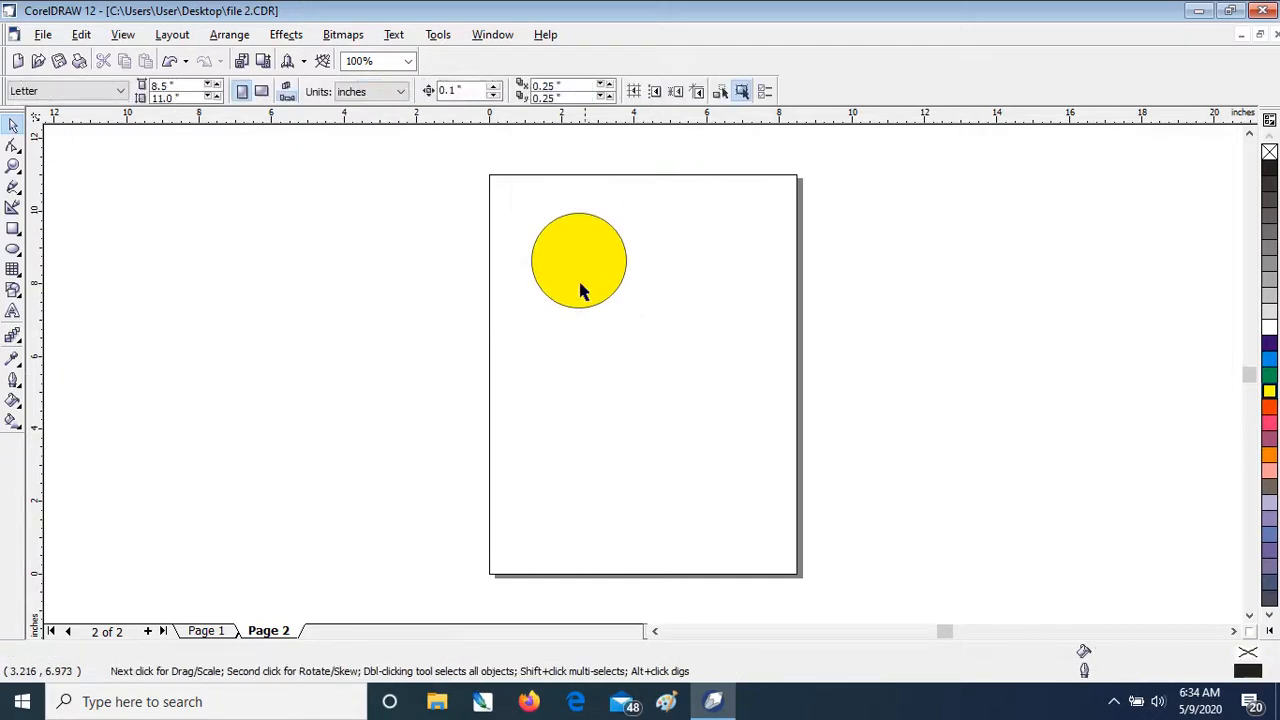
Step: Move the yellow circle toward the page's upper-left corner, and move it again about 1.3 inches to the right
click(581, 291)
drag(578, 257, 544, 235)
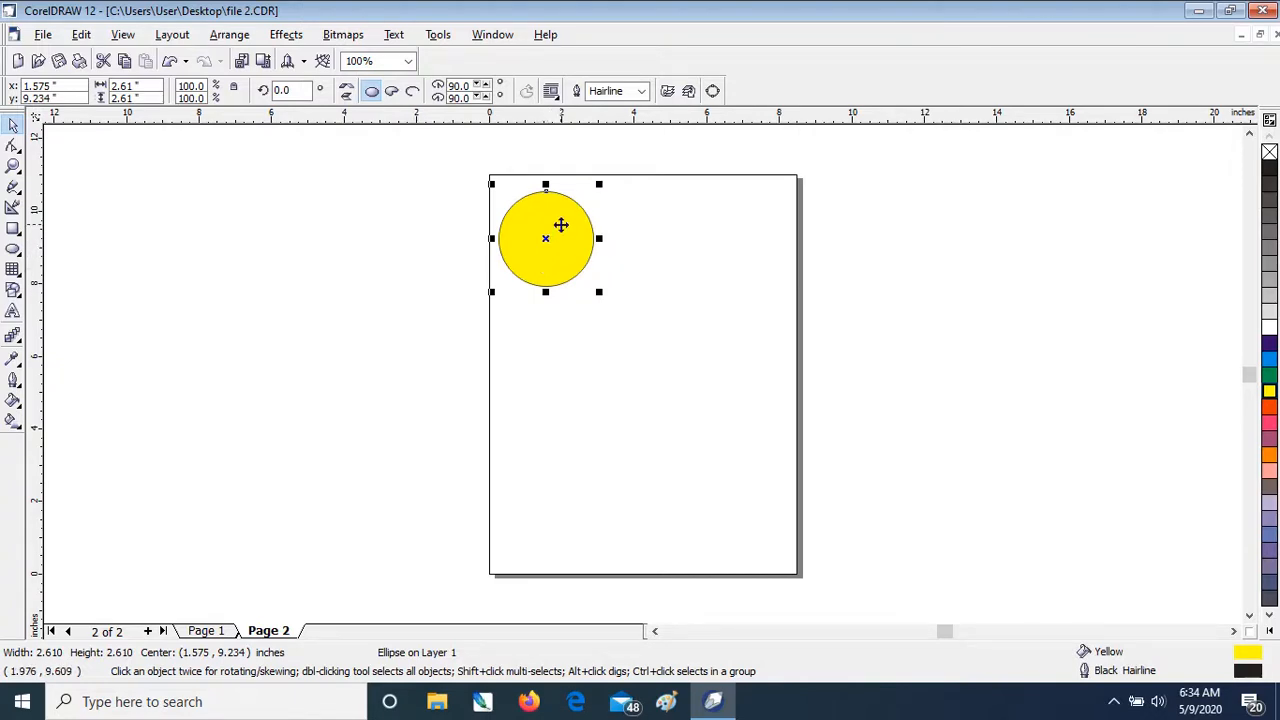
drag(561, 223, 590, 216)
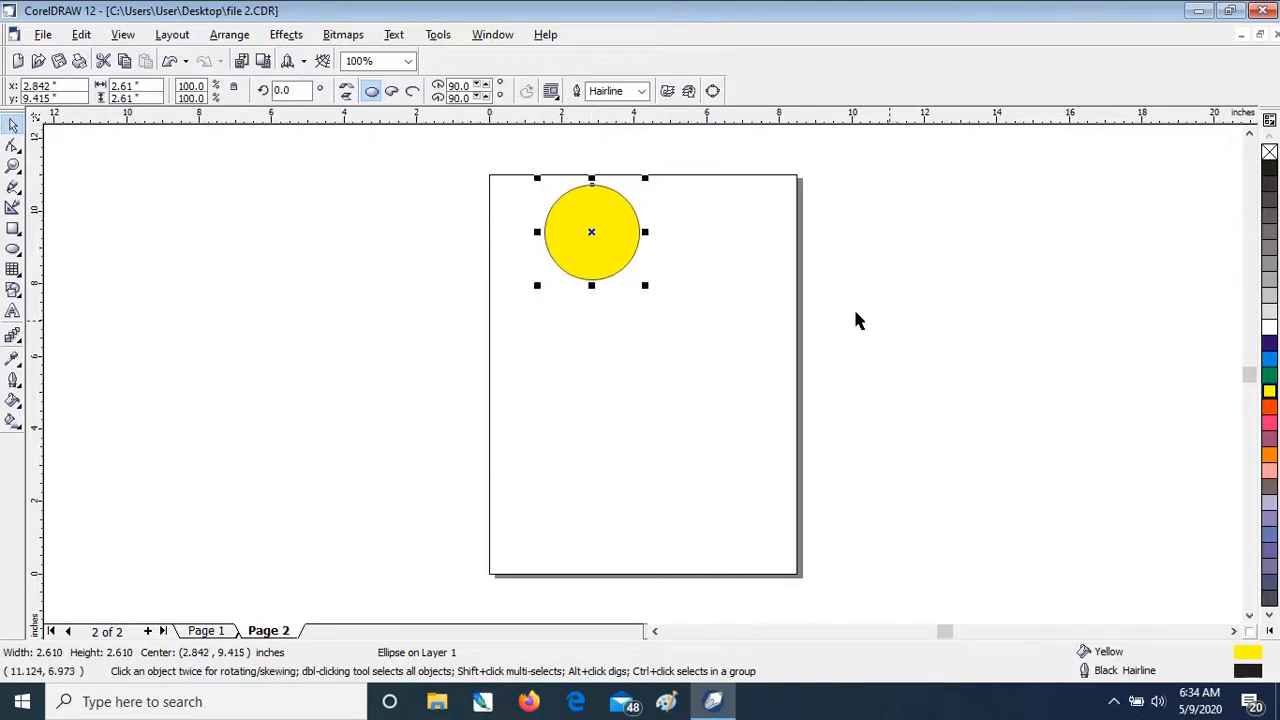
Step: Repeat the yellow circle's last move six times until it sits beyond the page's right edge
click(81, 34)
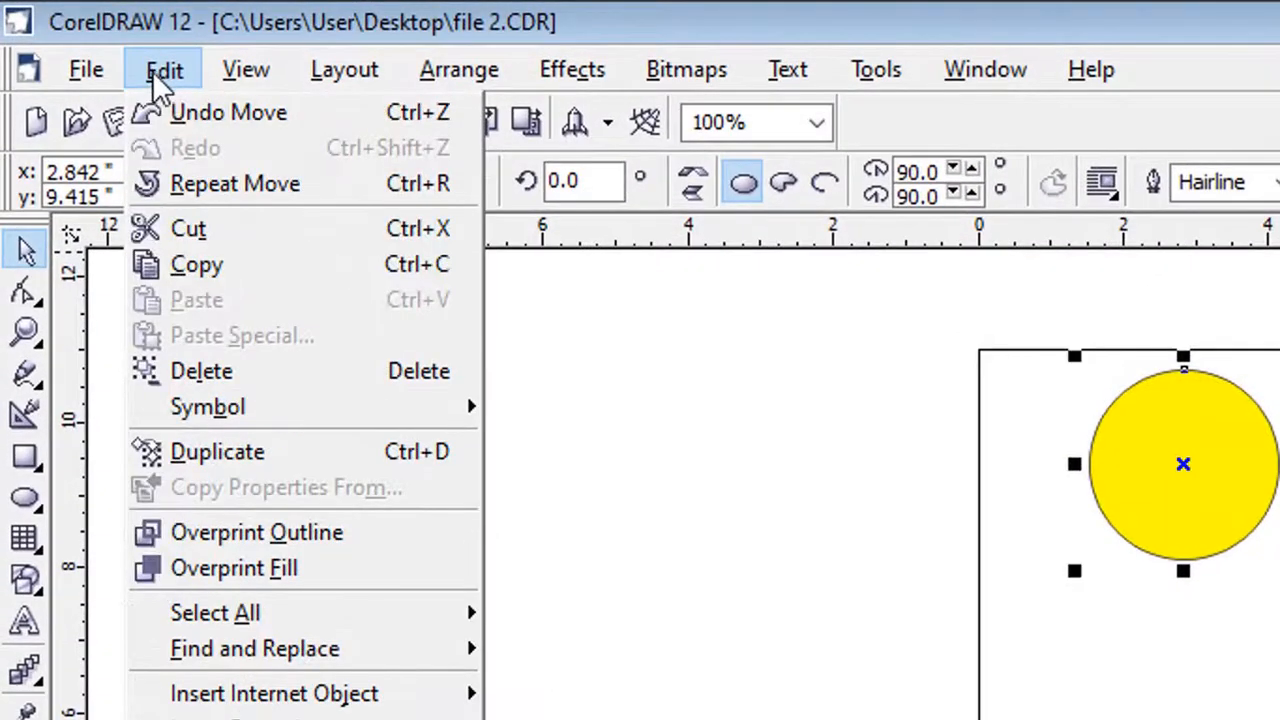
click(205, 184)
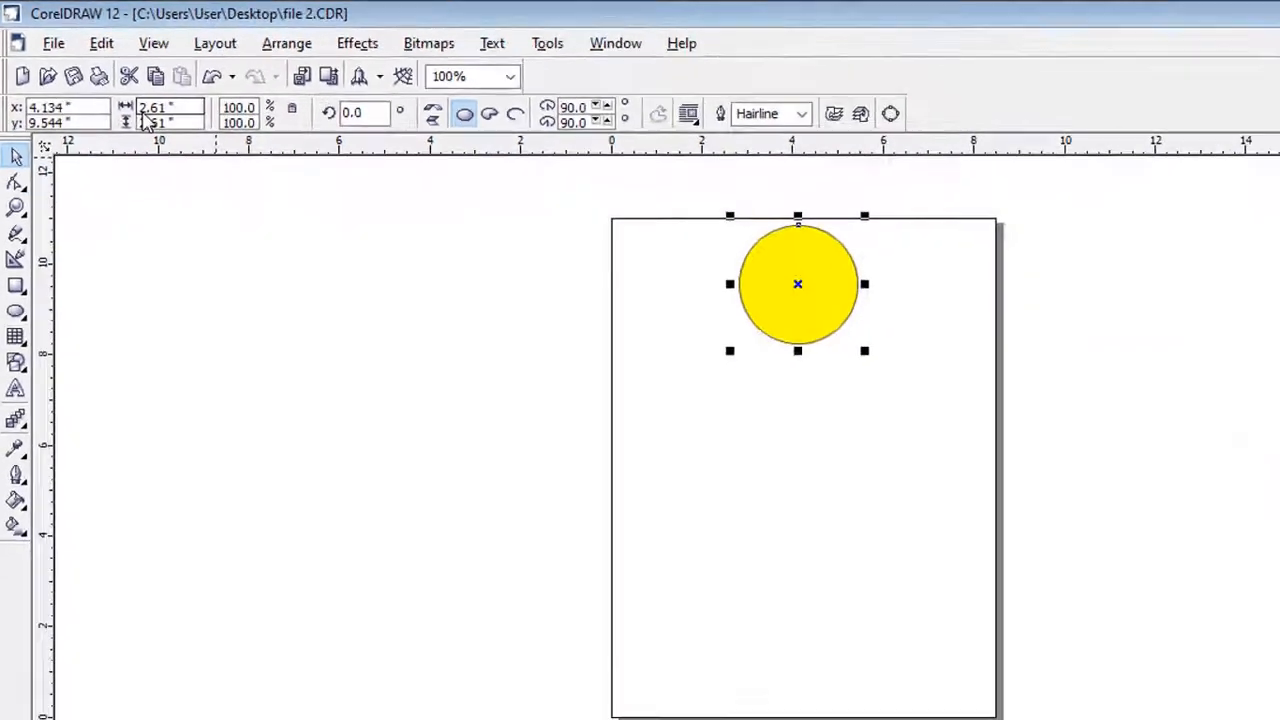
click(102, 43)
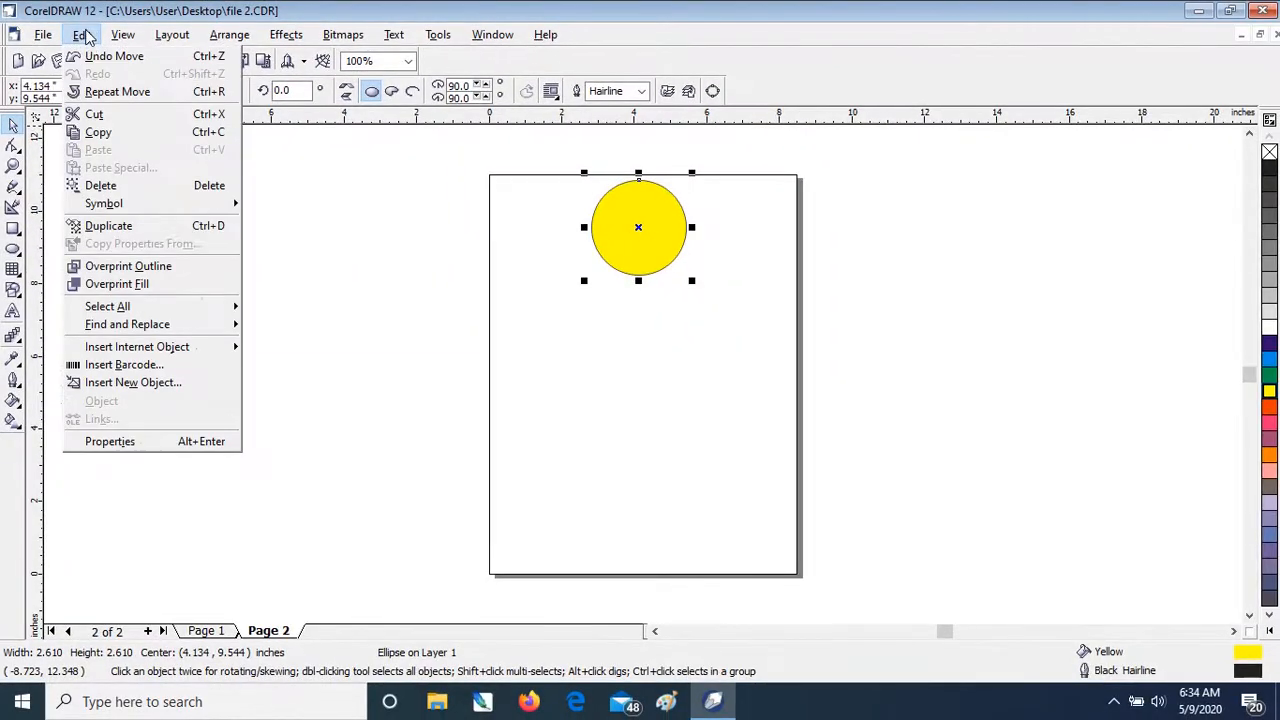
click(110, 94)
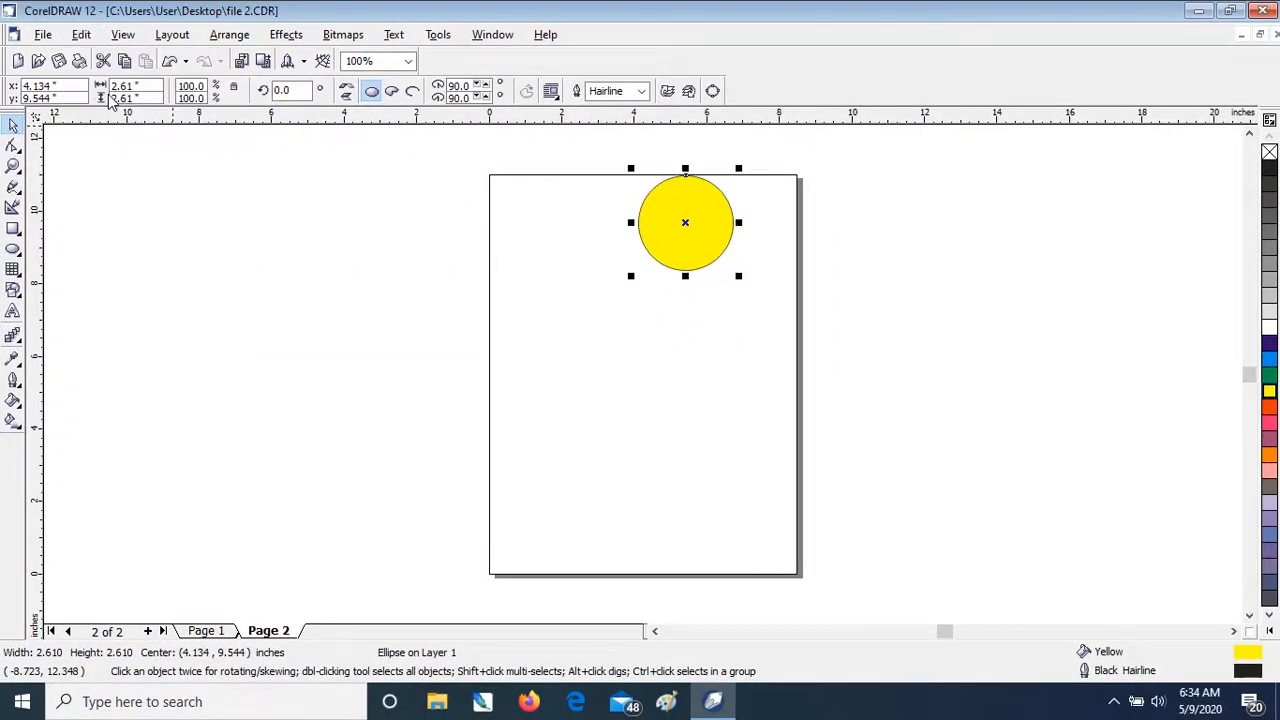
click(84, 36)
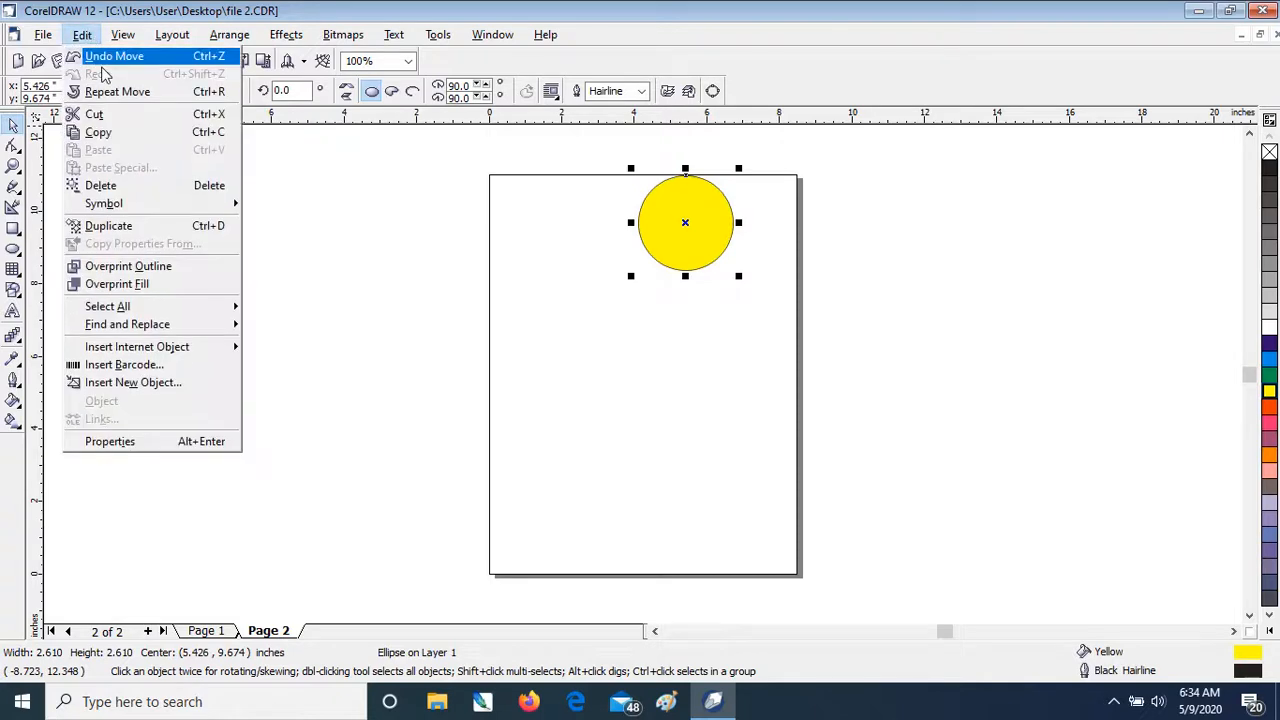
click(110, 92)
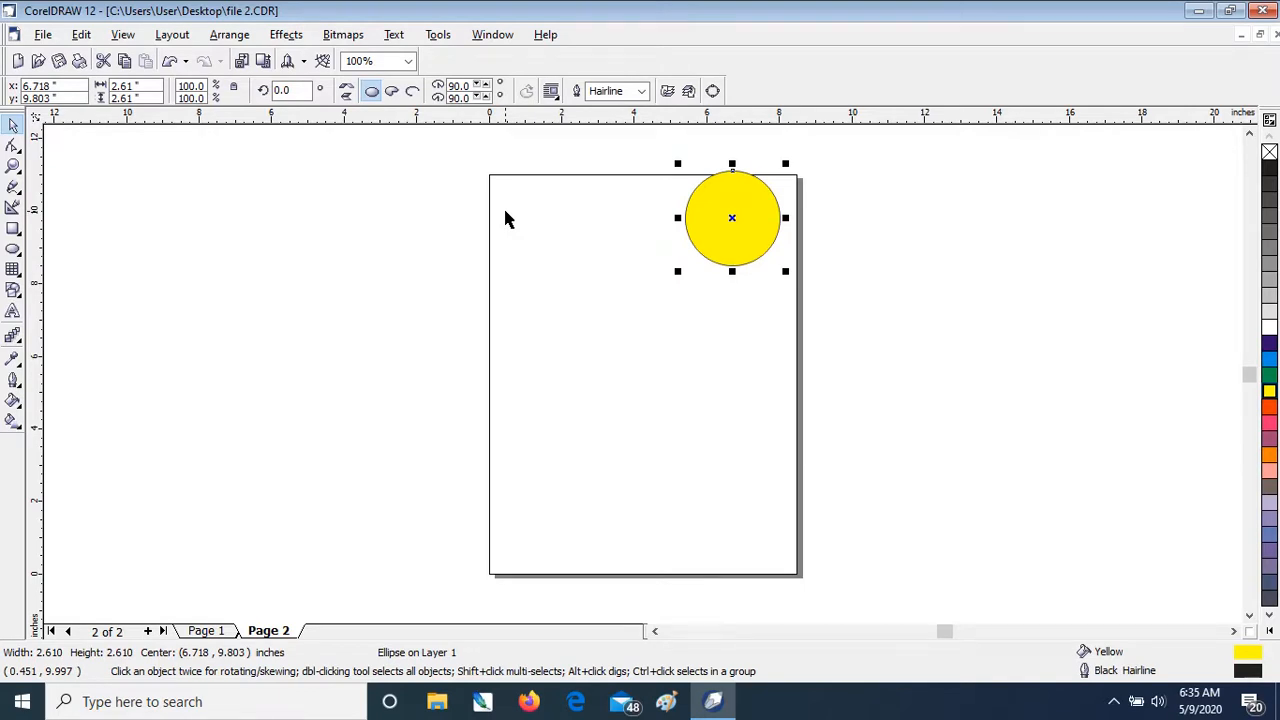
click(74, 36)
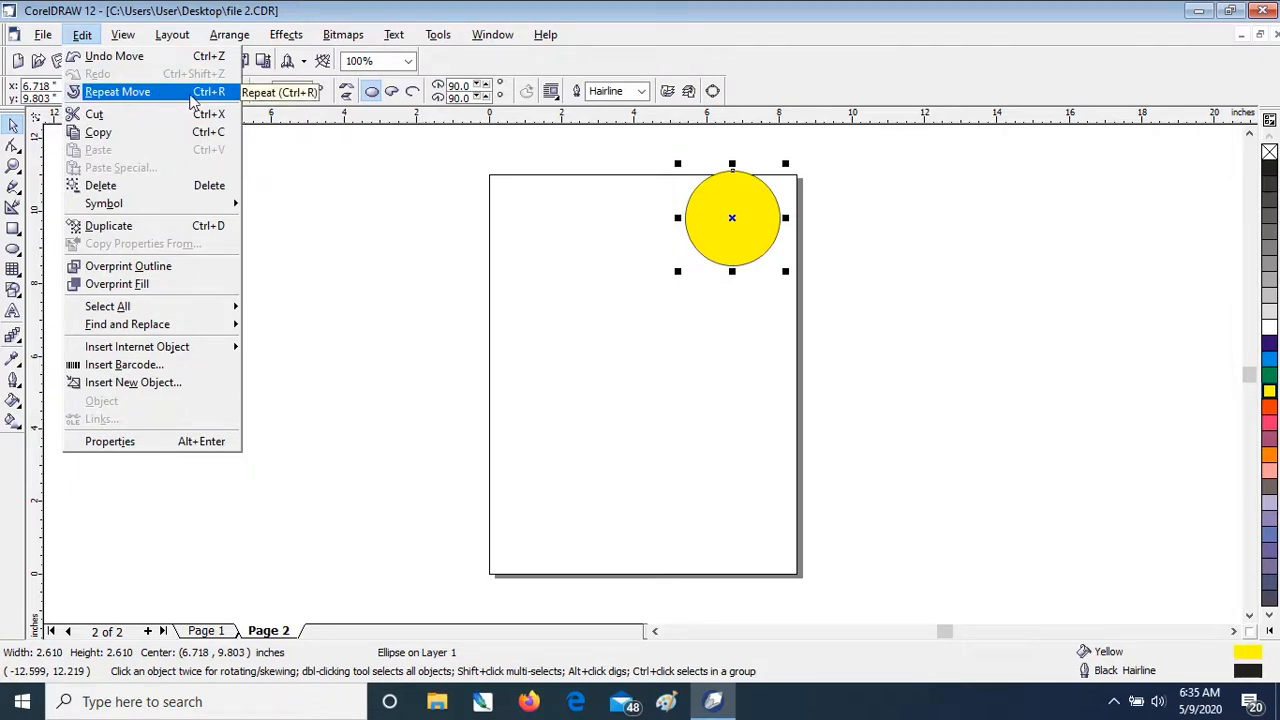
click(152, 93)
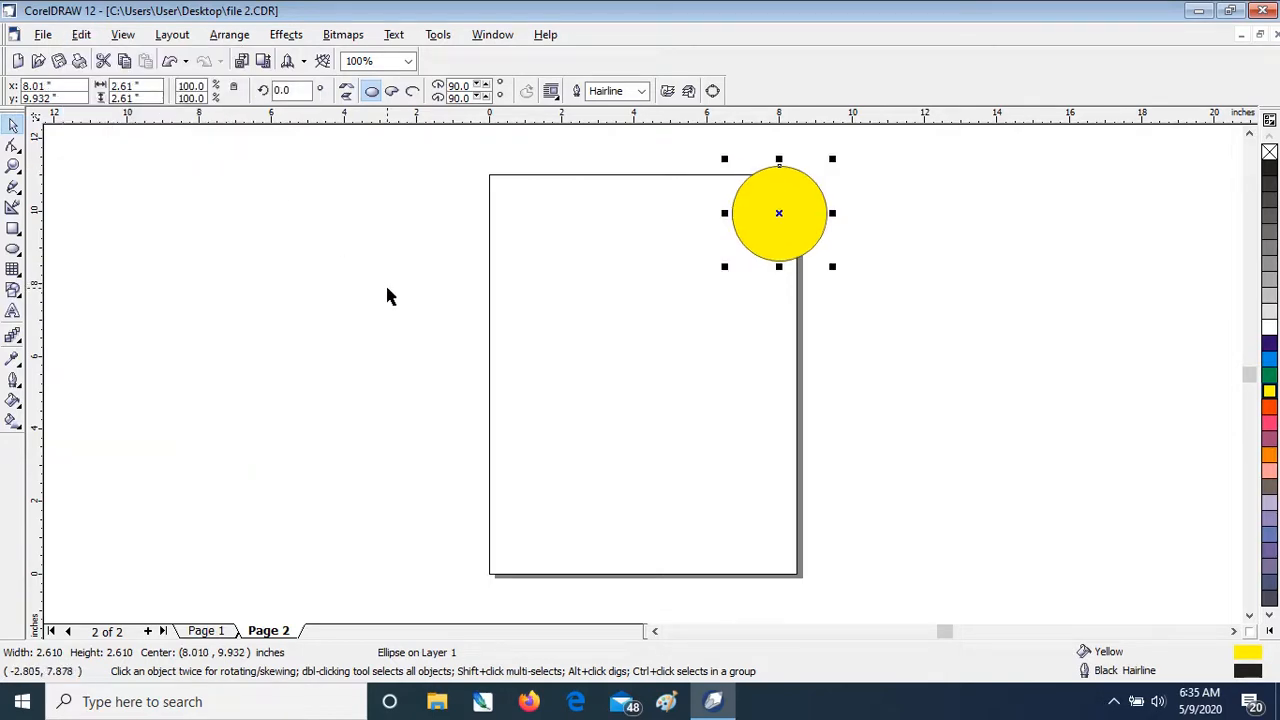
key(ctrl+r)
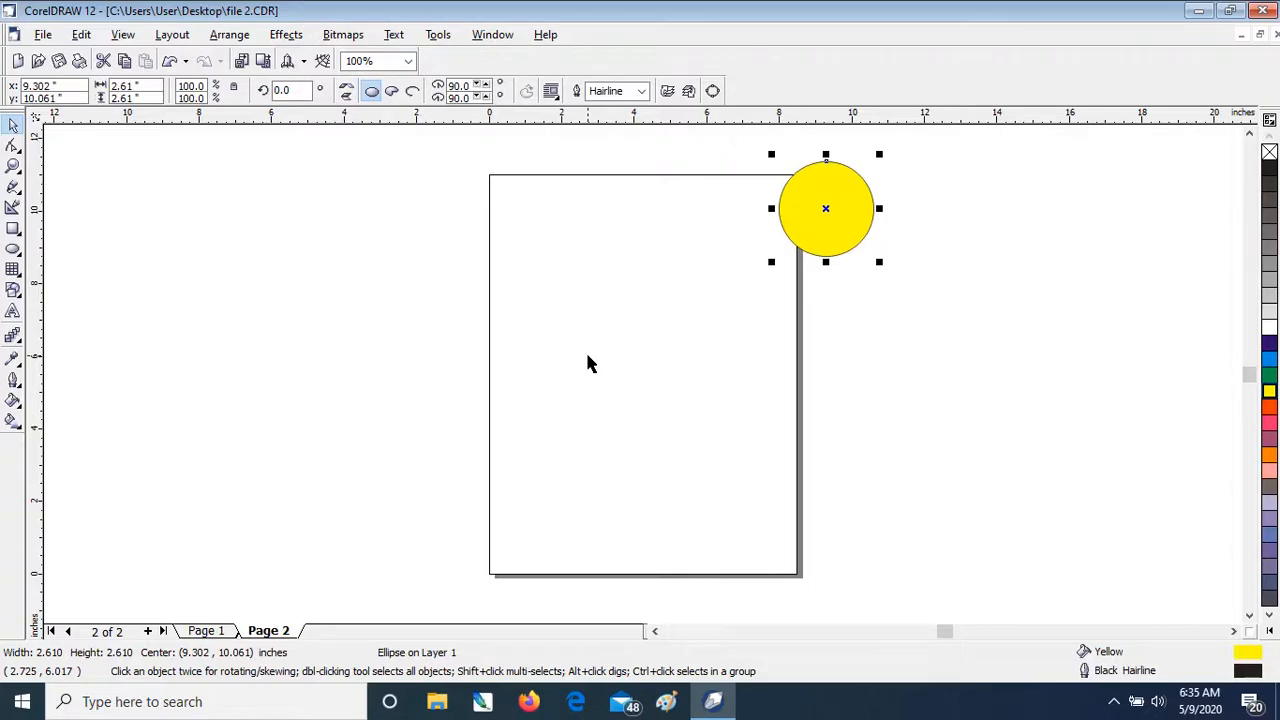
key(ctrl+r)
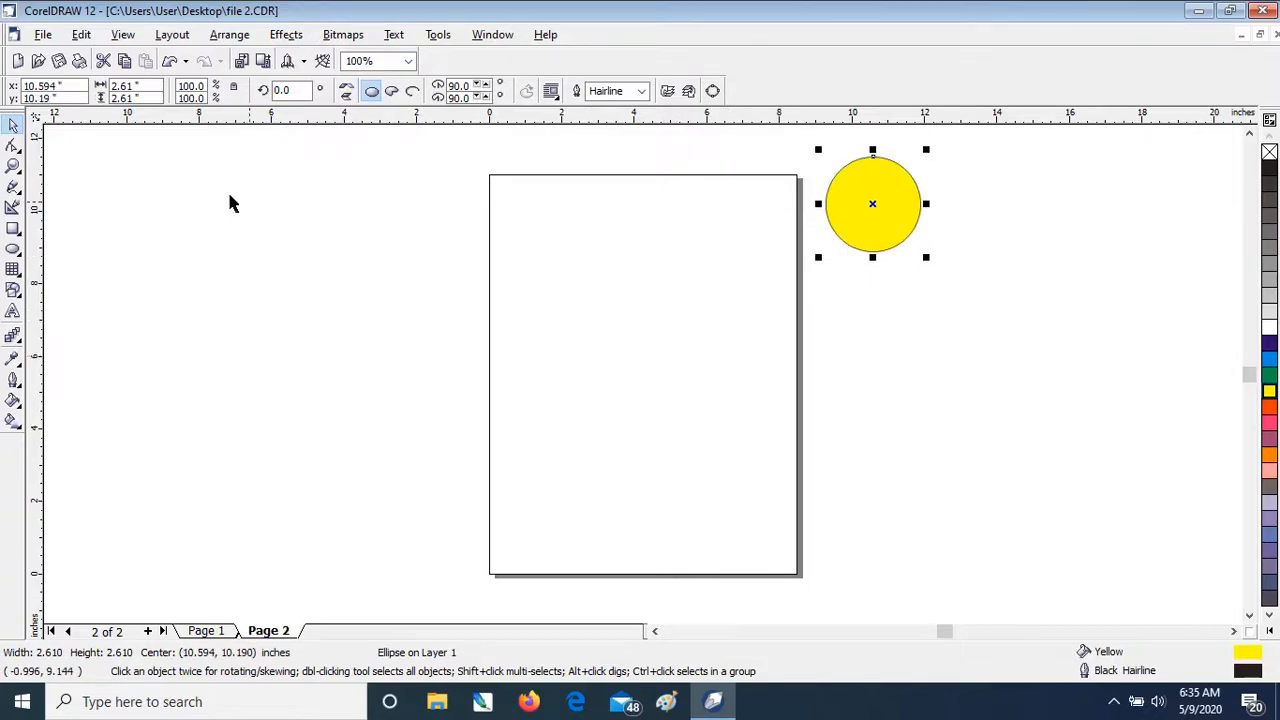
Step: Undo the yellow circle's last repeated move and redo it
click(81, 34)
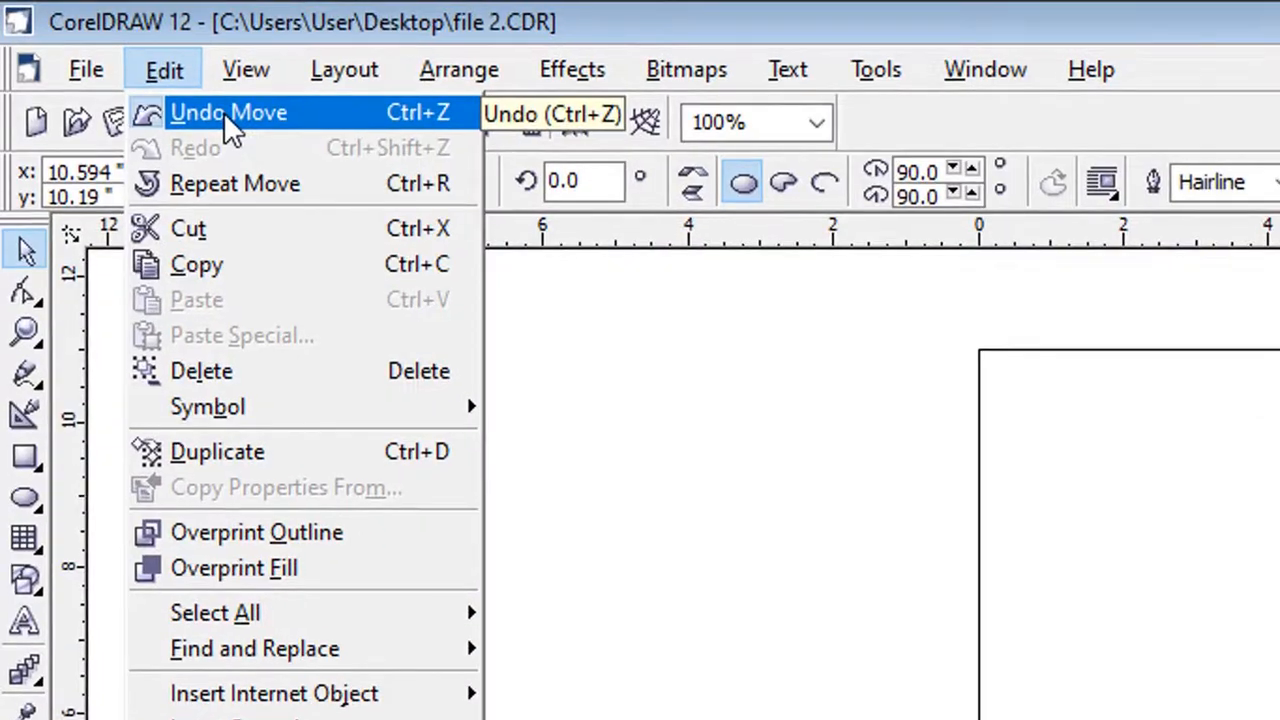
click(113, 57)
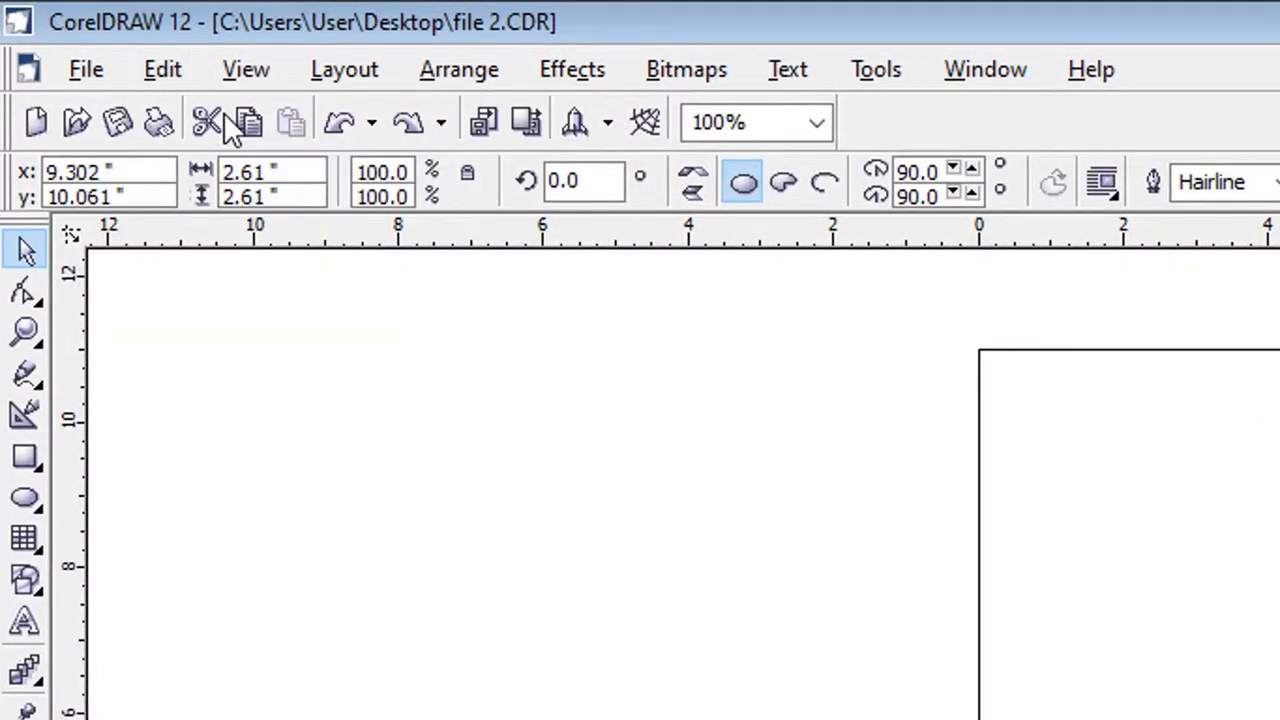
click(176, 74)
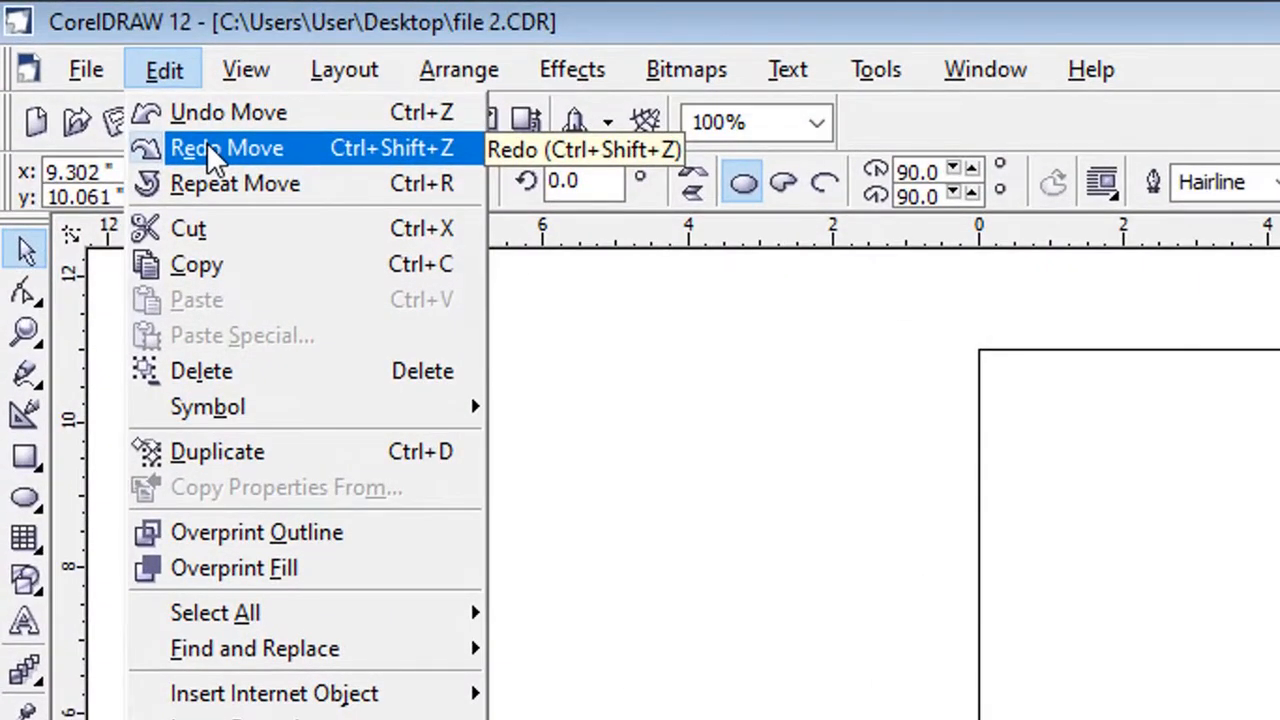
click(207, 146)
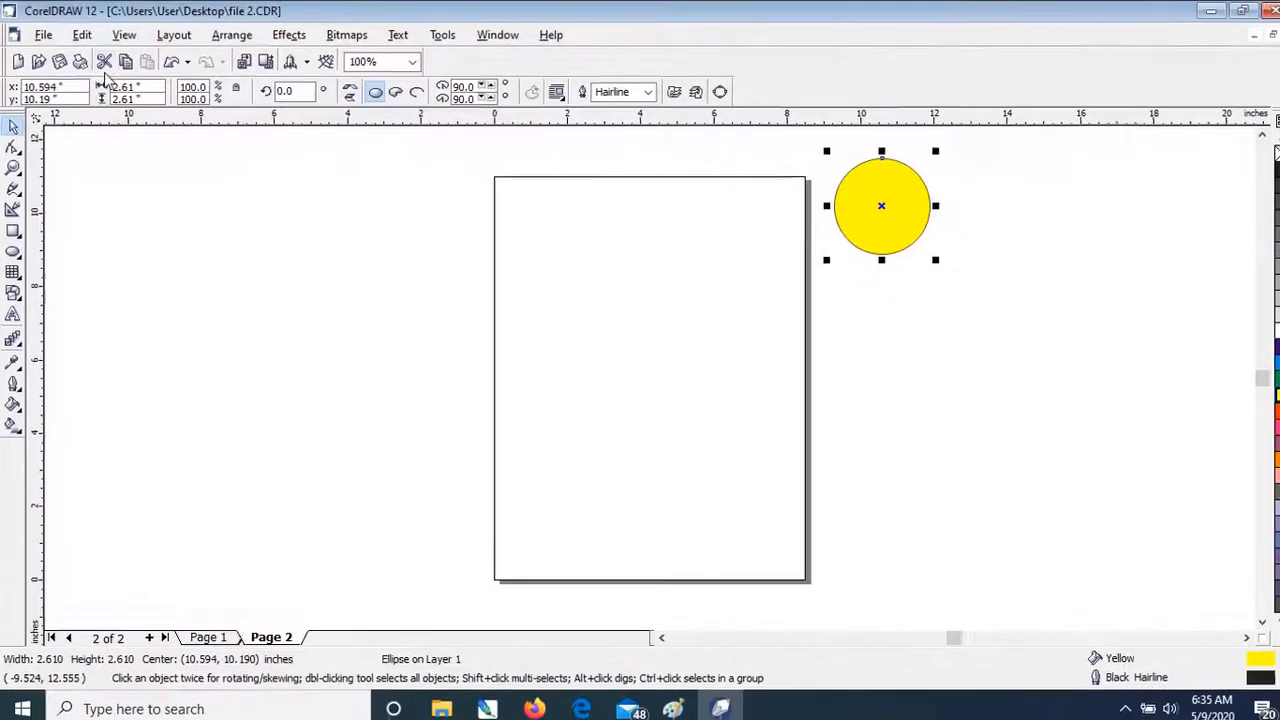
Step: Undo the yellow circle's most recent move once more, and redo it to restore its place beyond the page edge
click(82, 35)
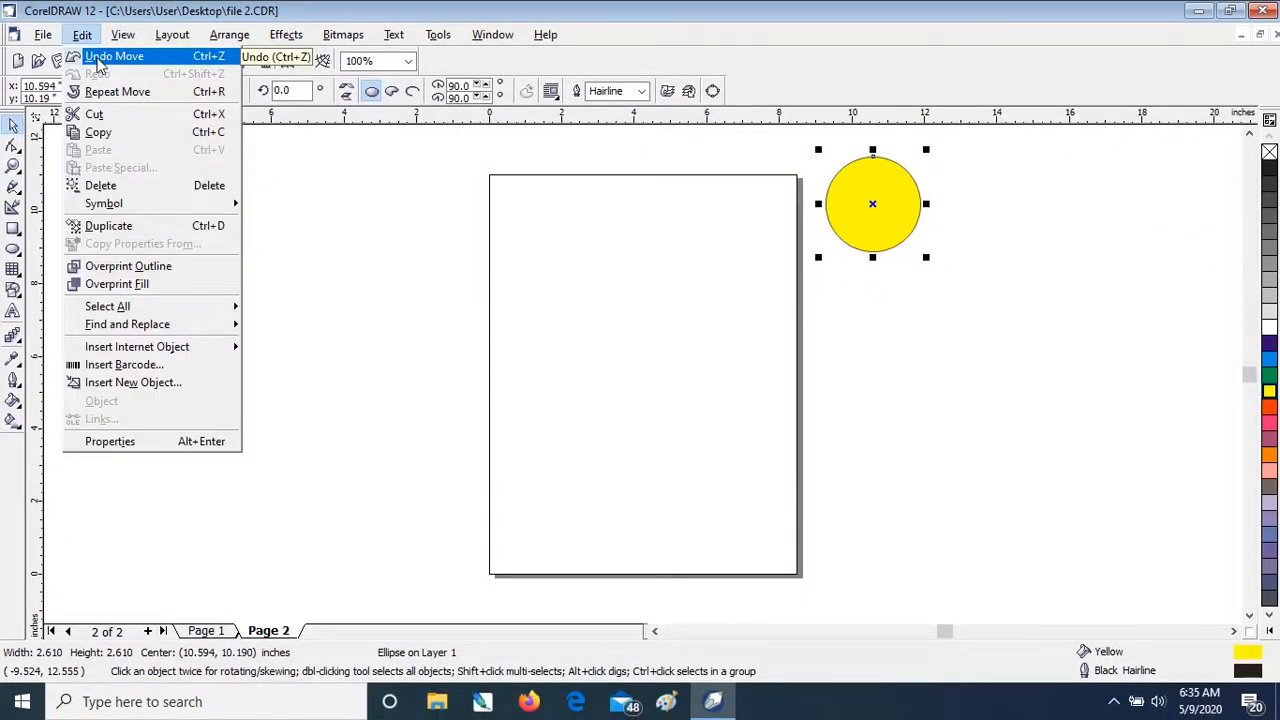
click(98, 57)
click(84, 37)
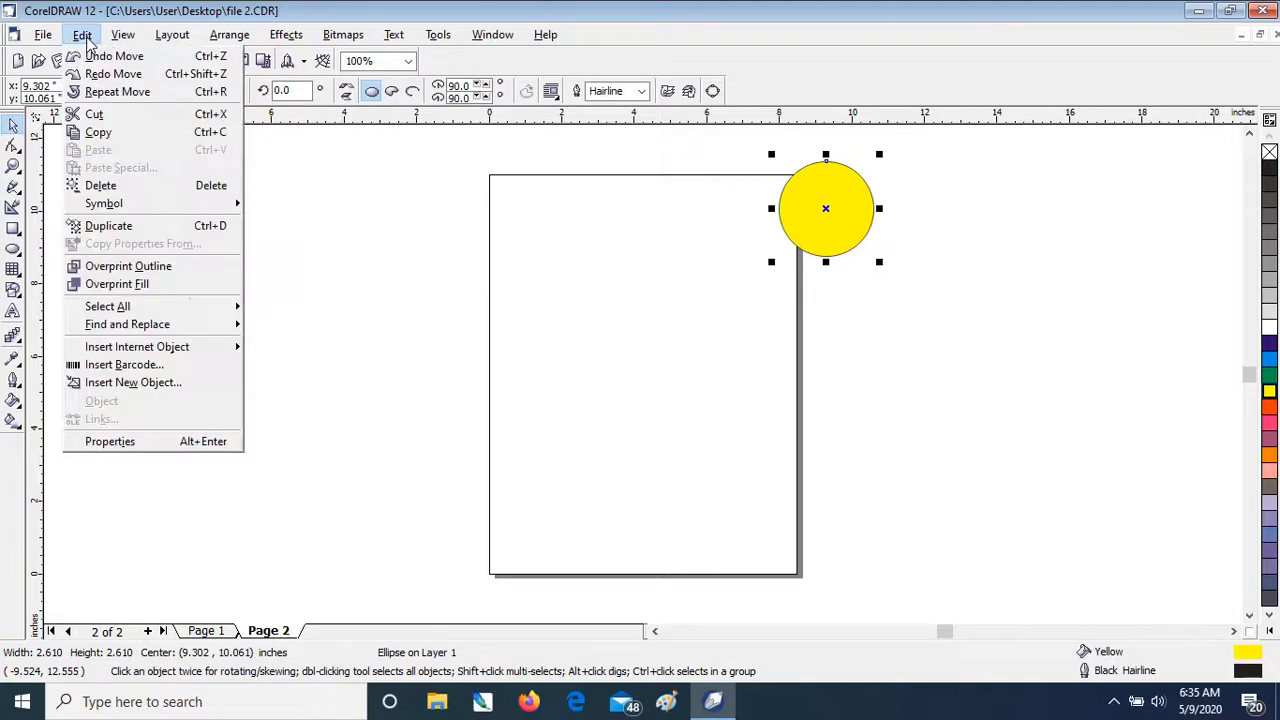
click(98, 74)
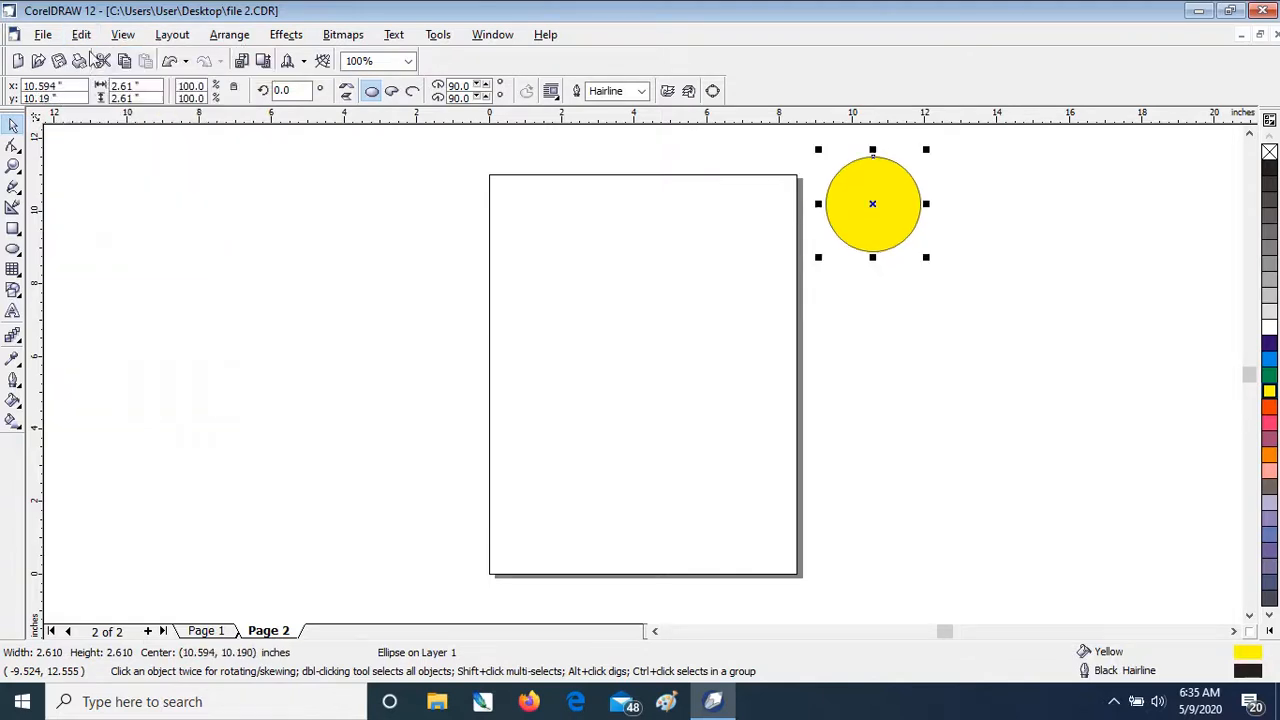
Step: Move the yellow circle back into the page's upper-left corner, centred at about X 1.55, Y 9.39 inches
click(82, 35)
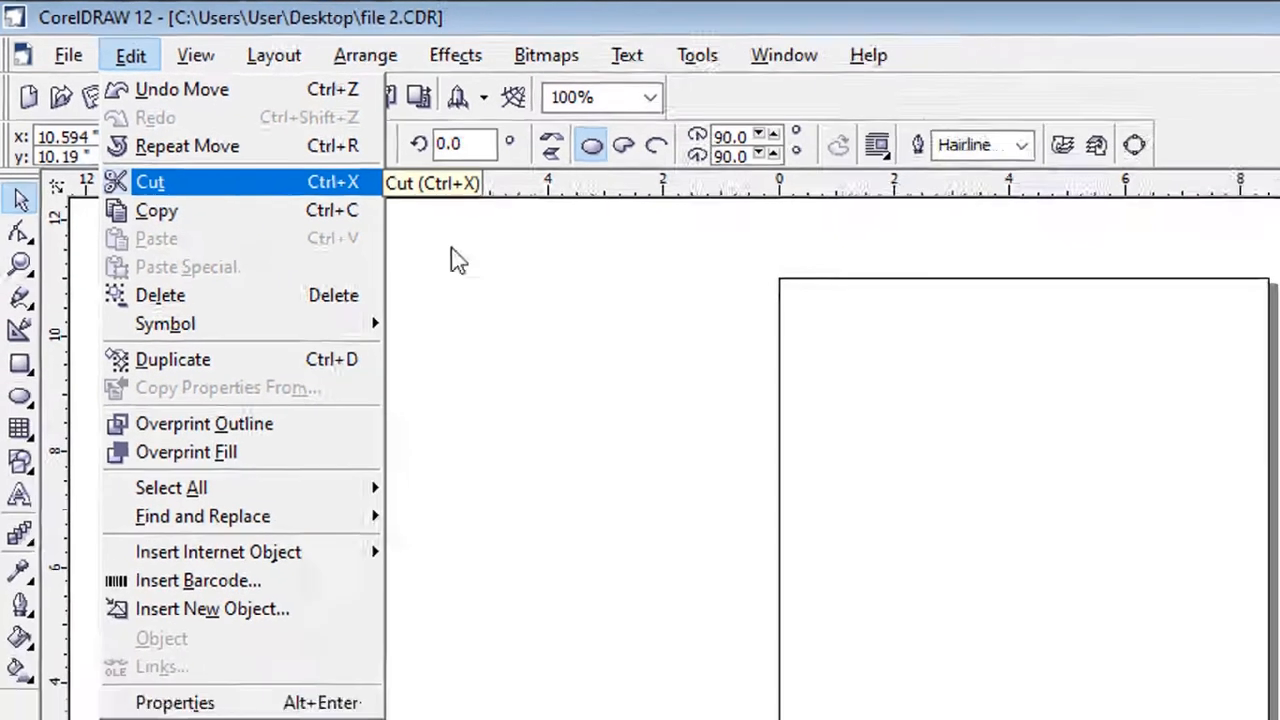
click(568, 327)
drag(877, 187, 549, 215)
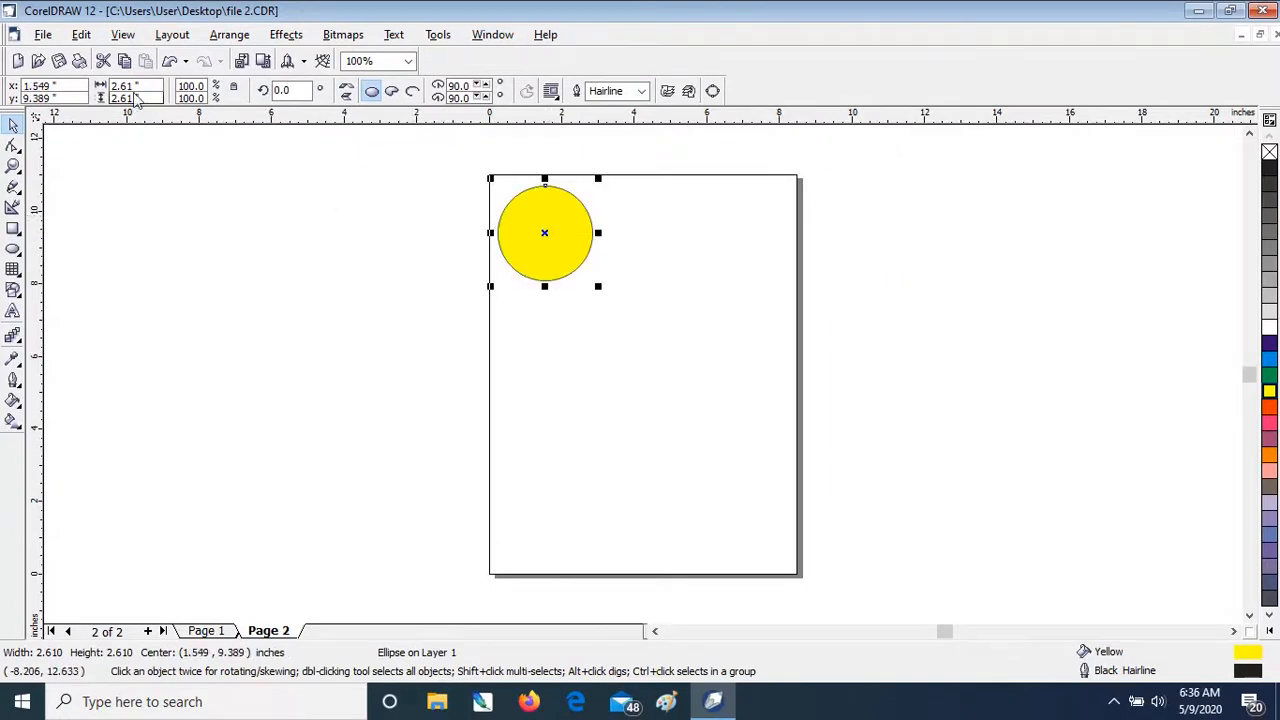
Step: Cut the yellow circle from Page 2 and paste it back in the same place
click(82, 34)
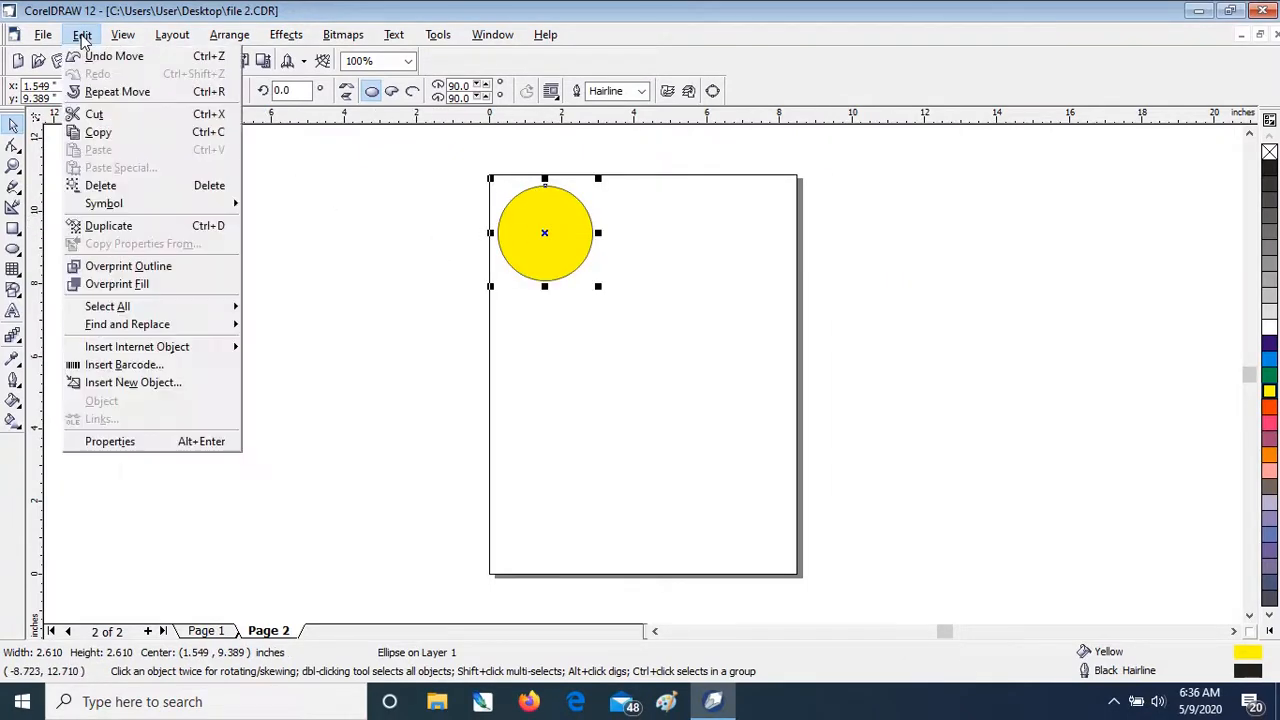
click(100, 115)
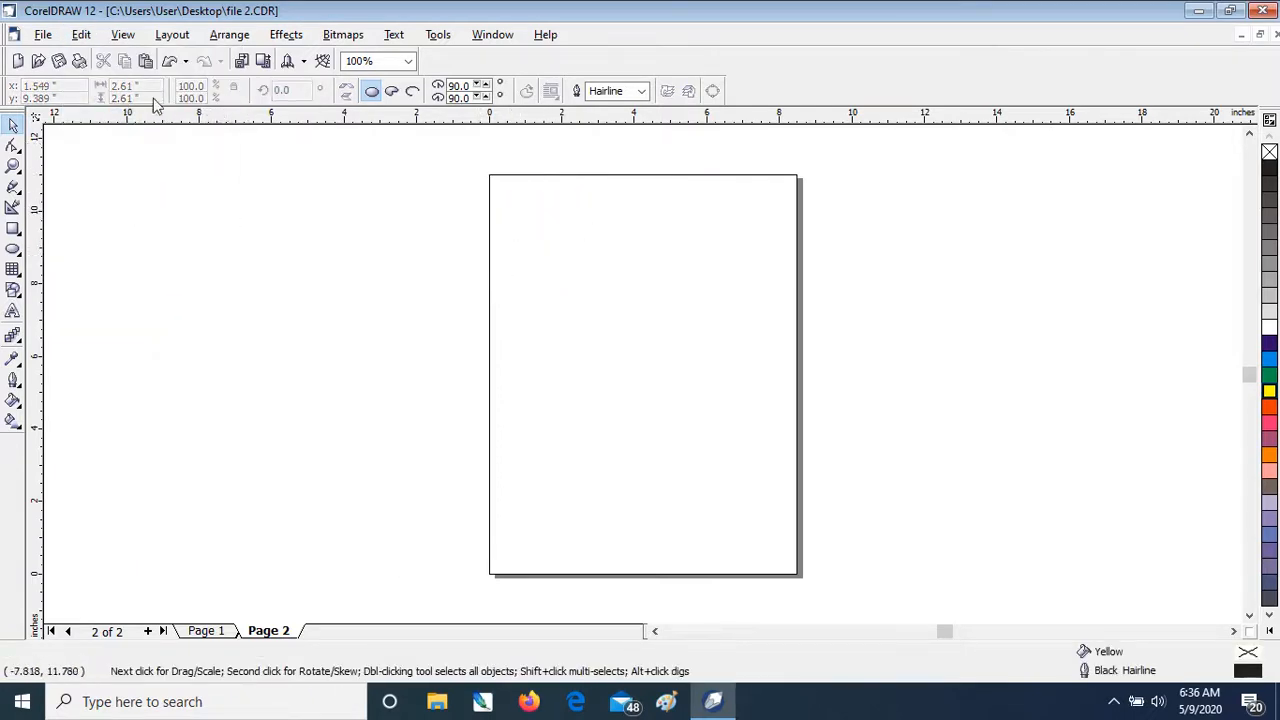
click(83, 36)
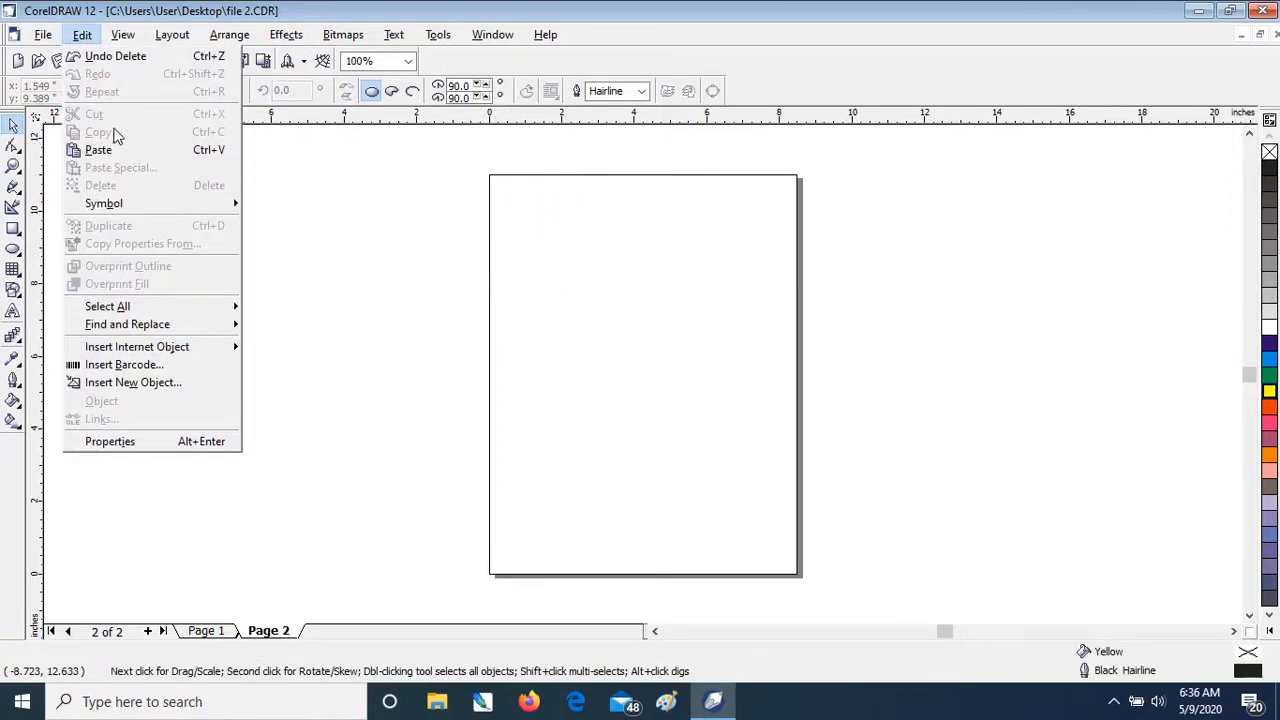
click(98, 150)
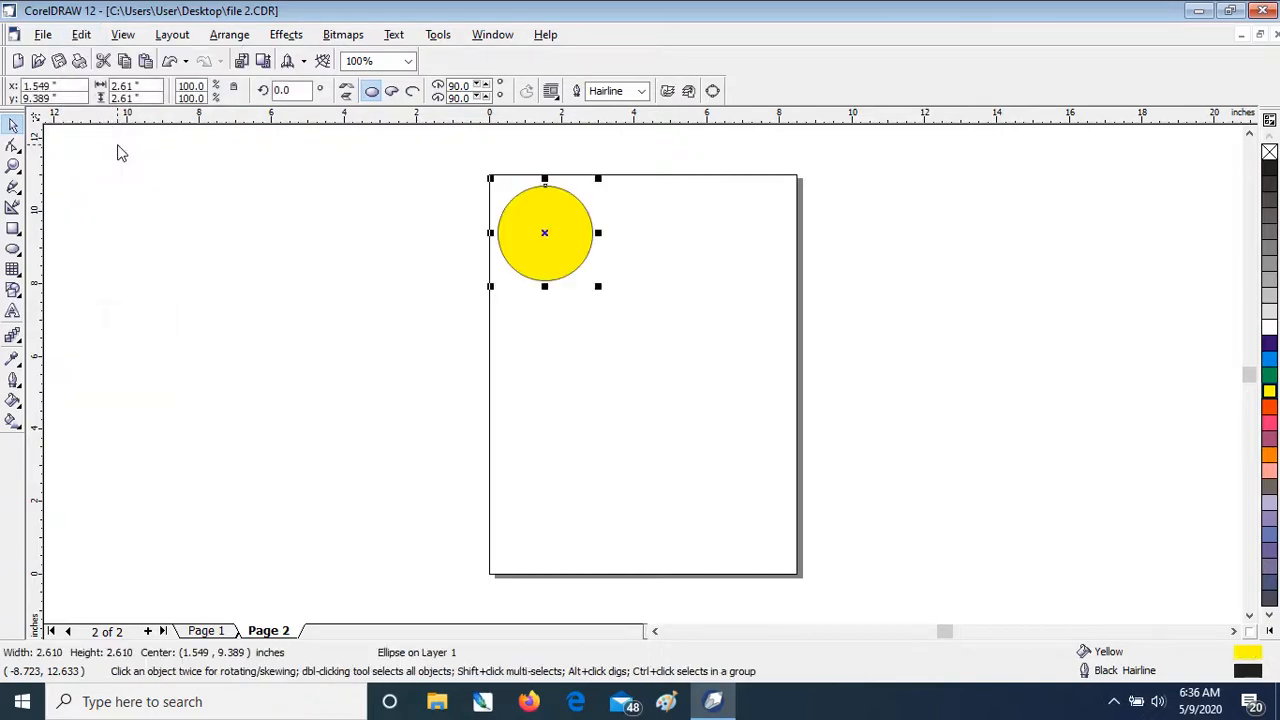
Step: Copy the yellow circle, paste it, and place the duplicate about 3 inches to the right of the original
click(81, 34)
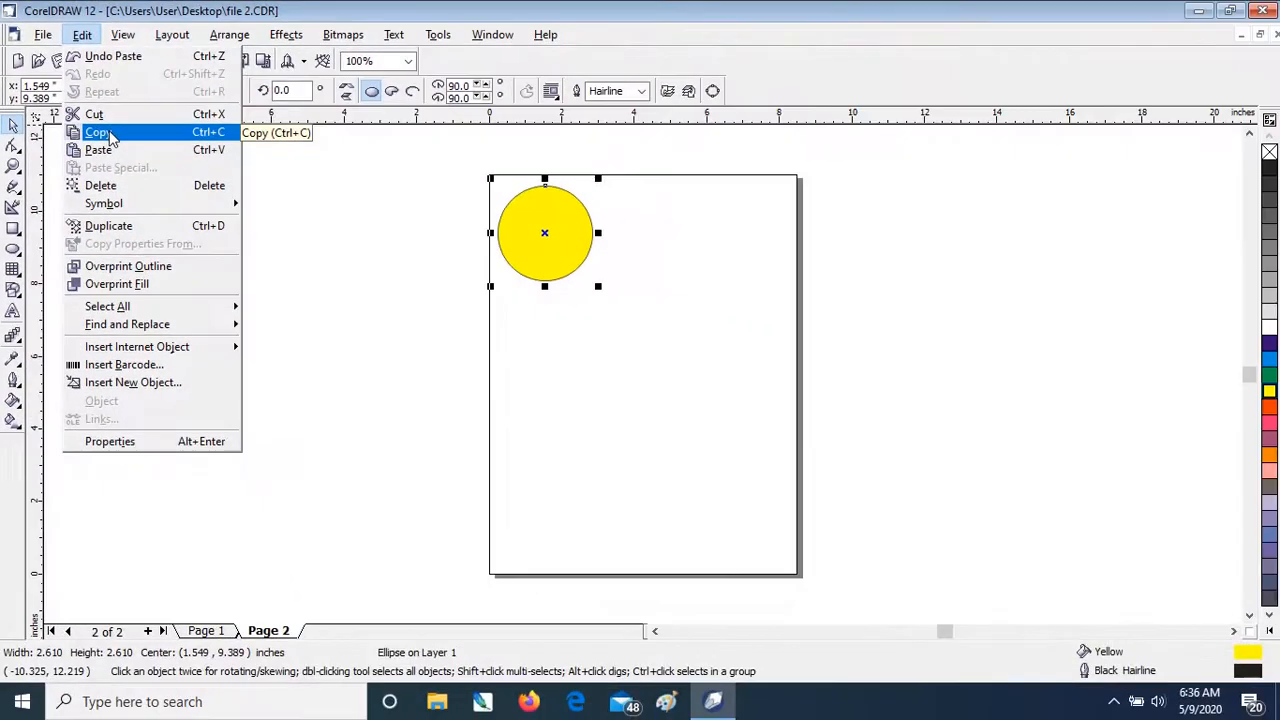
click(110, 138)
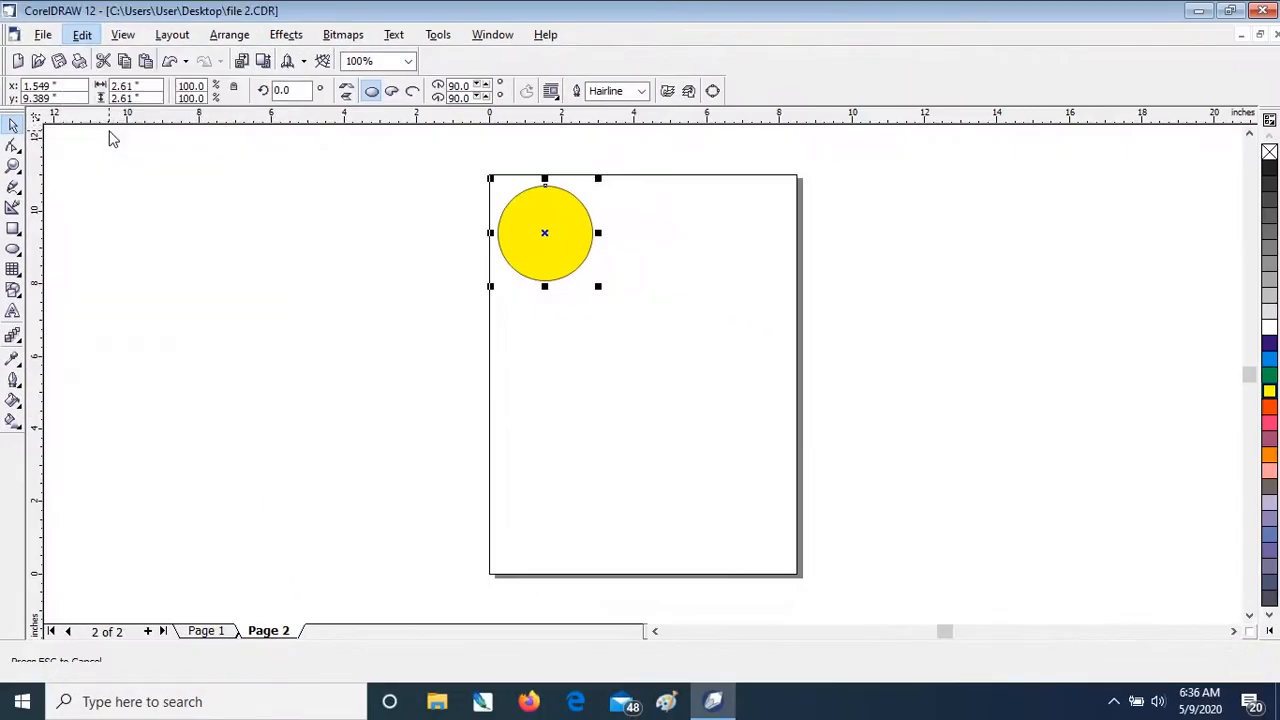
click(278, 256)
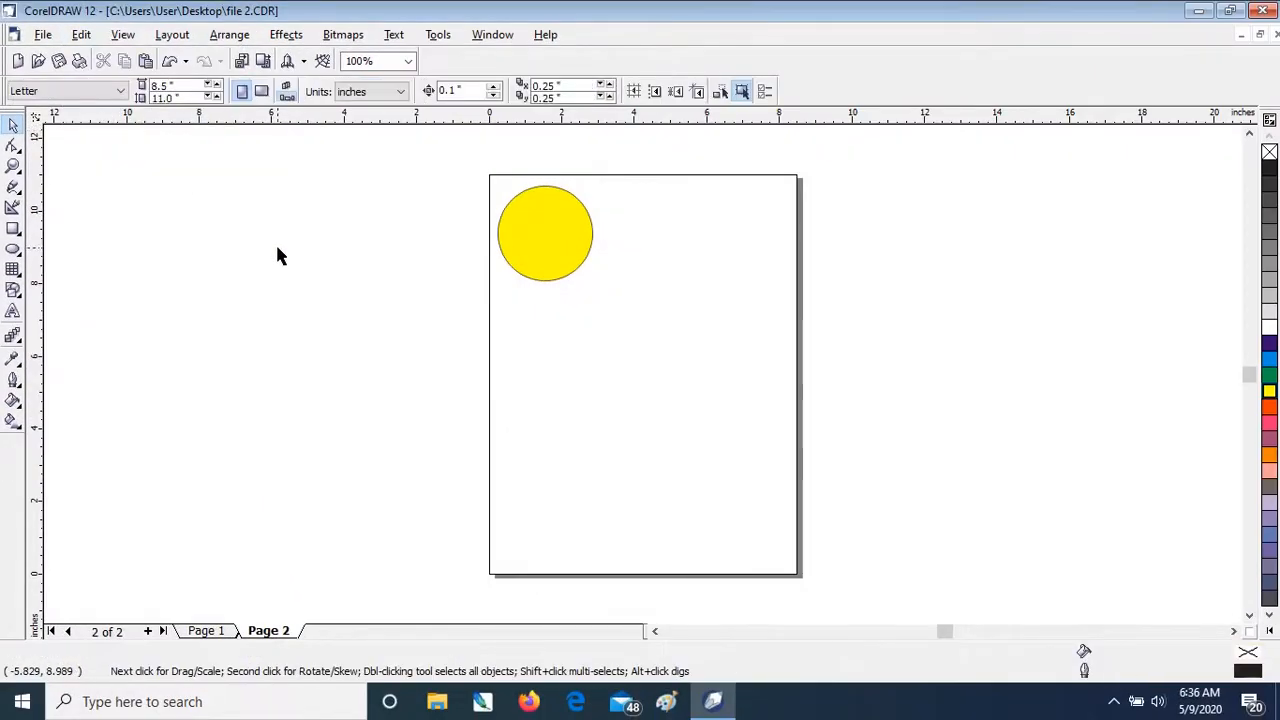
click(81, 34)
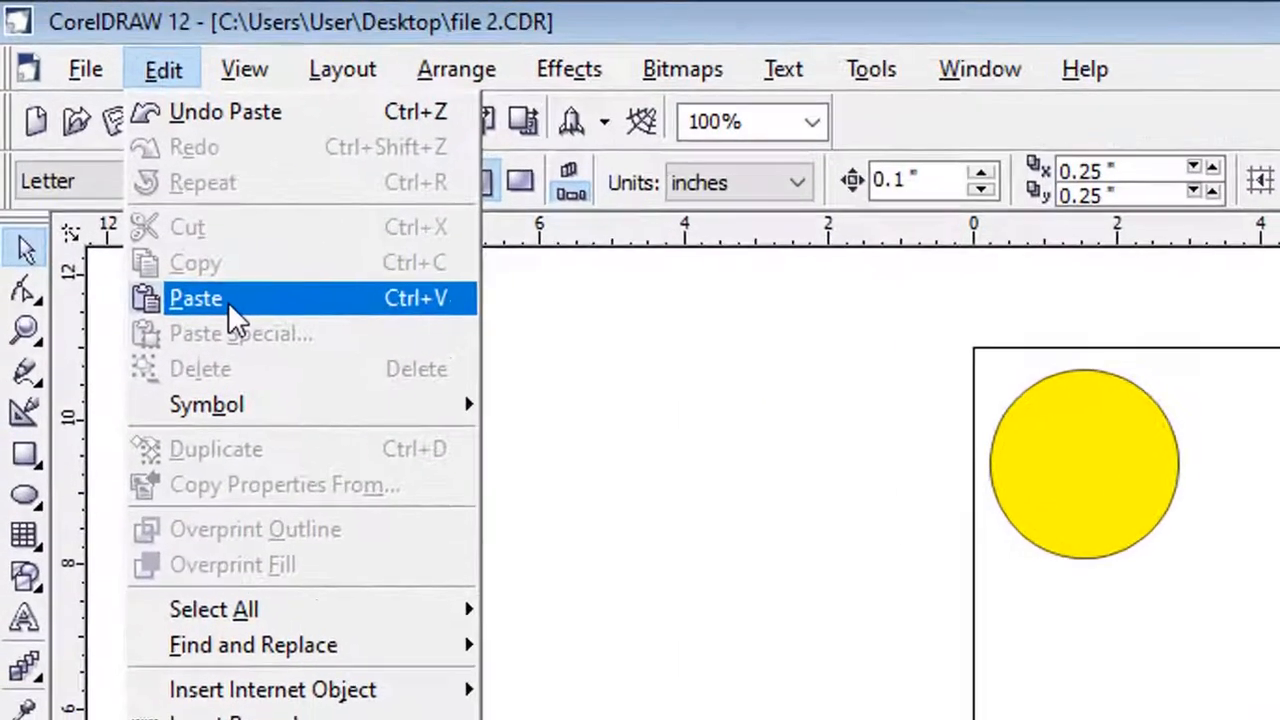
click(228, 302)
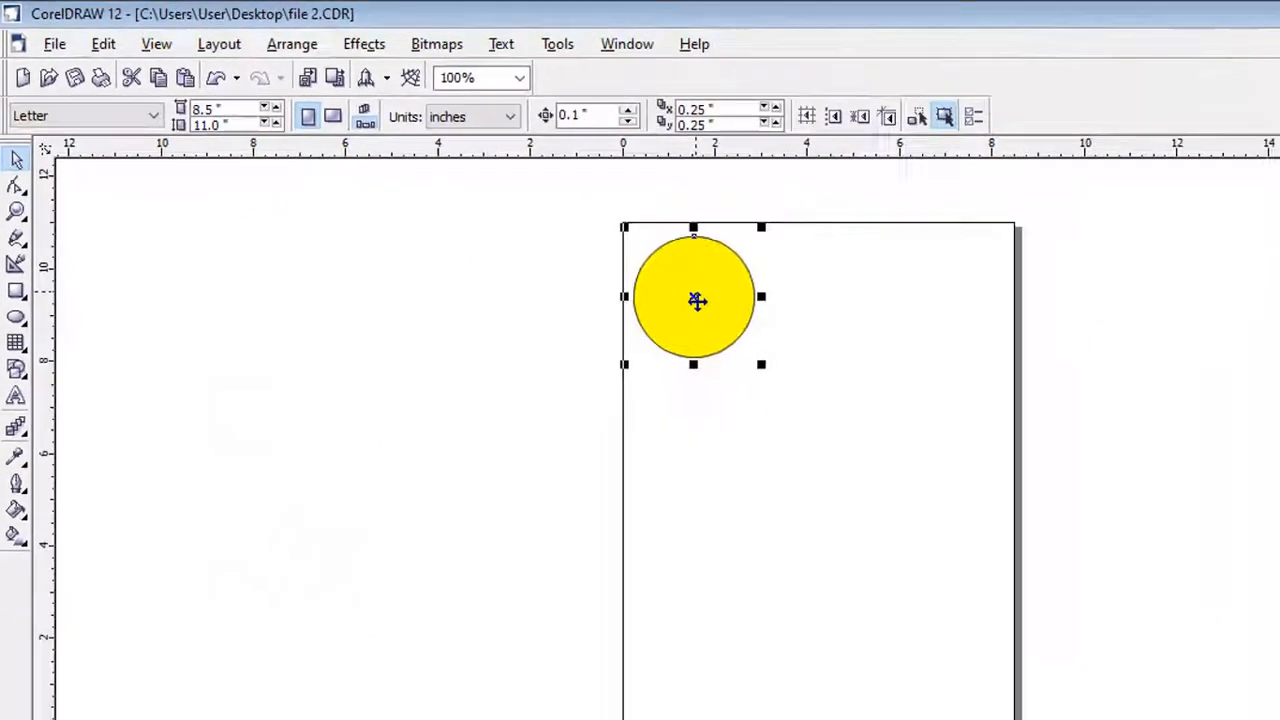
drag(696, 299, 831, 296)
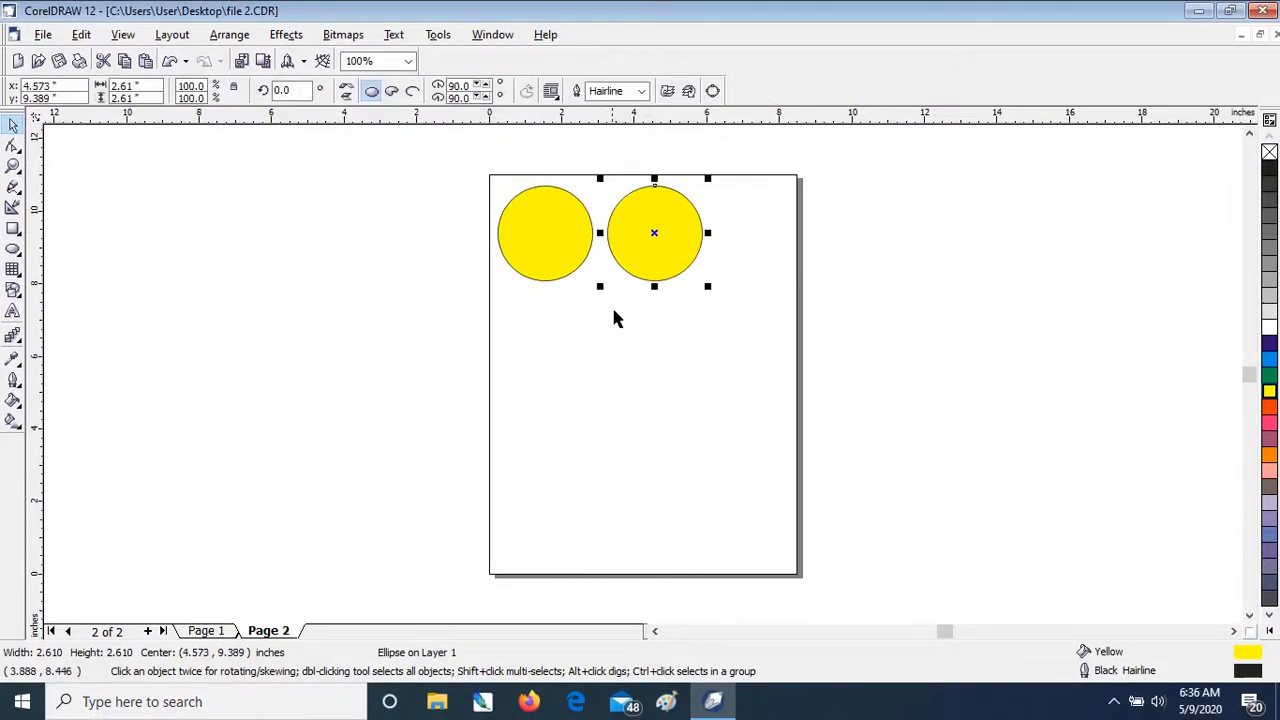
click(610, 315)
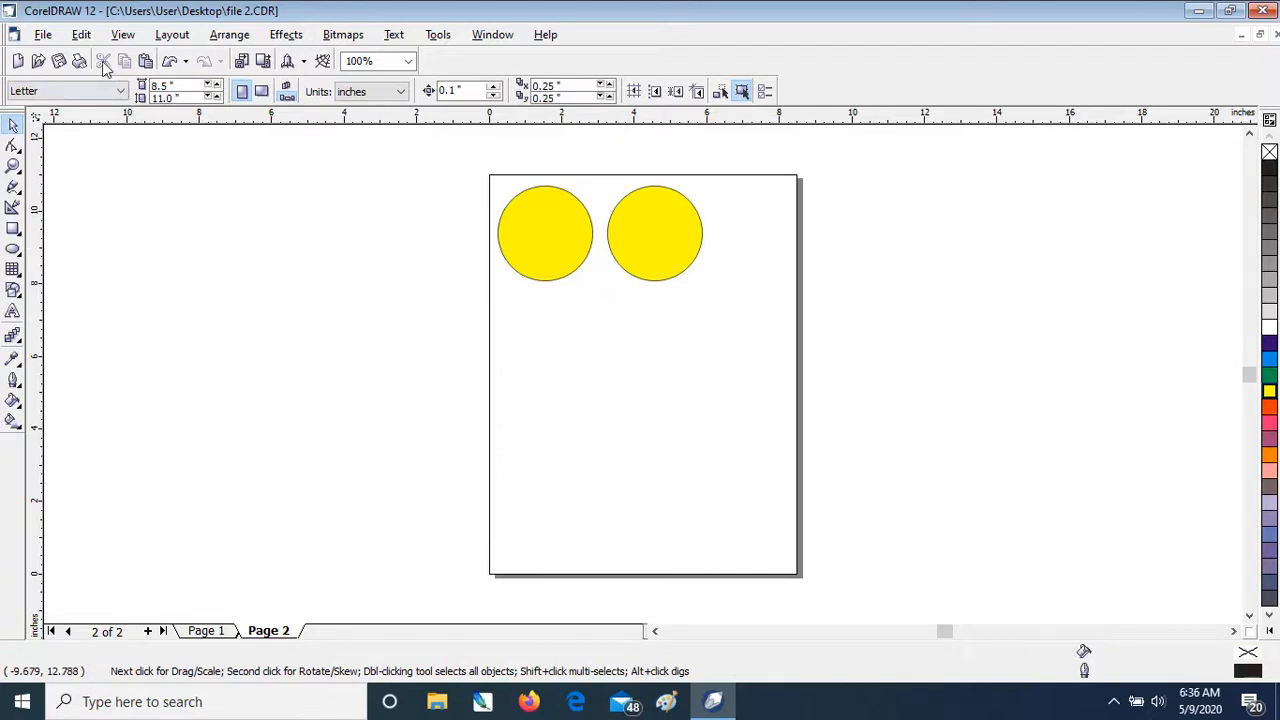
Step: Paste another copy of the yellow circle and place it just below the original, slightly to the right
click(80, 38)
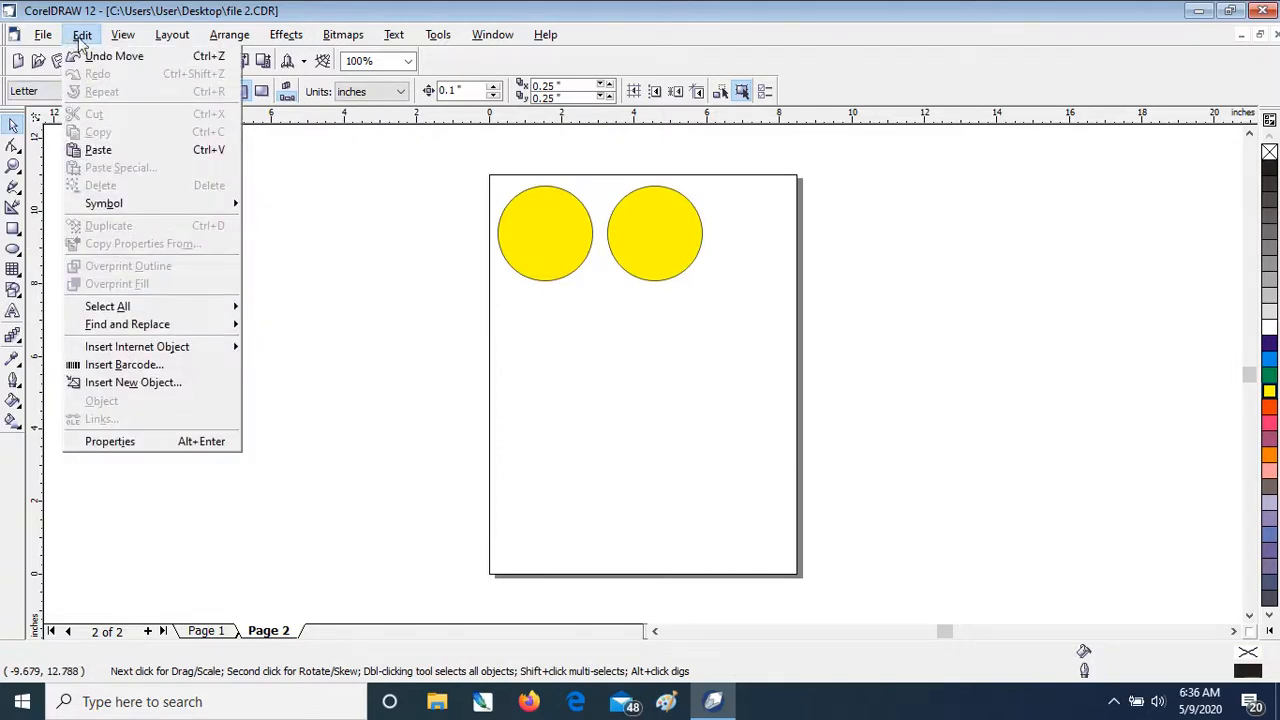
click(140, 149)
drag(563, 214, 585, 317)
click(403, 300)
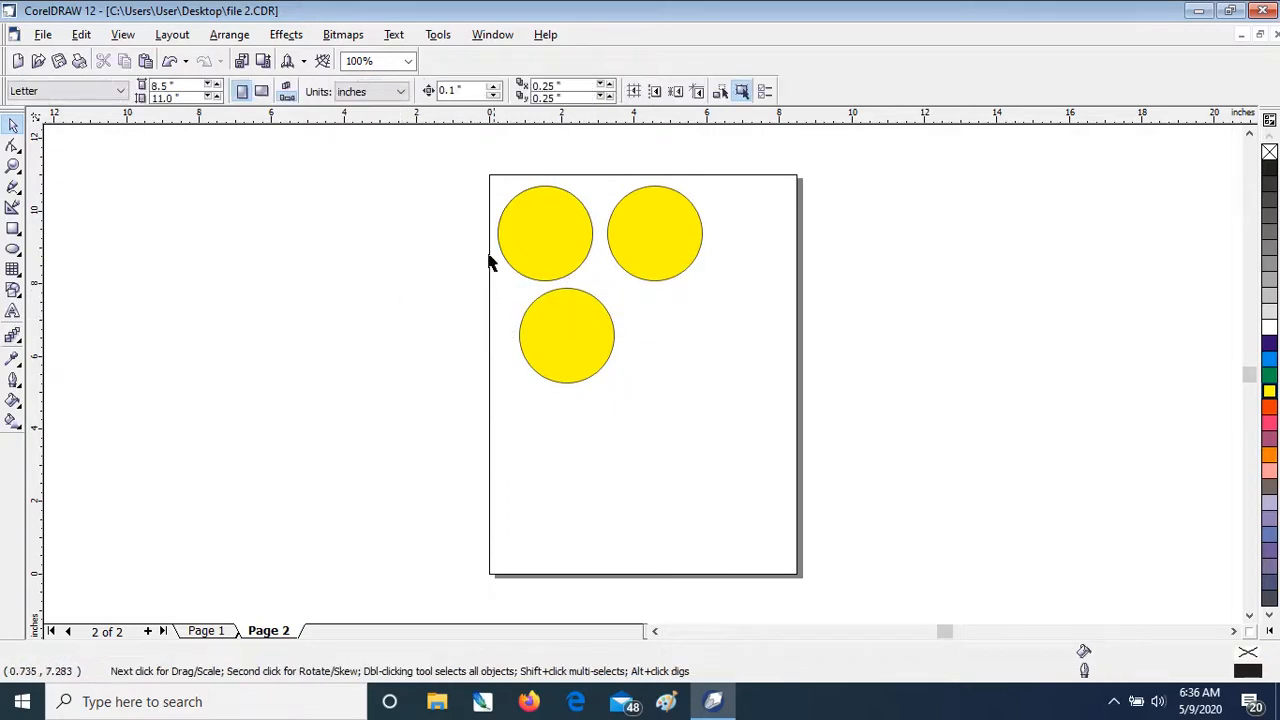
Step: Paste a third copy of the yellow circle and place it to the right of the lower circle
click(512, 240)
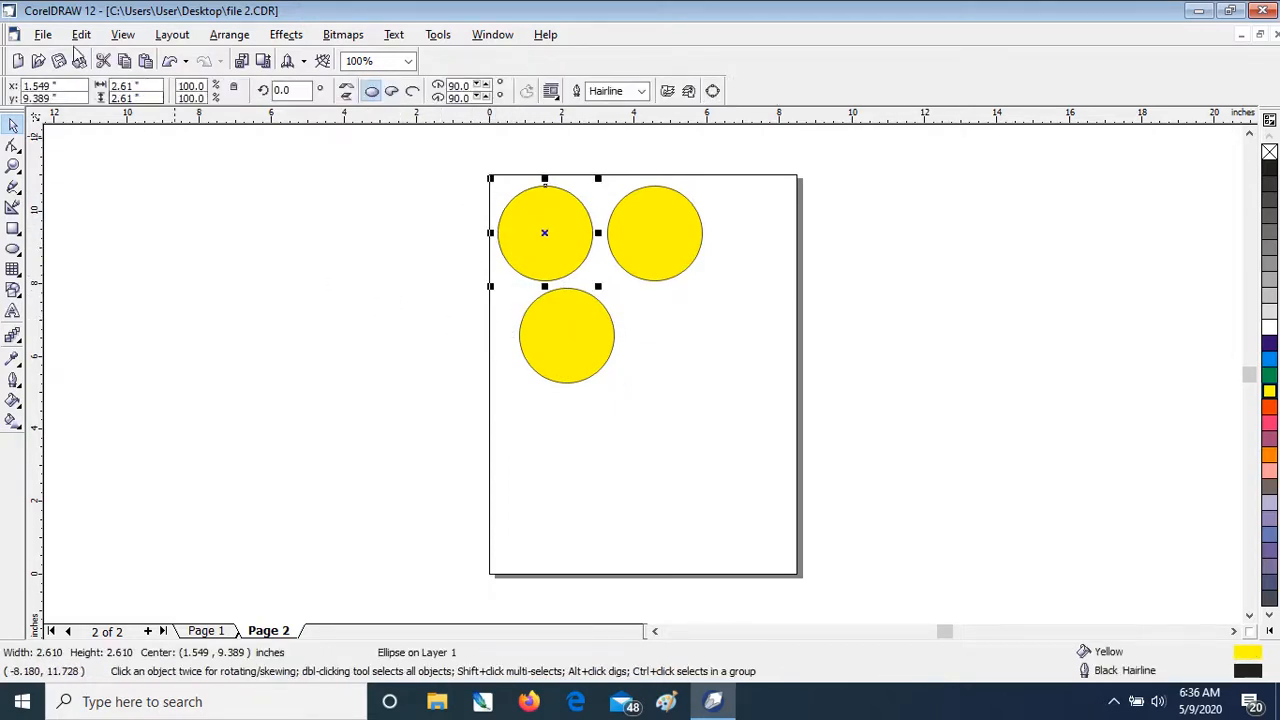
click(81, 35)
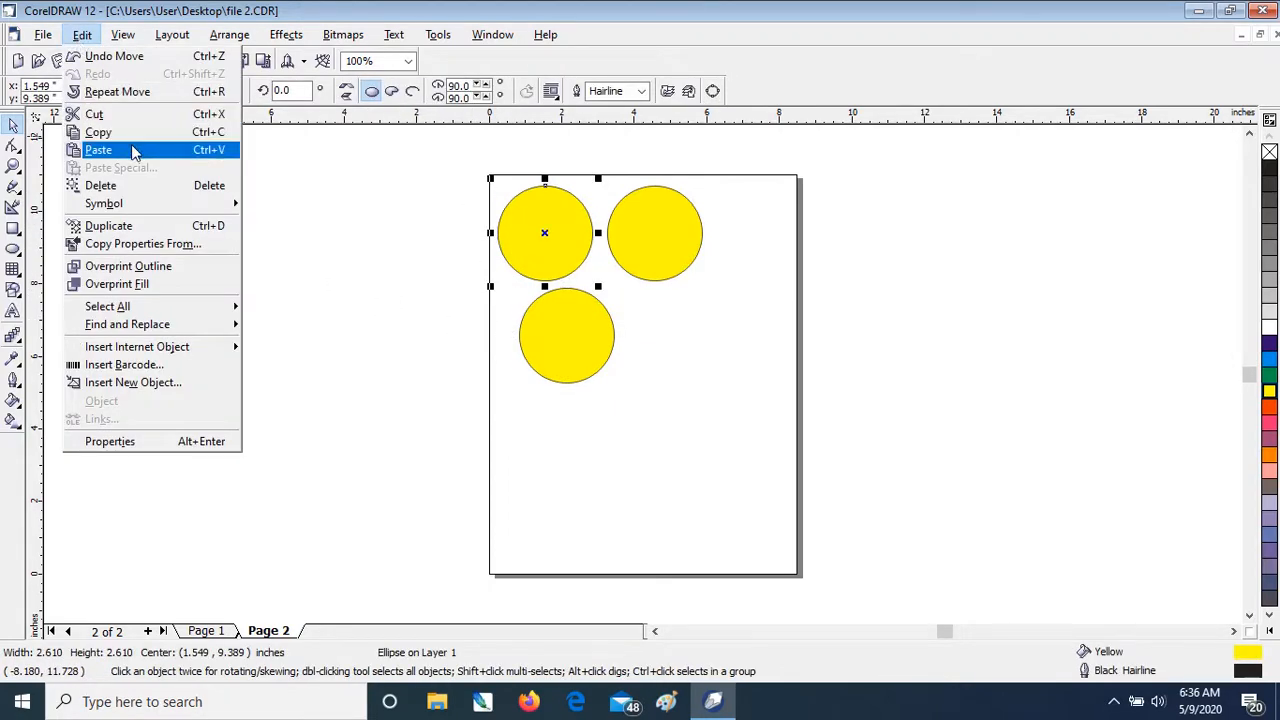
click(404, 263)
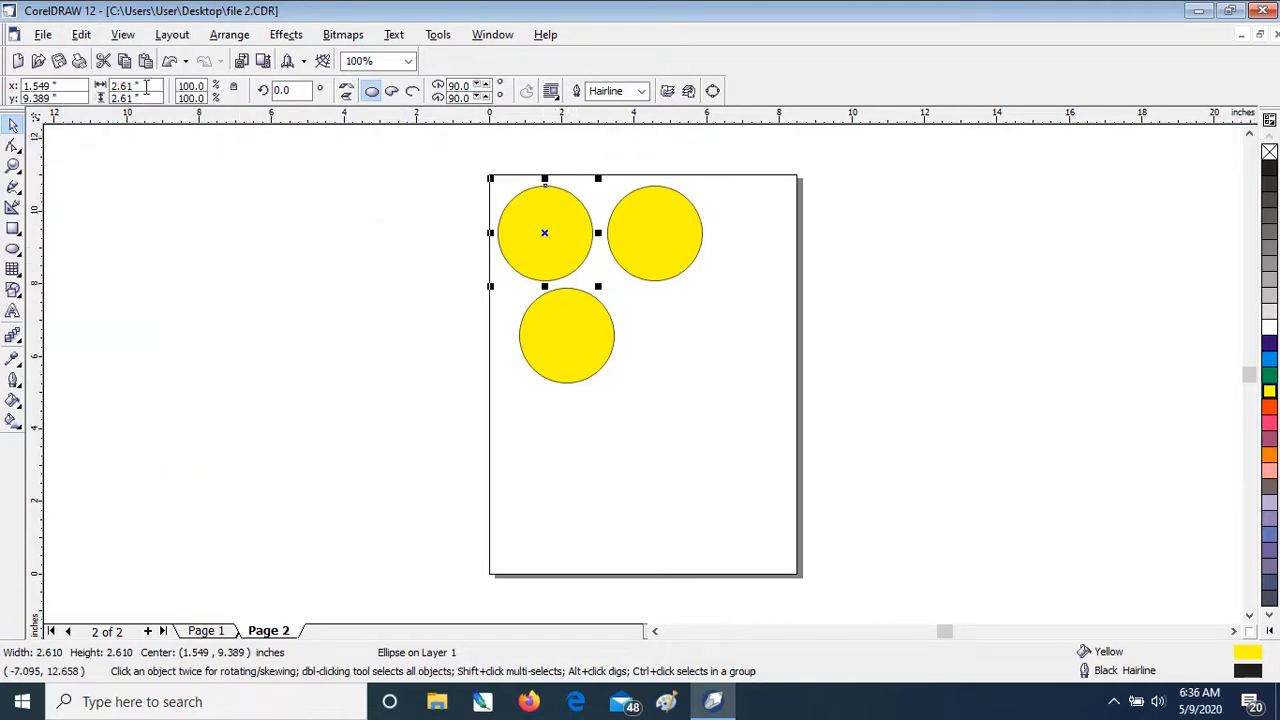
click(82, 35)
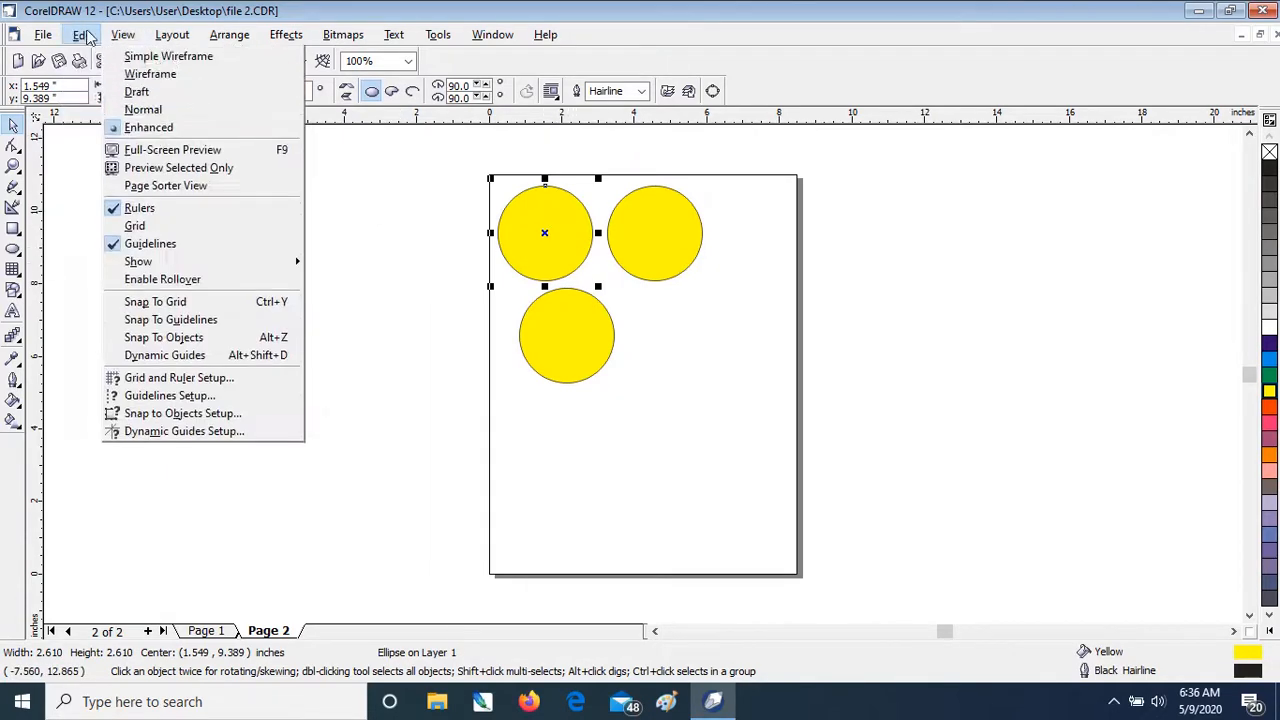
mouse_move(86, 36)
click(108, 152)
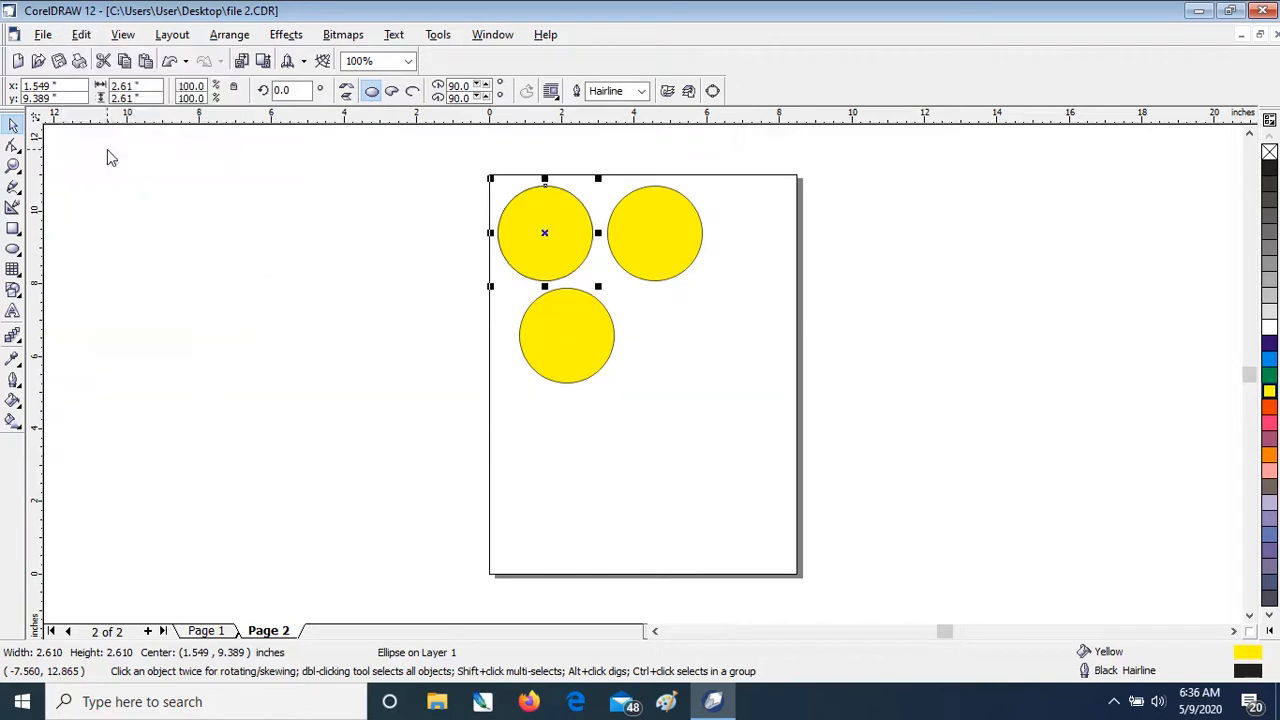
drag(574, 240, 711, 342)
click(645, 458)
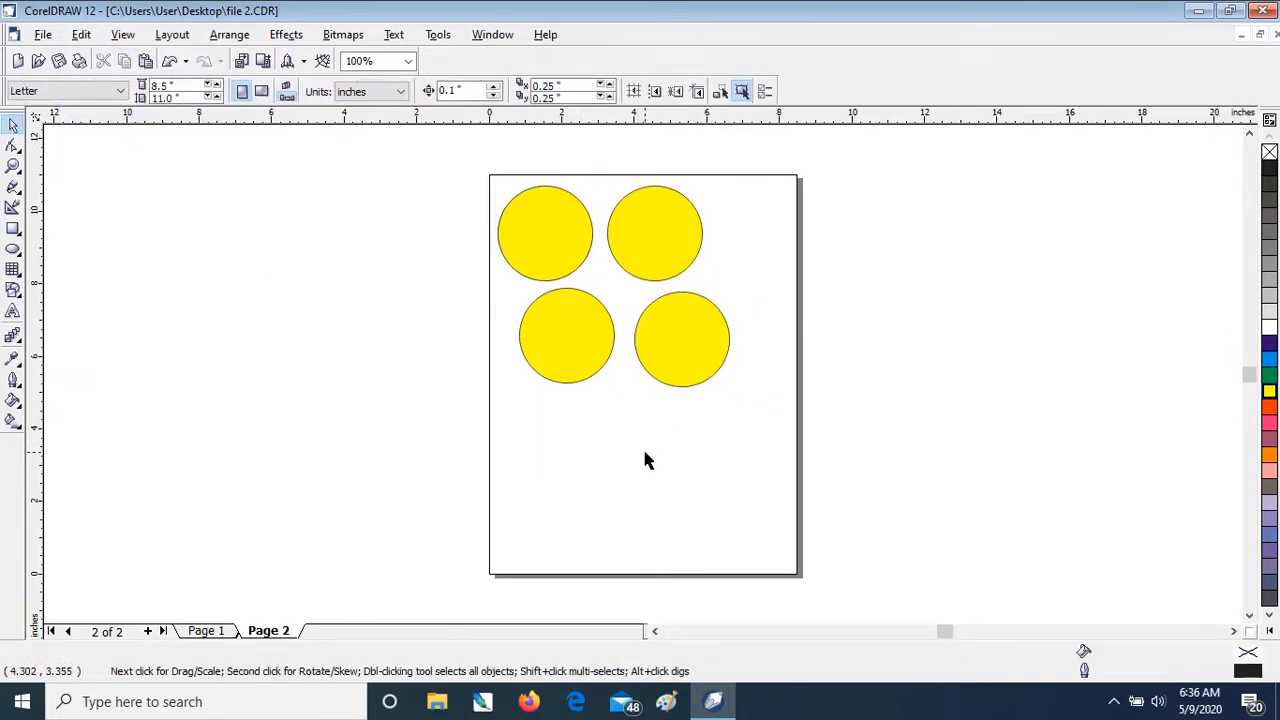
Step: Paste a fourth copy of the circle and place it at the page's right edge, centred at about X 7.34, Y 8.85 inches
key(Tab)
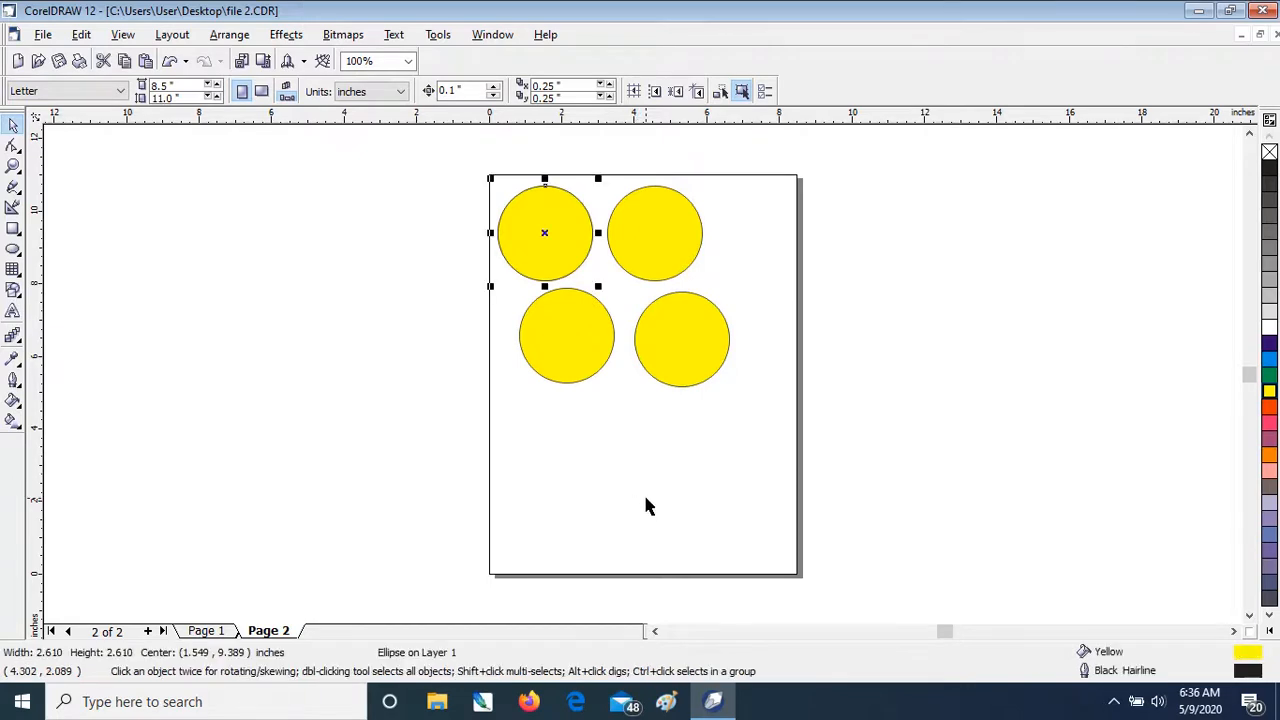
drag(543, 236, 755, 252)
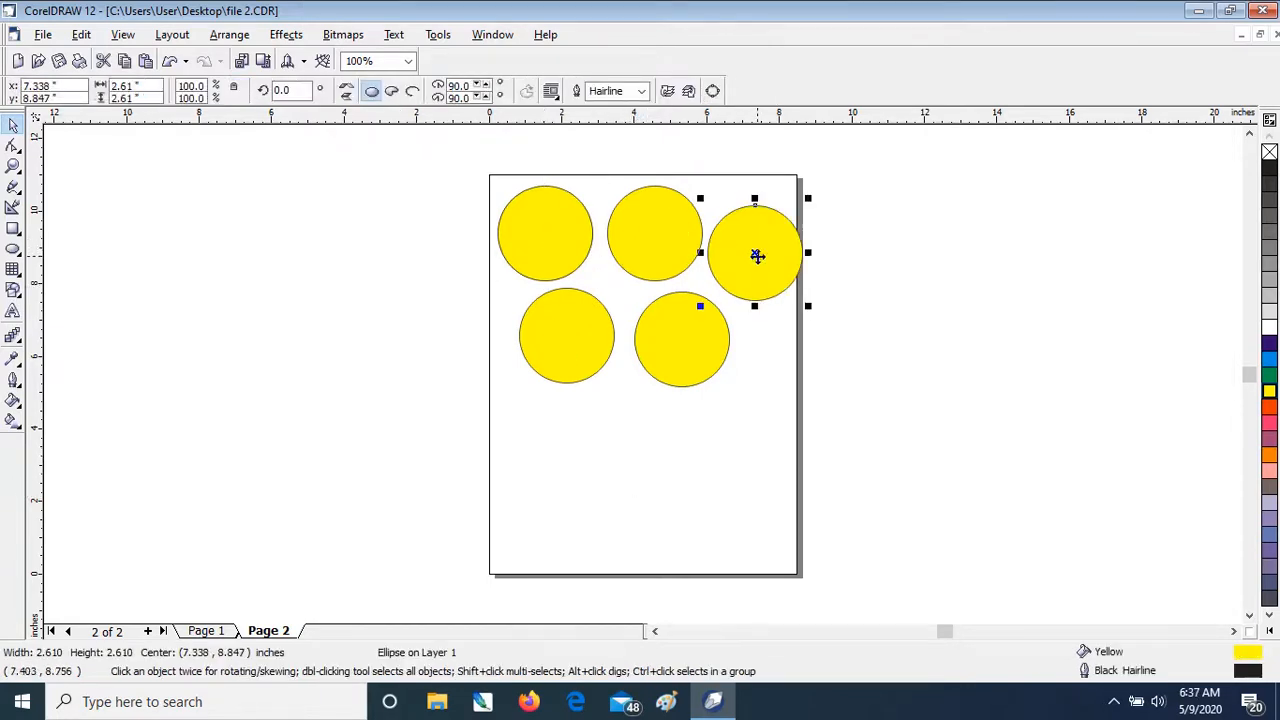
click(621, 440)
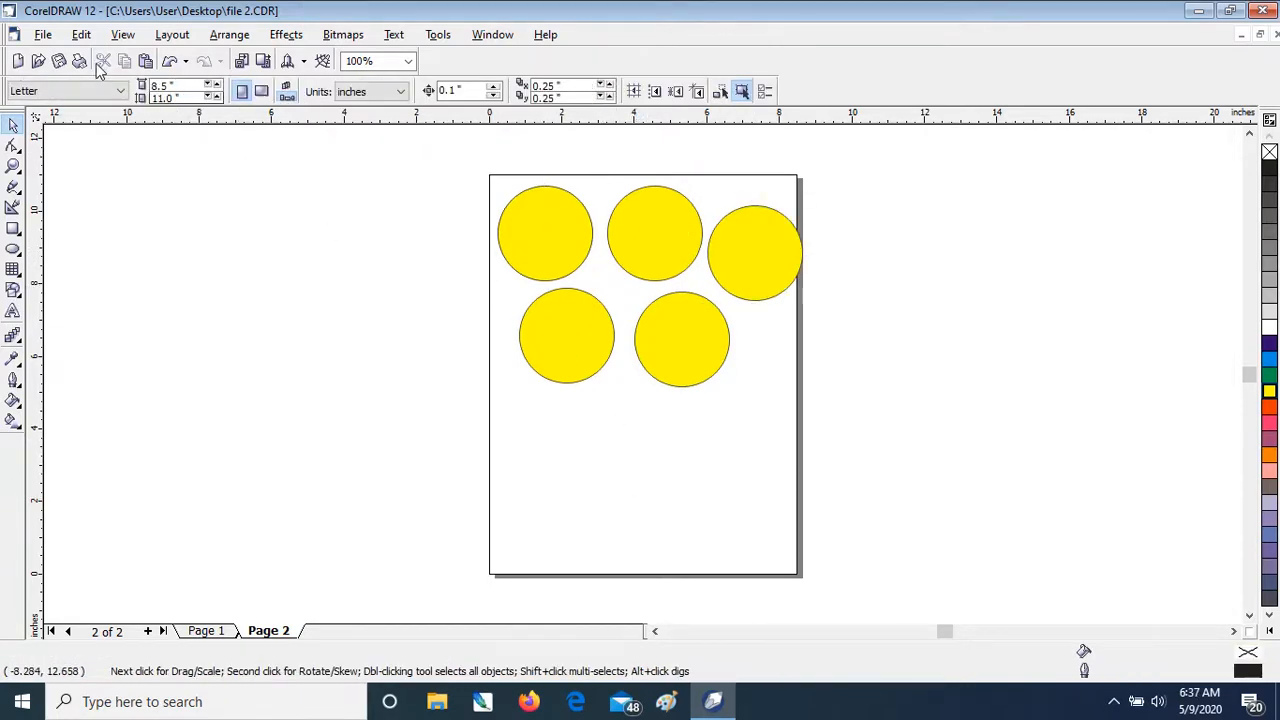
Step: Delete the circle in the page's upper-left corner and the left circle in the lower row
click(81, 34)
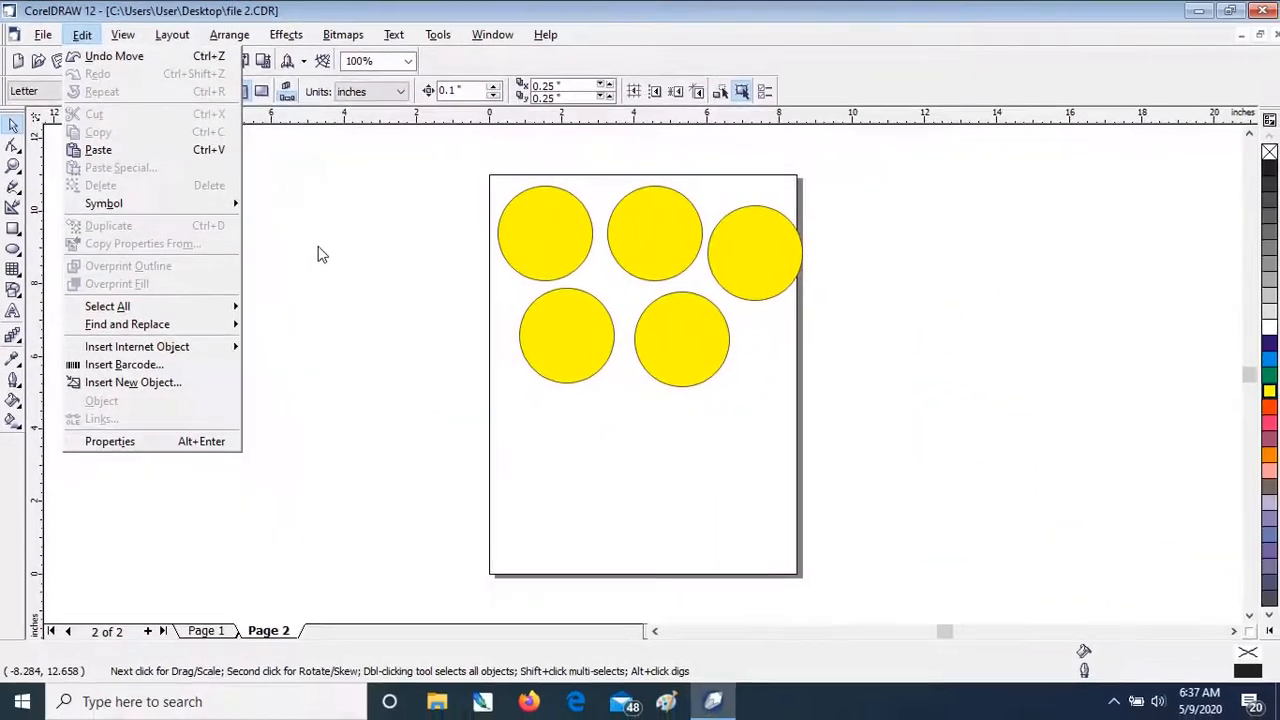
key(Escape)
click(536, 238)
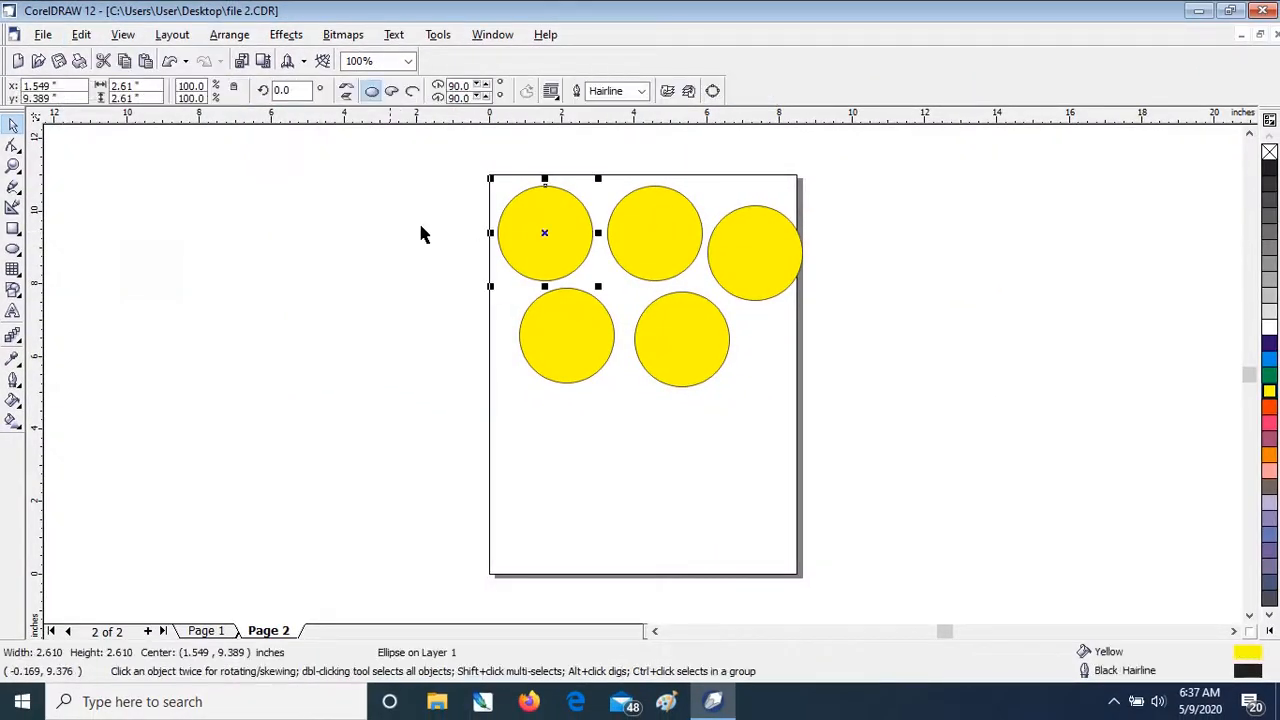
click(82, 34)
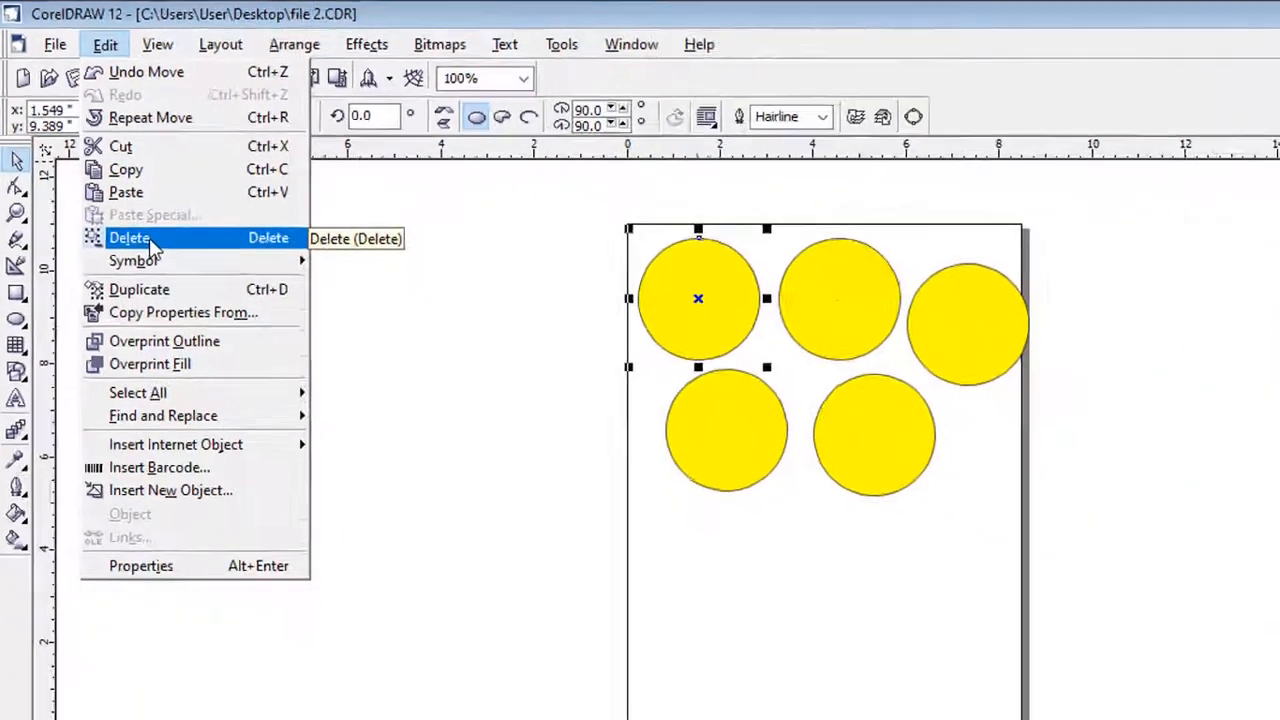
click(234, 374)
click(583, 325)
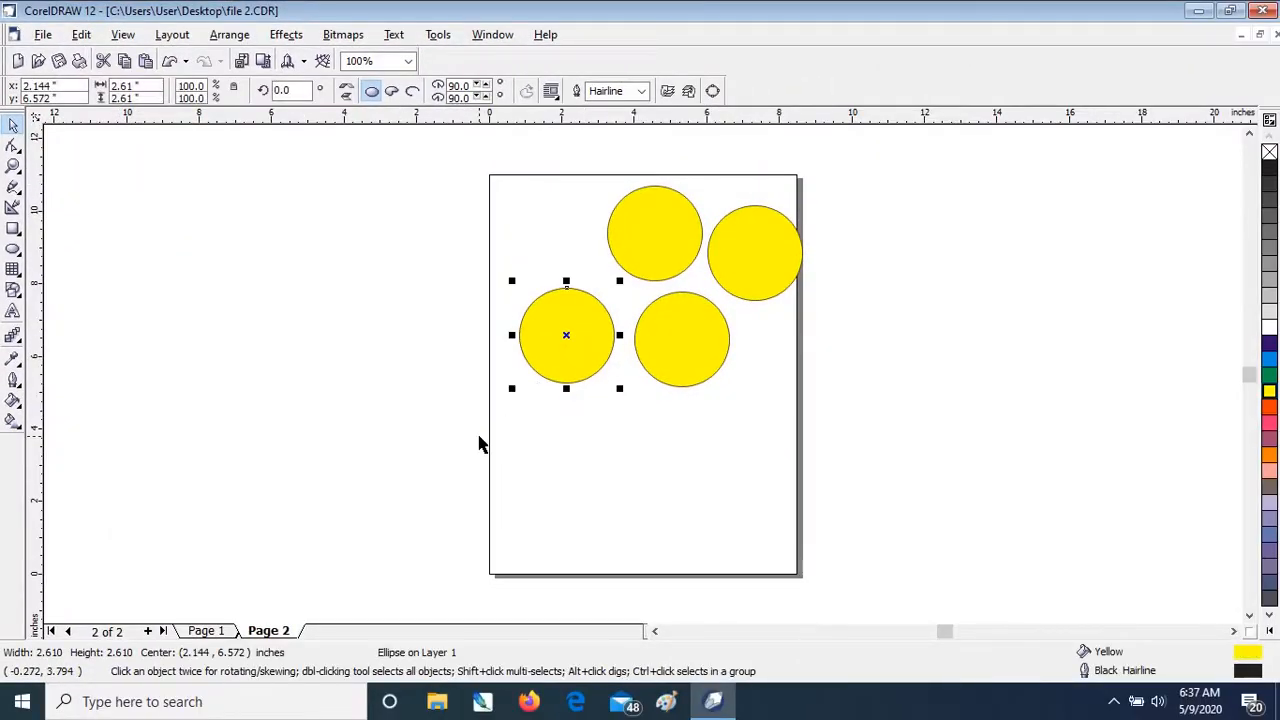
key(Delete)
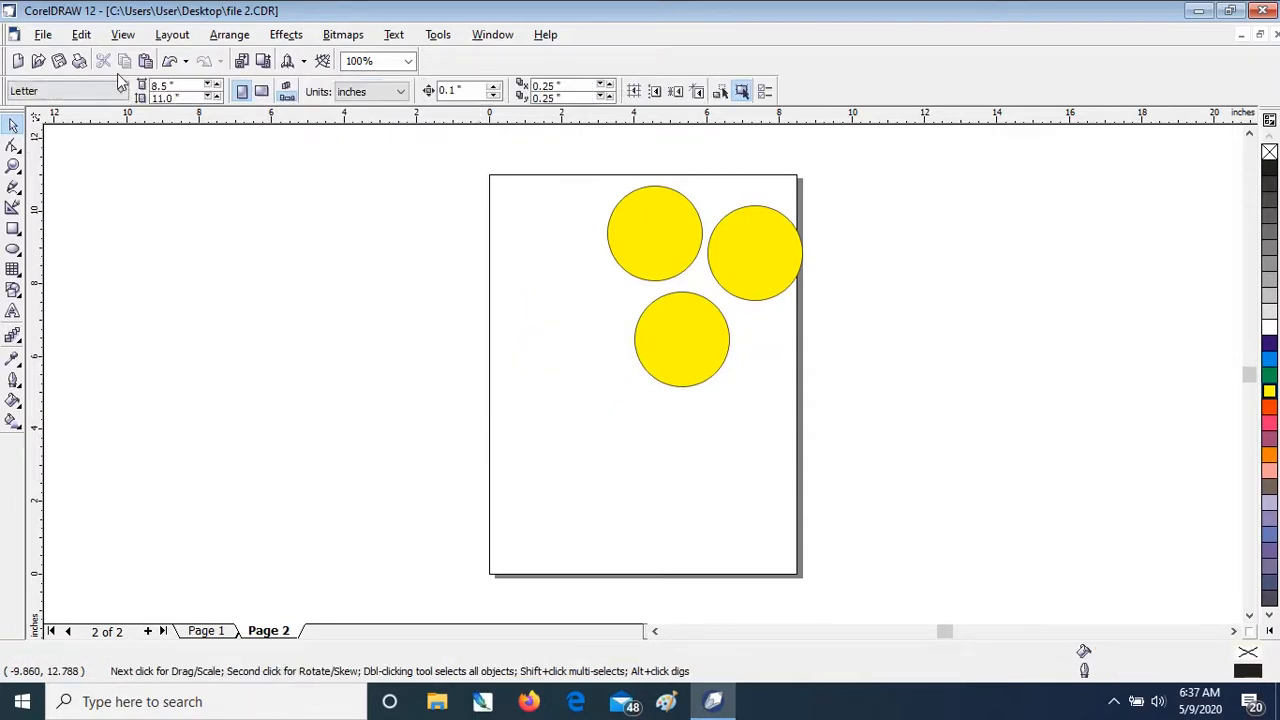
click(88, 37)
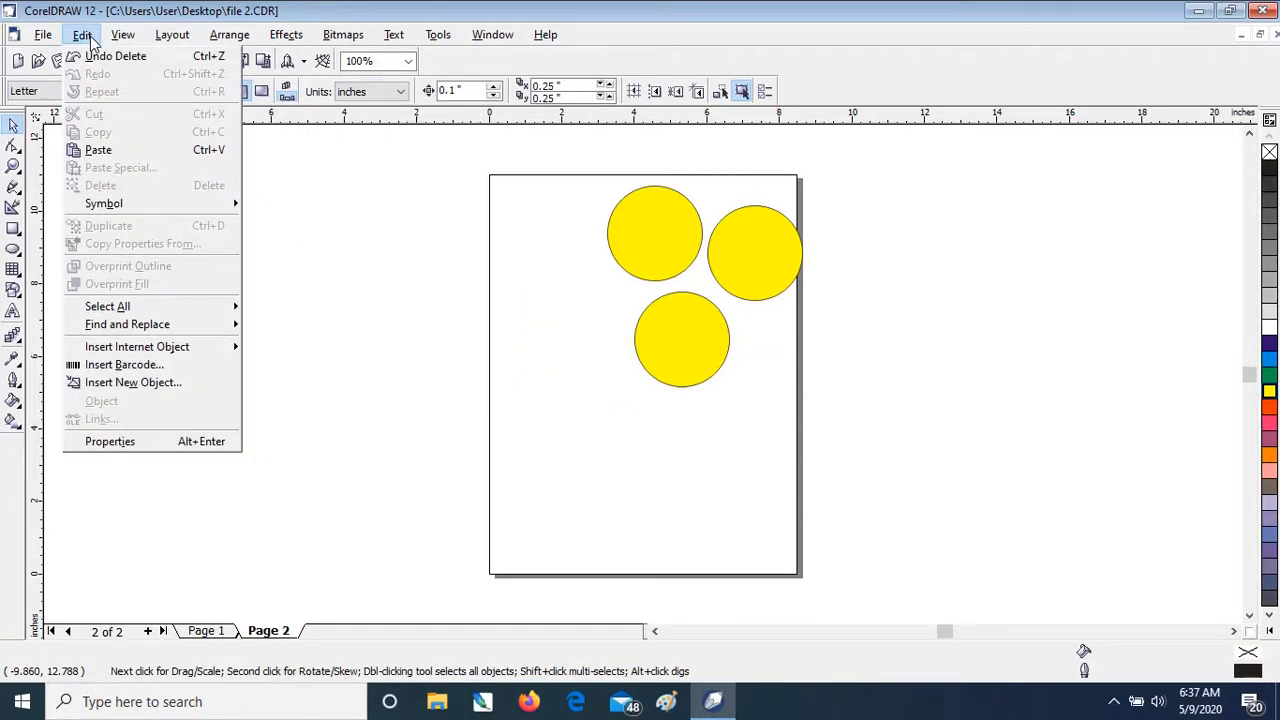
mouse_move(136, 204)
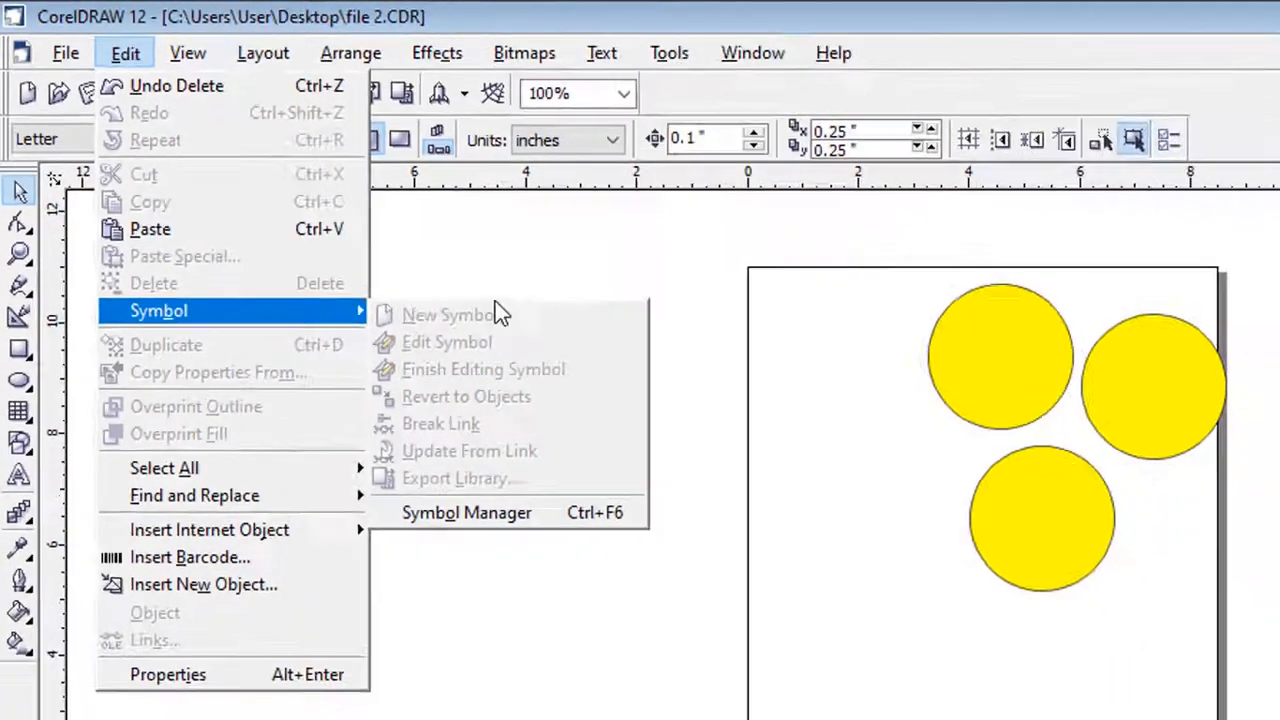
click(710, 344)
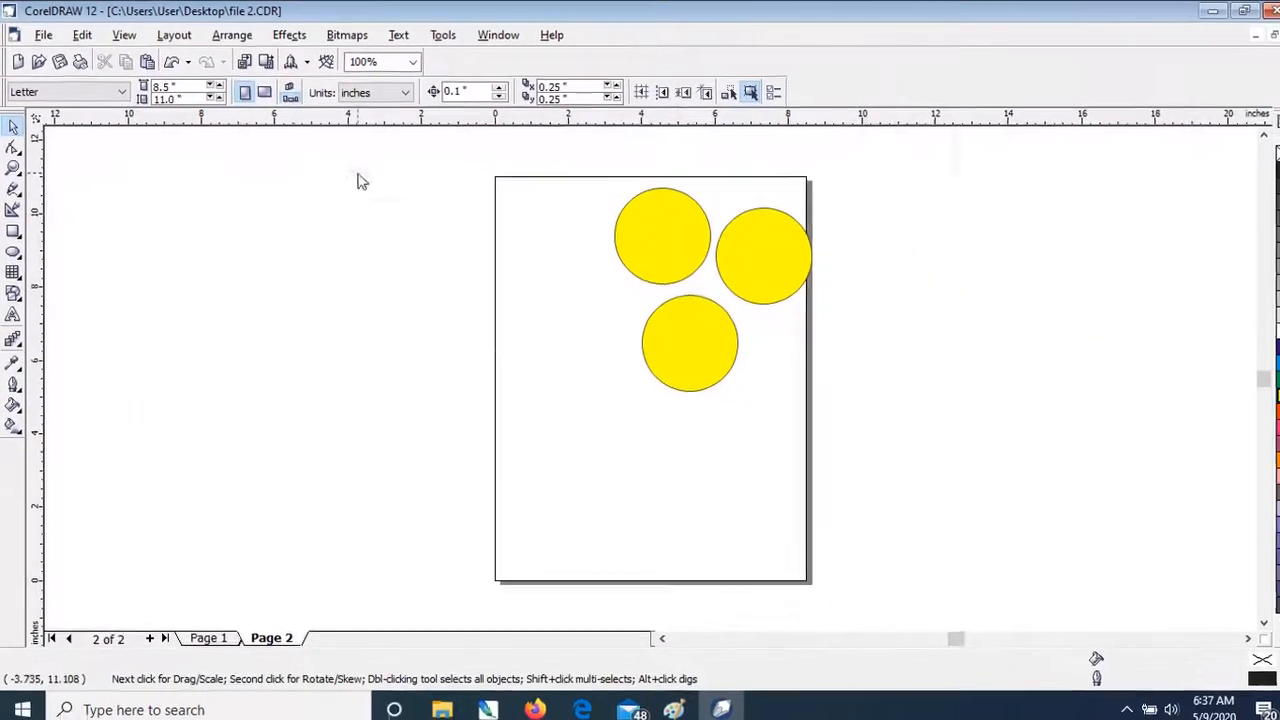
Step: Move the upper-middle yellow circle to the page's left edge, centred at about X 1.37, Y 5.90 inches, and duplicate it
click(684, 216)
drag(654, 209, 538, 337)
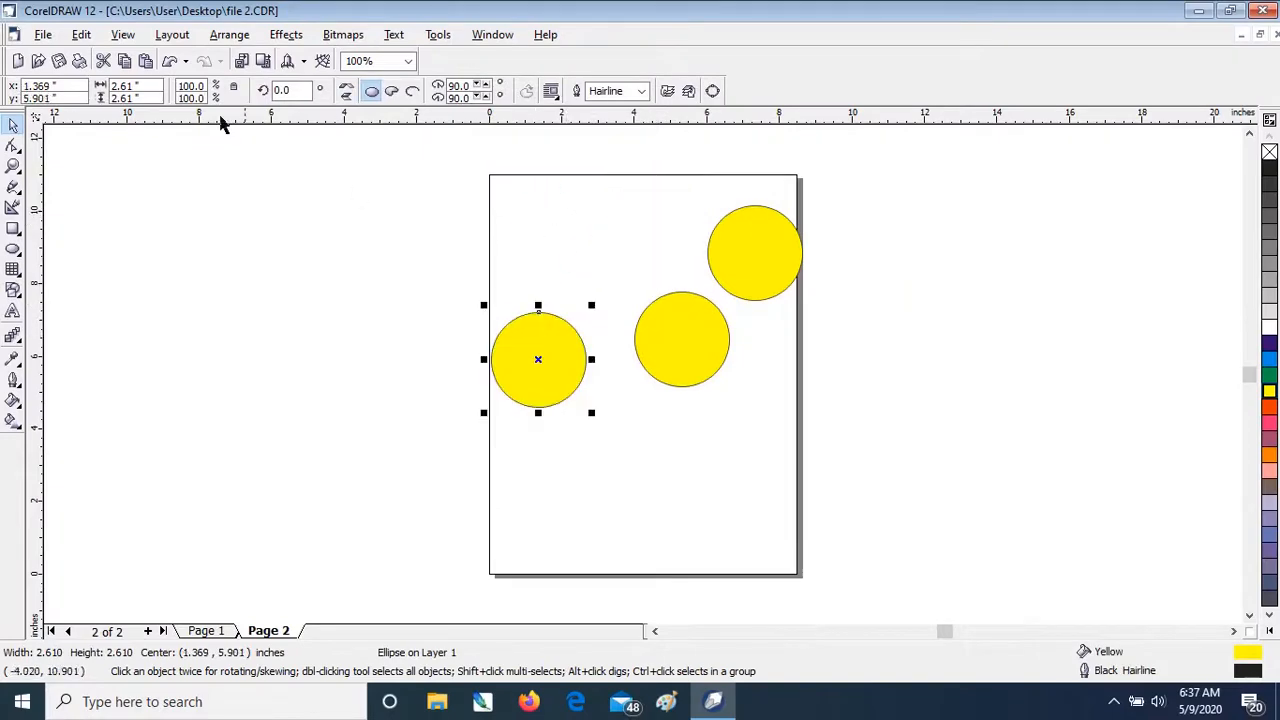
click(82, 35)
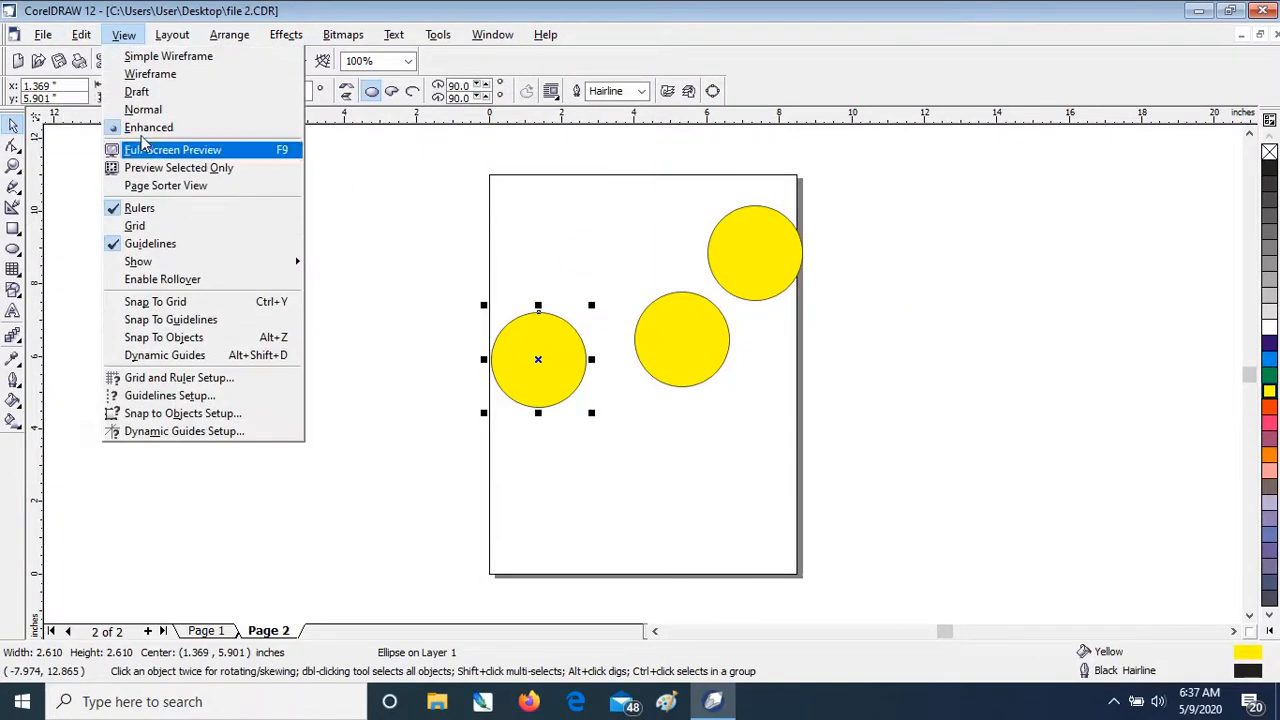
click(85, 36)
click(85, 36)
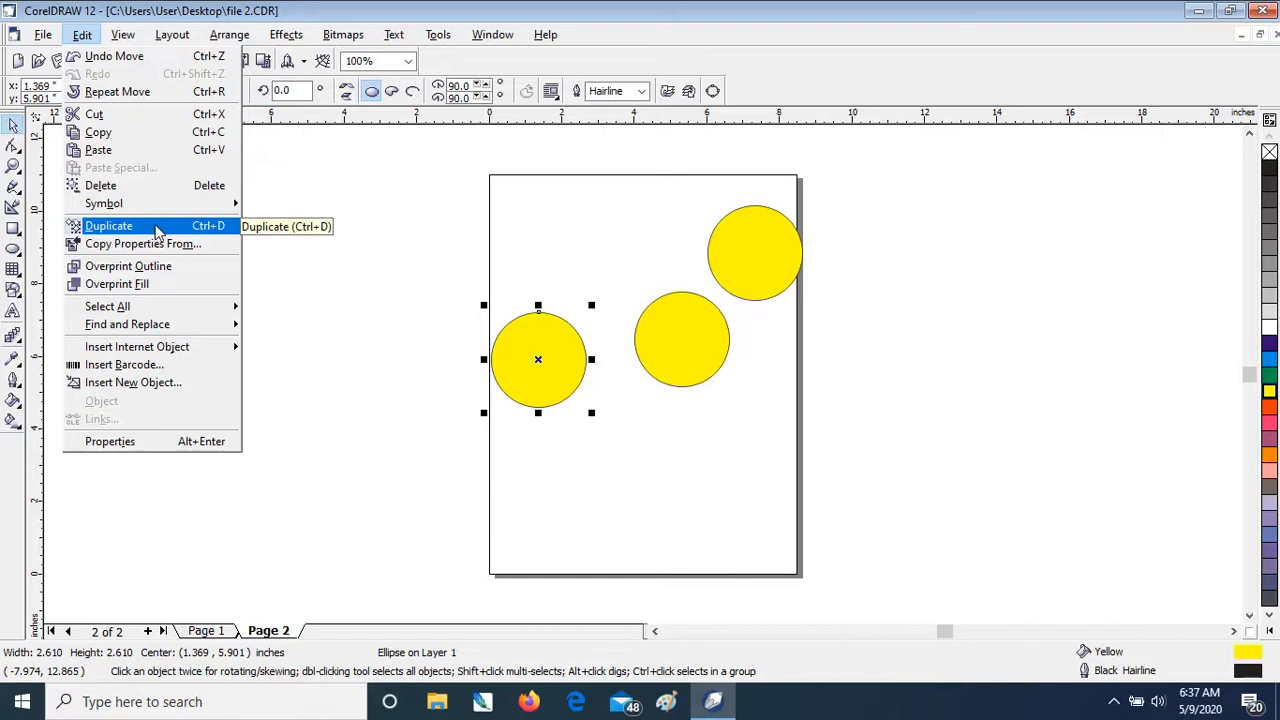
click(157, 228)
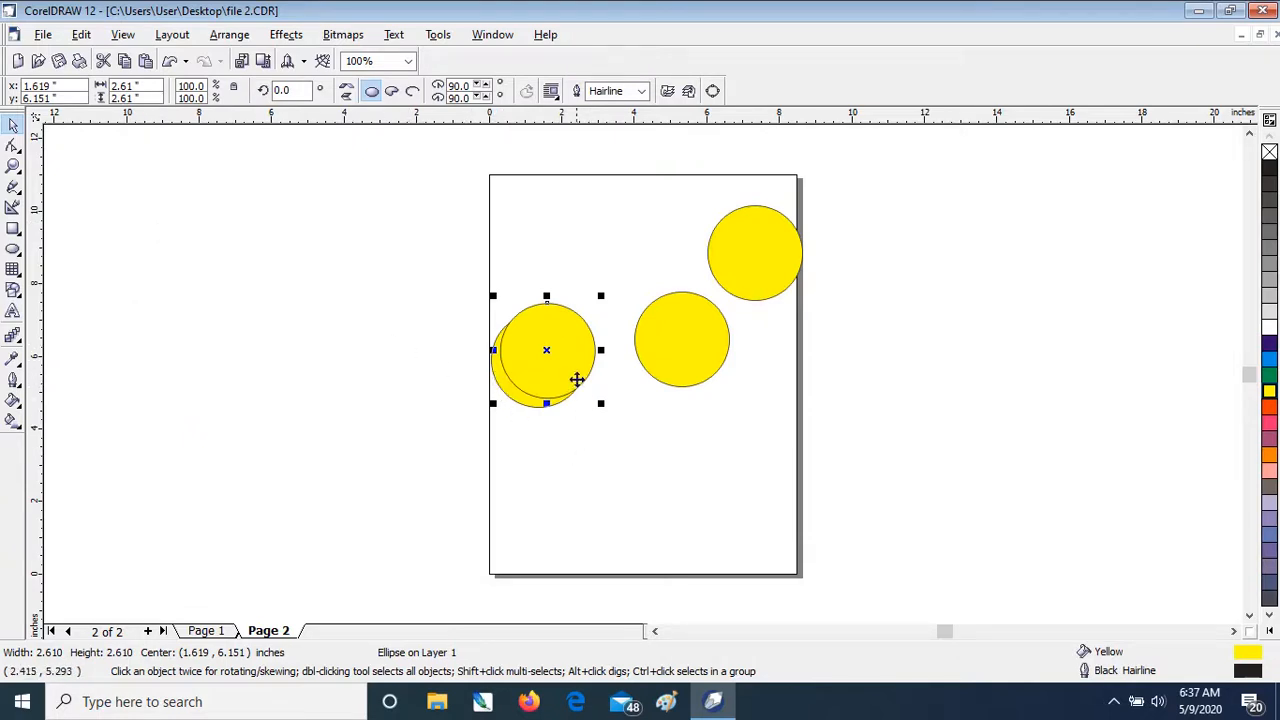
click(388, 294)
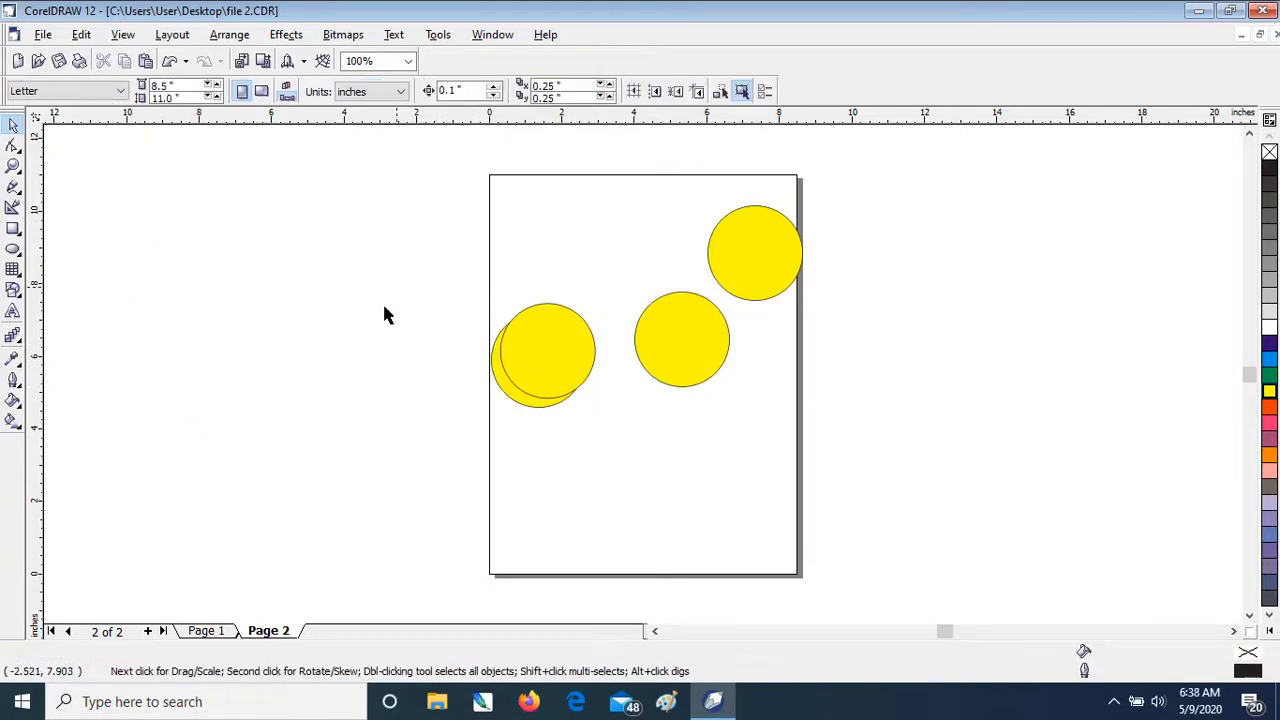
Step: Duplicate the front circle of the overlapping pair at the page's left edge
click(490, 310)
click(82, 35)
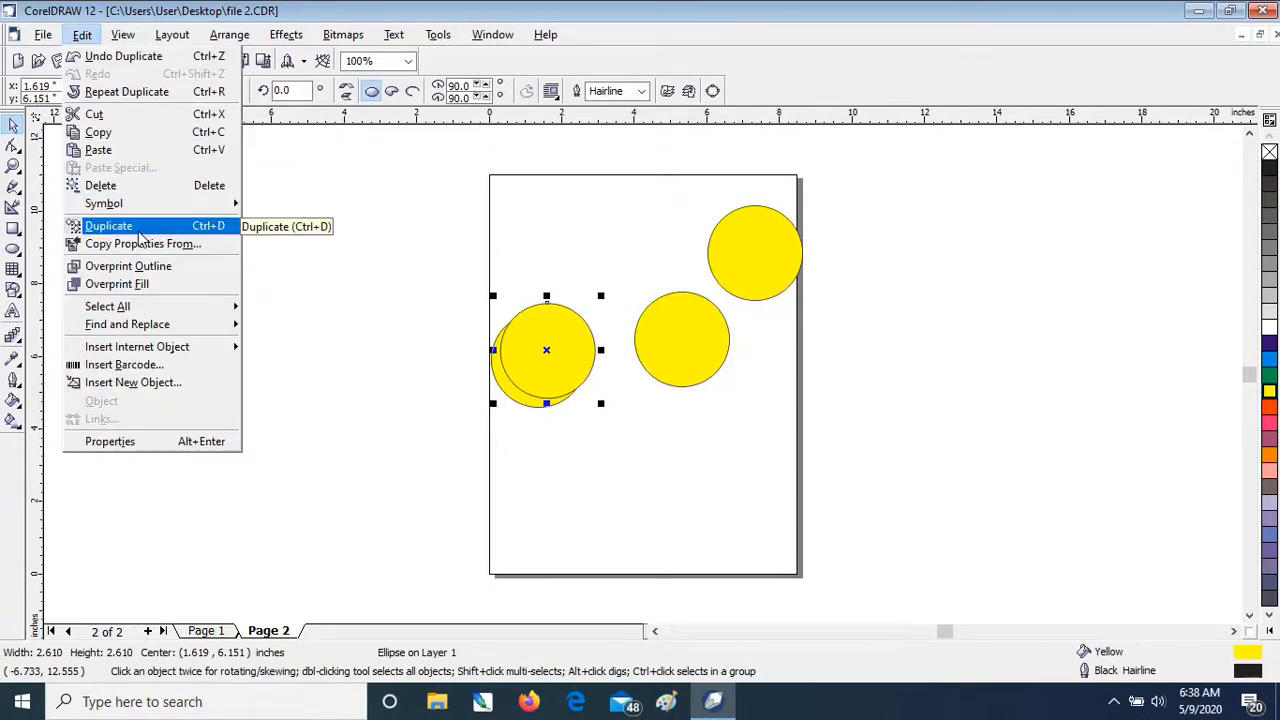
click(140, 230)
click(511, 437)
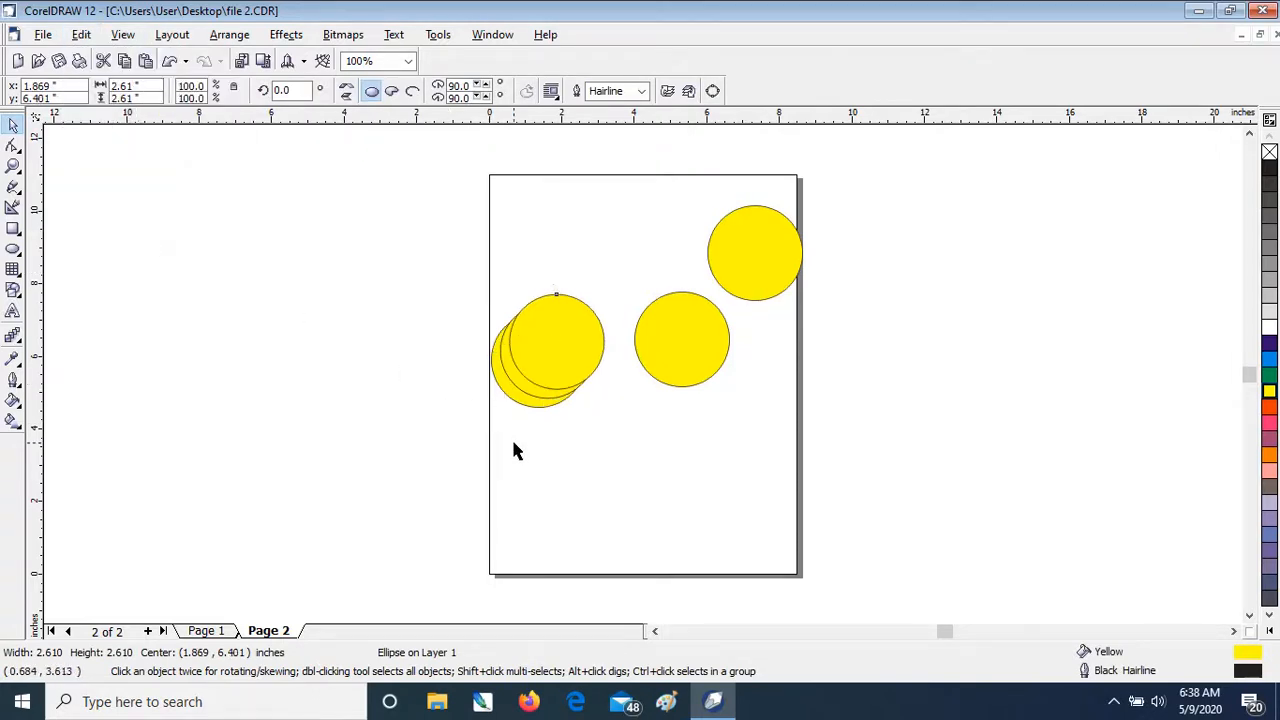
Step: Duplicate the front circle twelve more times, extending the overlapping diagonal row to a centre at about X 4.87, Y 9.40 inches
click(571, 341)
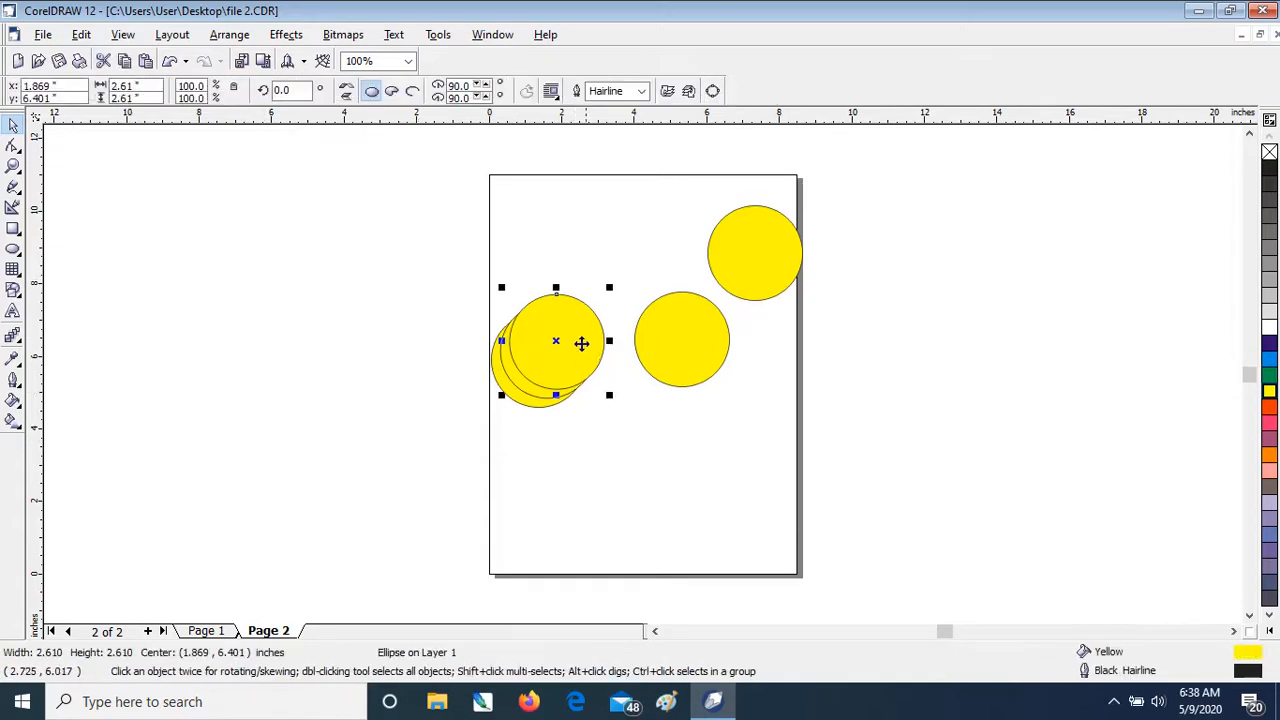
key(ctrl+d)
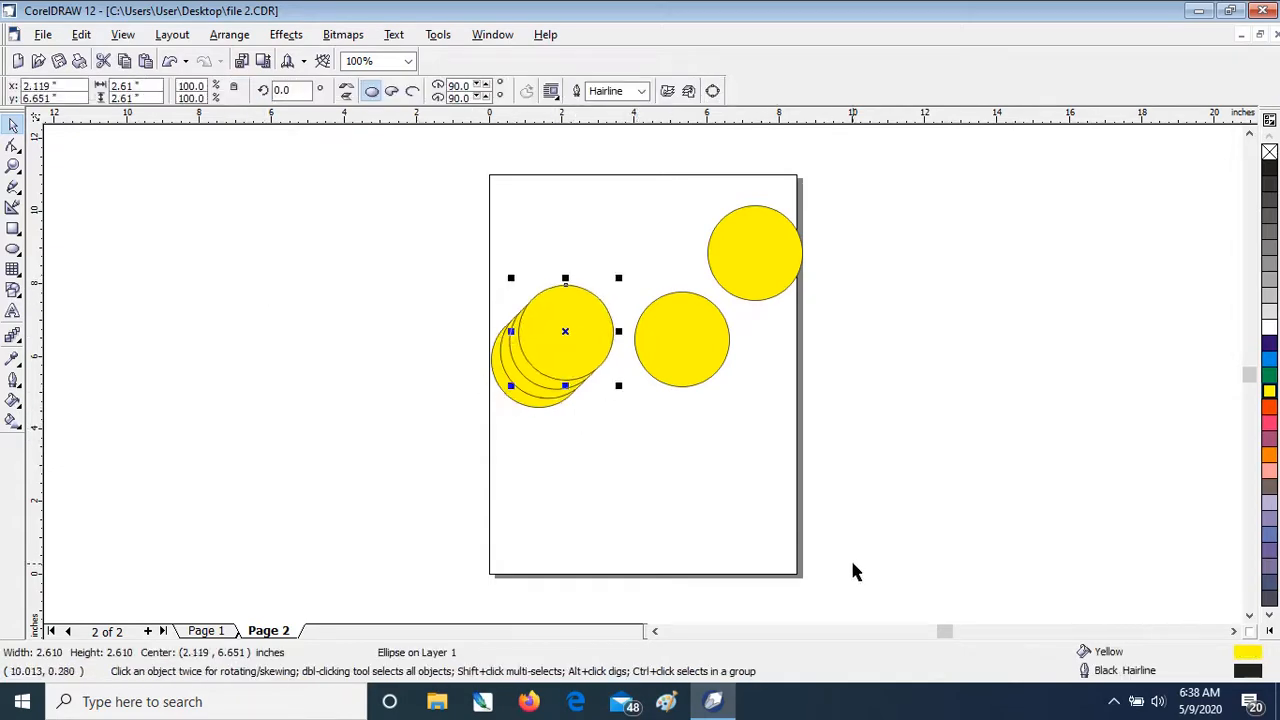
key(ctrl+d)
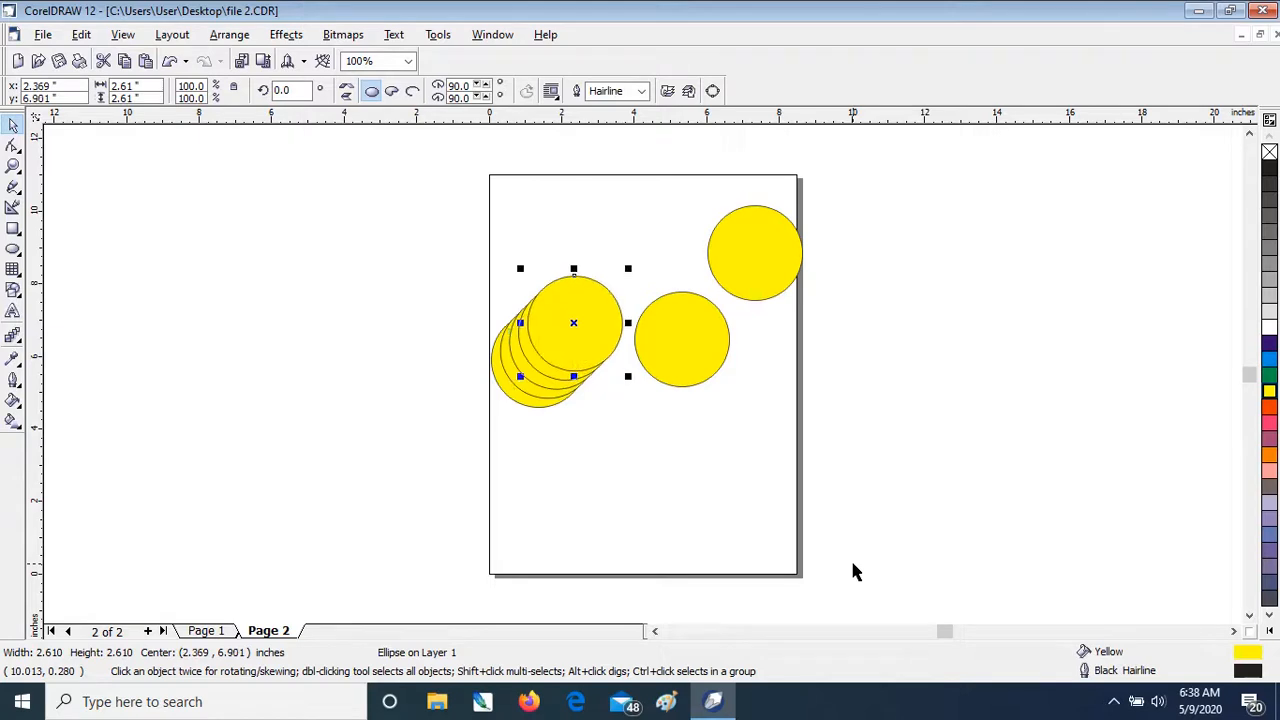
key(ctrl+d)
key(ctrl+d)
key(ctrl+d)
key(ctrl+d)
key(ctrl+d)
key(ctrl+d)
key(ctrl+d)
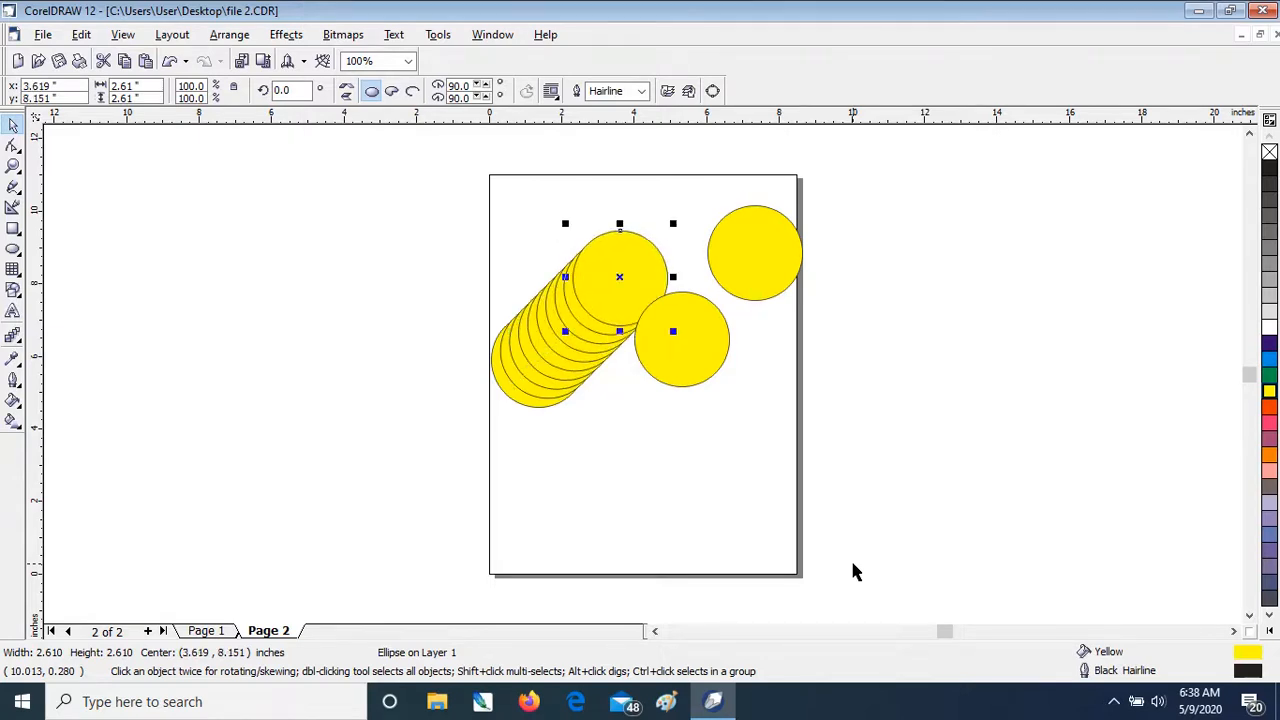
key(ctrl+d)
key(ctrl+d)
key(ctrl+d)
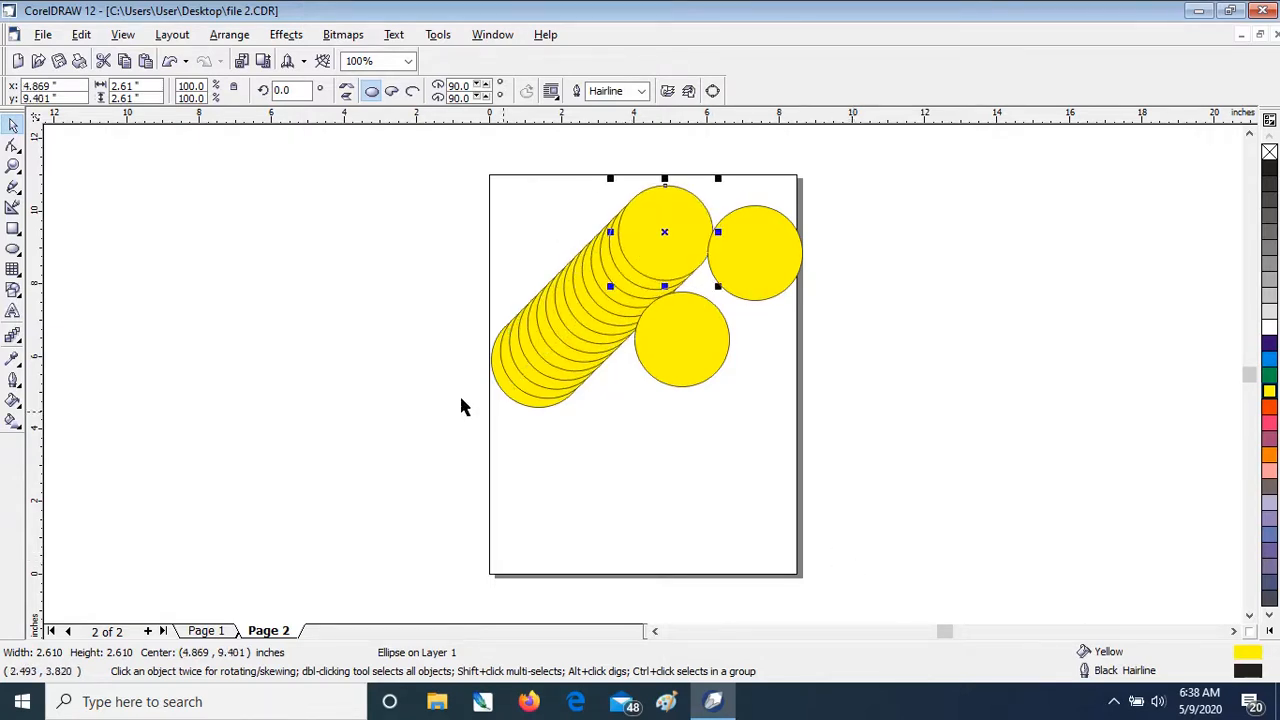
click(328, 348)
click(509, 400)
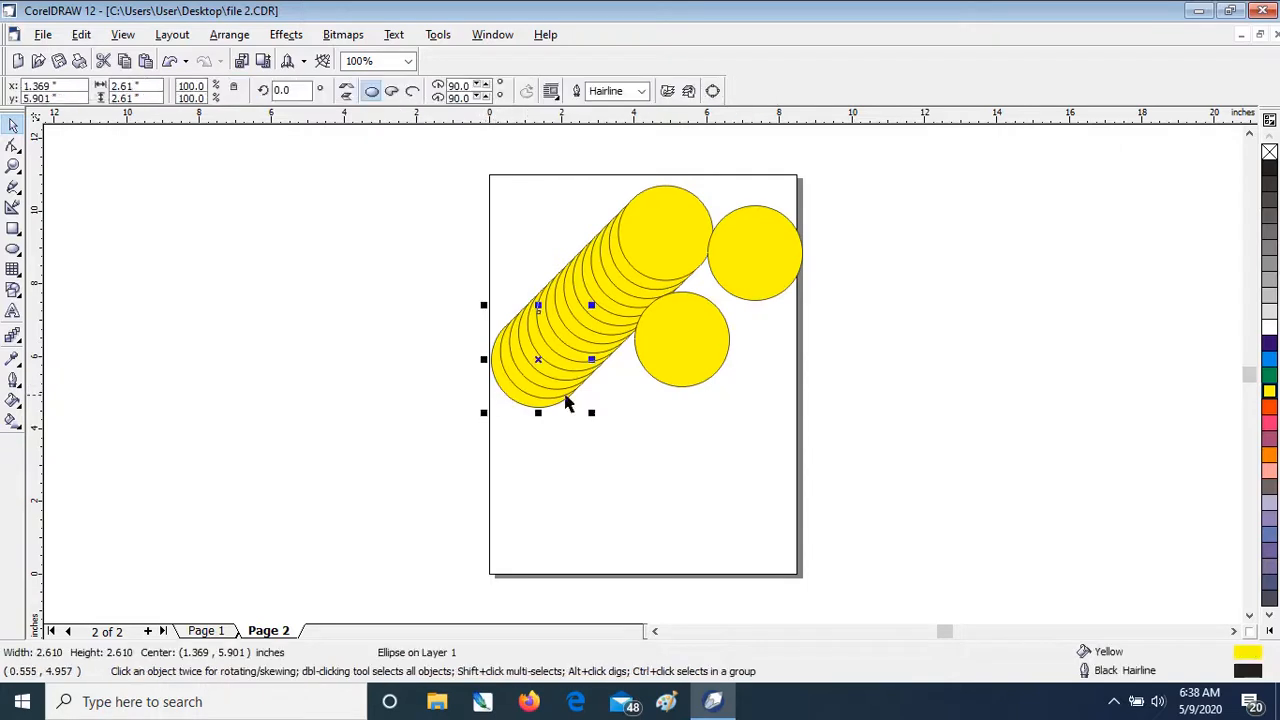
click(81, 34)
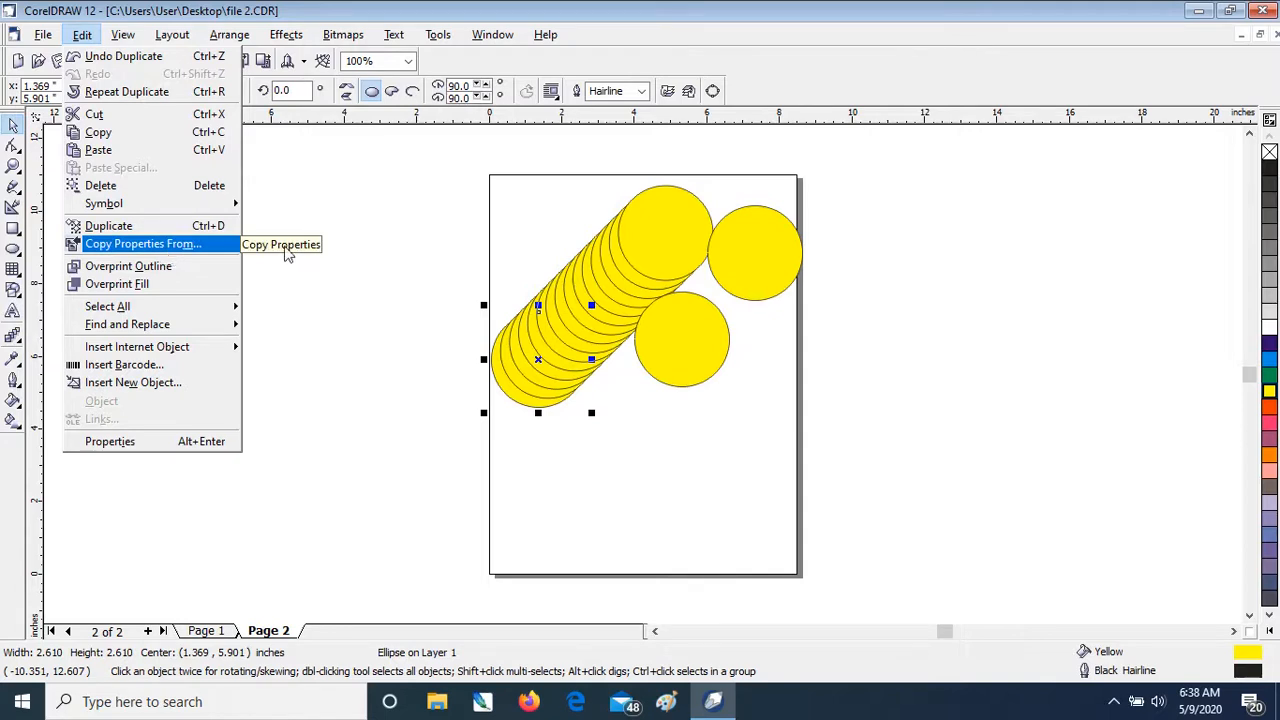
click(385, 308)
Step: Move the separate middle circle down to about X 5.97, Y 2.93 inches and fill it with Orange
drag(680, 336, 676, 488)
click(1269, 455)
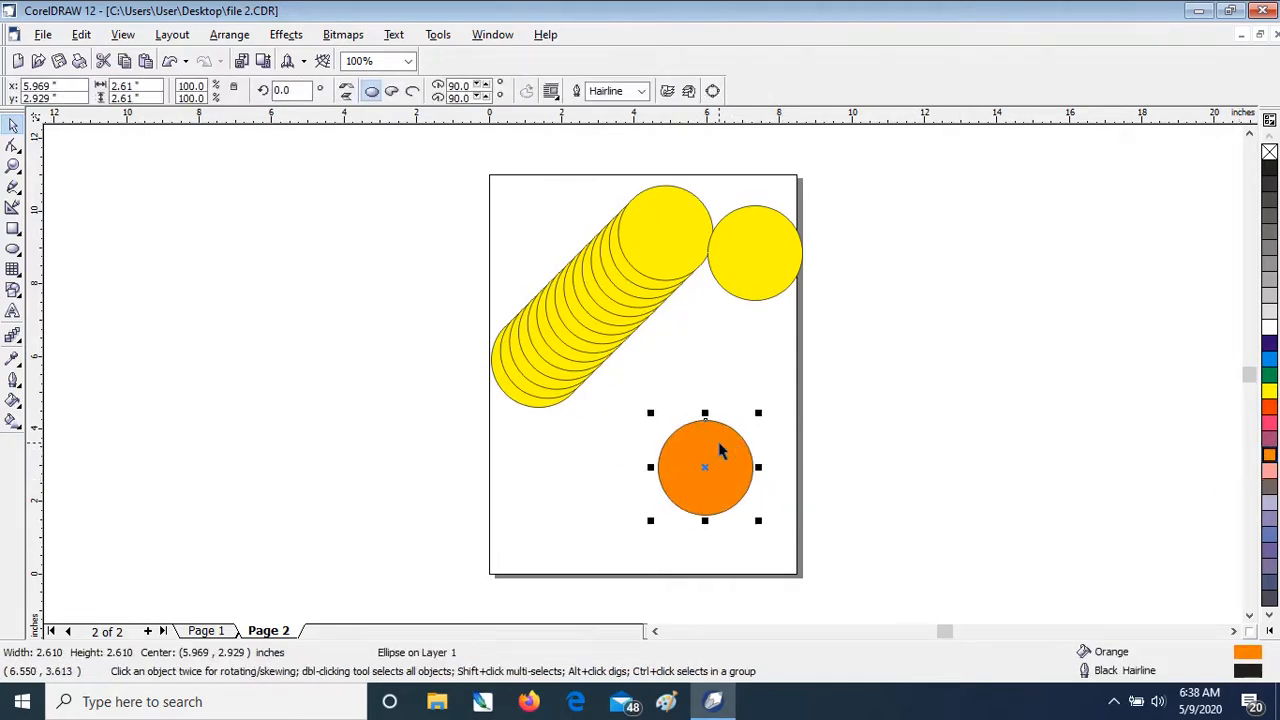
Step: Move the yellow circle at the page's right edge down to about X 7.29, Y 5.72 inches and copy the orange circle's Fill onto it
click(751, 251)
drag(751, 243, 750, 357)
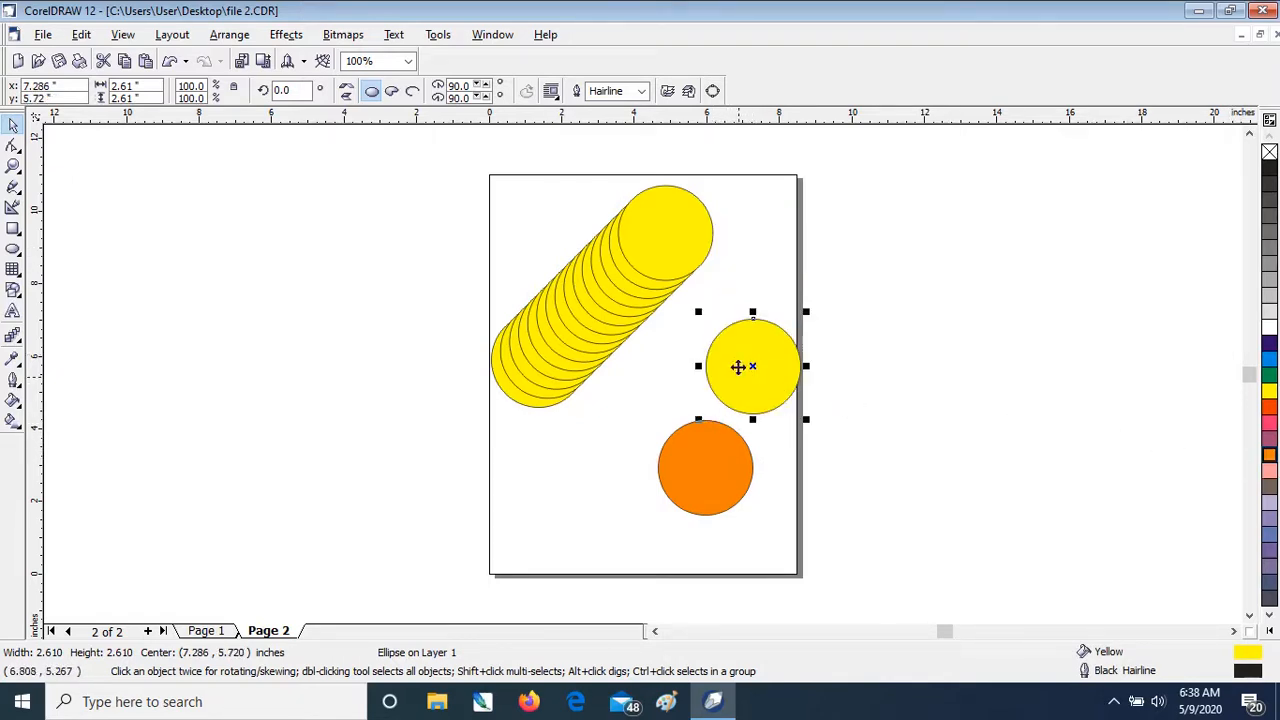
click(81, 34)
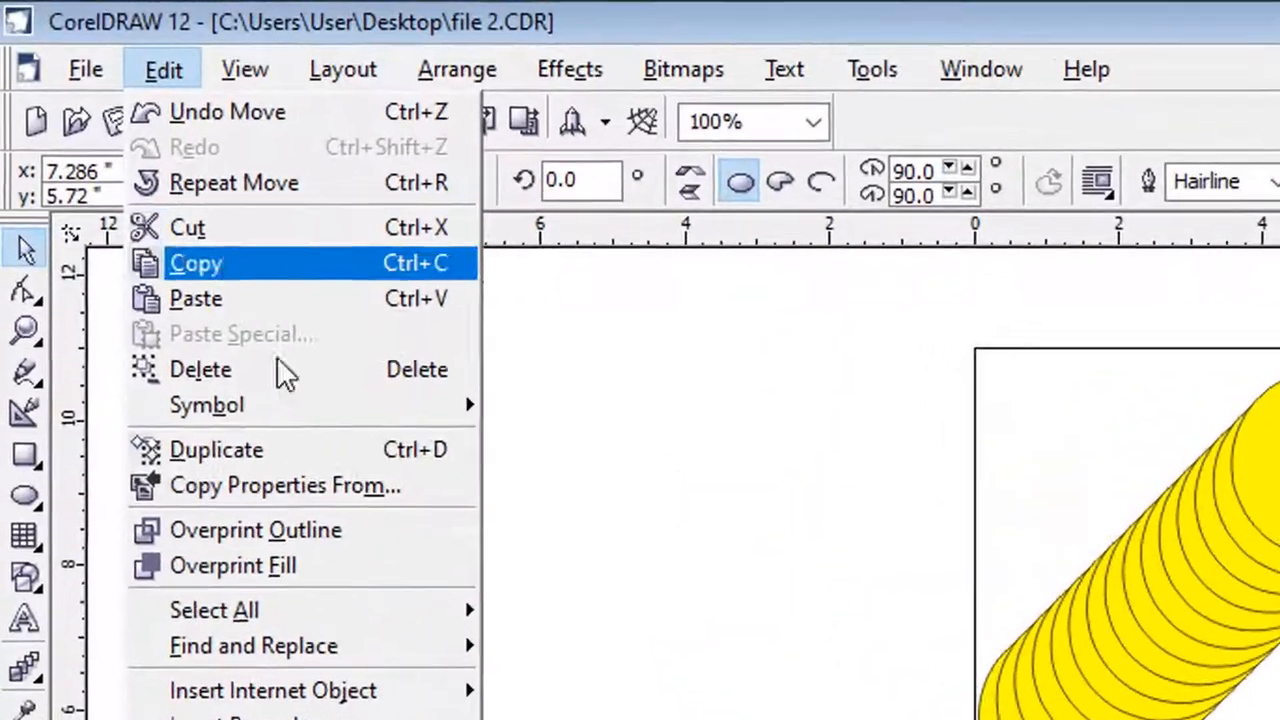
click(364, 487)
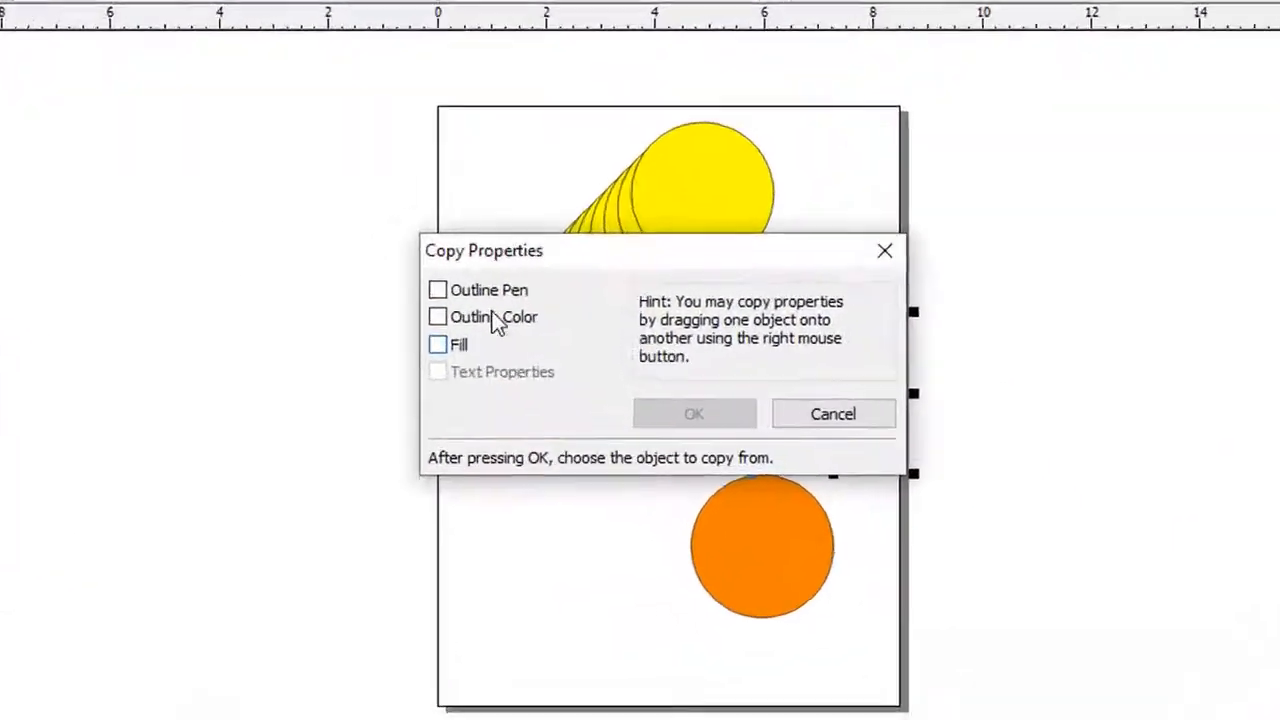
click(454, 344)
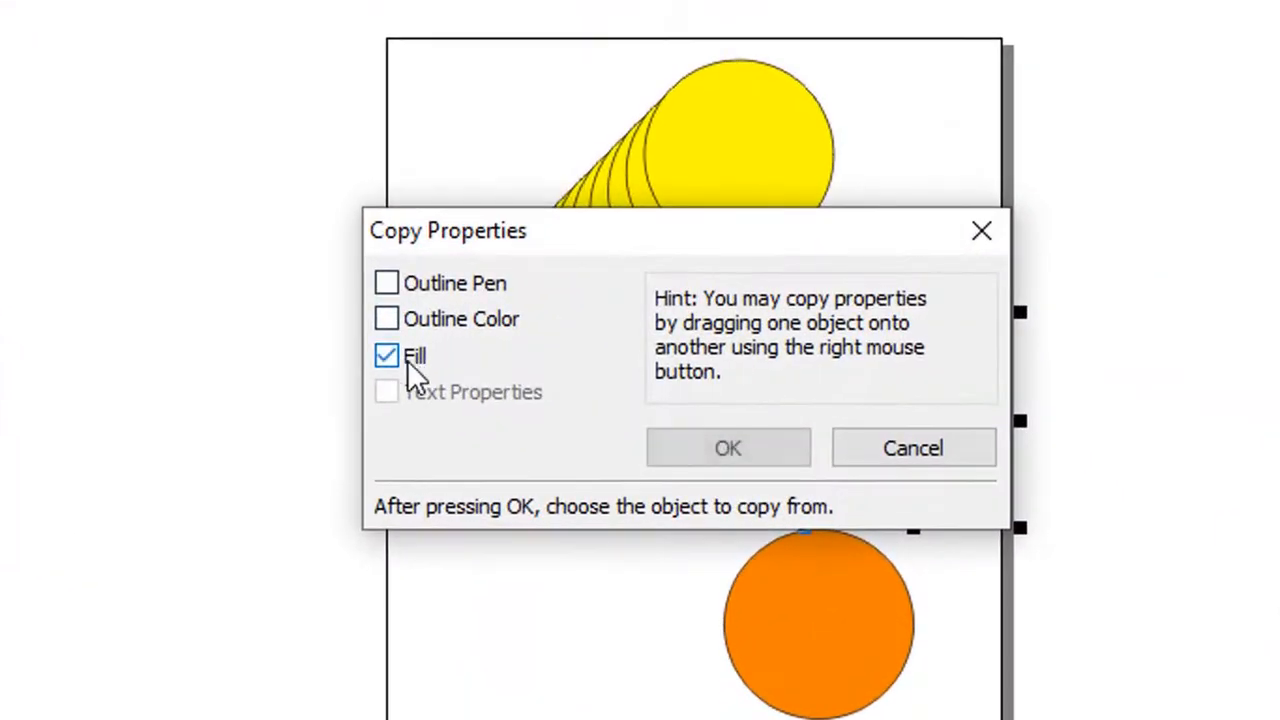
click(720, 455)
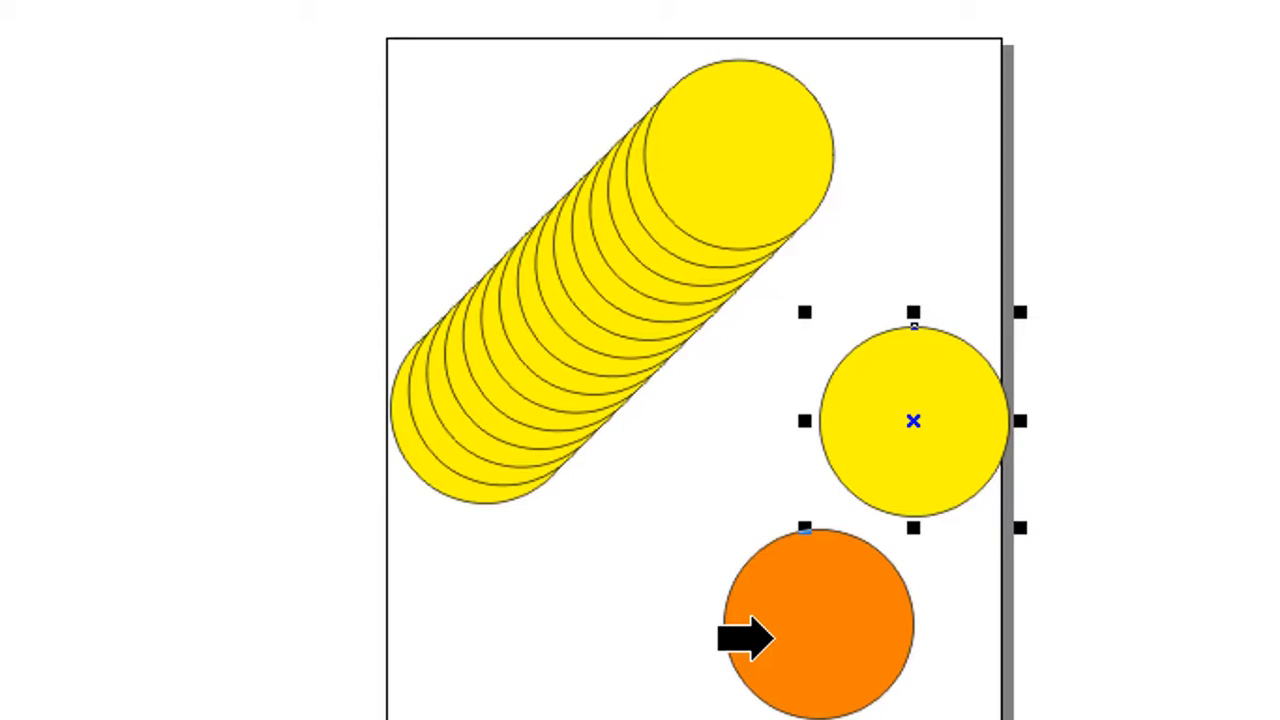
click(770, 637)
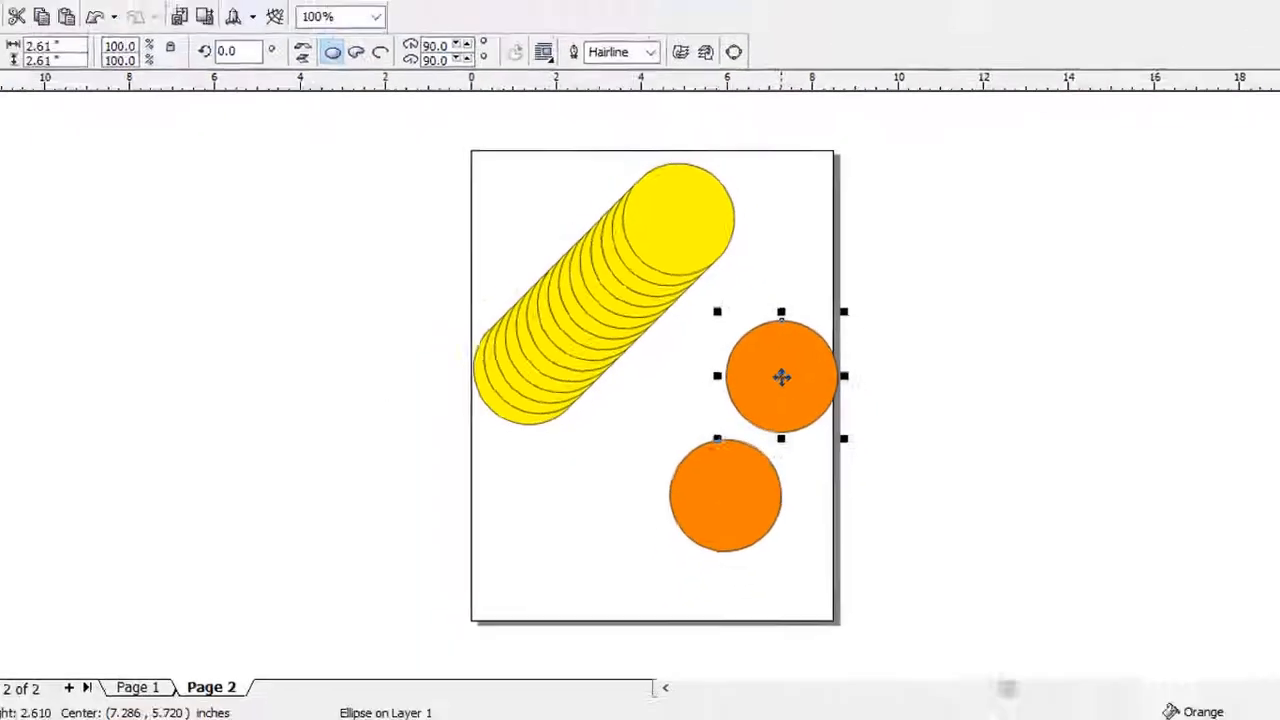
Step: Move the diagonal row's front circle to about X 2.52, Y 2.63 inches and copy the Fill from the neighbouring orange circle onto it
click(692, 197)
drag(692, 197, 586, 466)
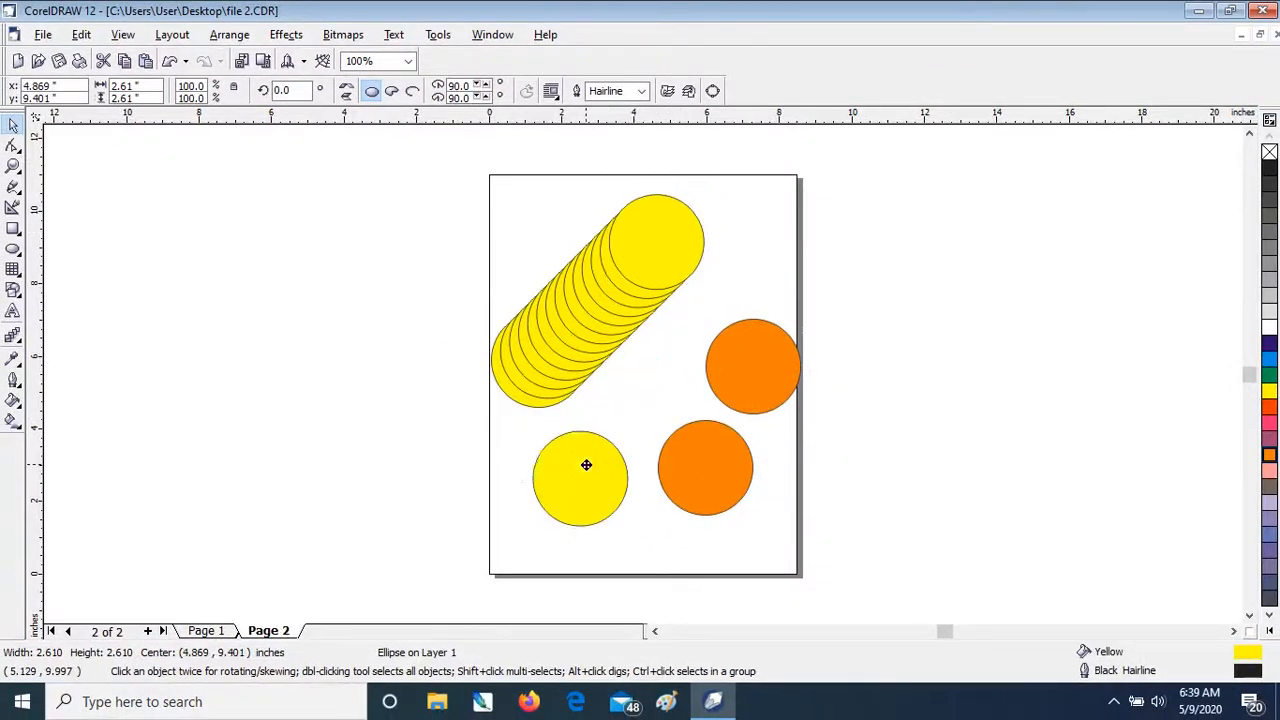
click(81, 35)
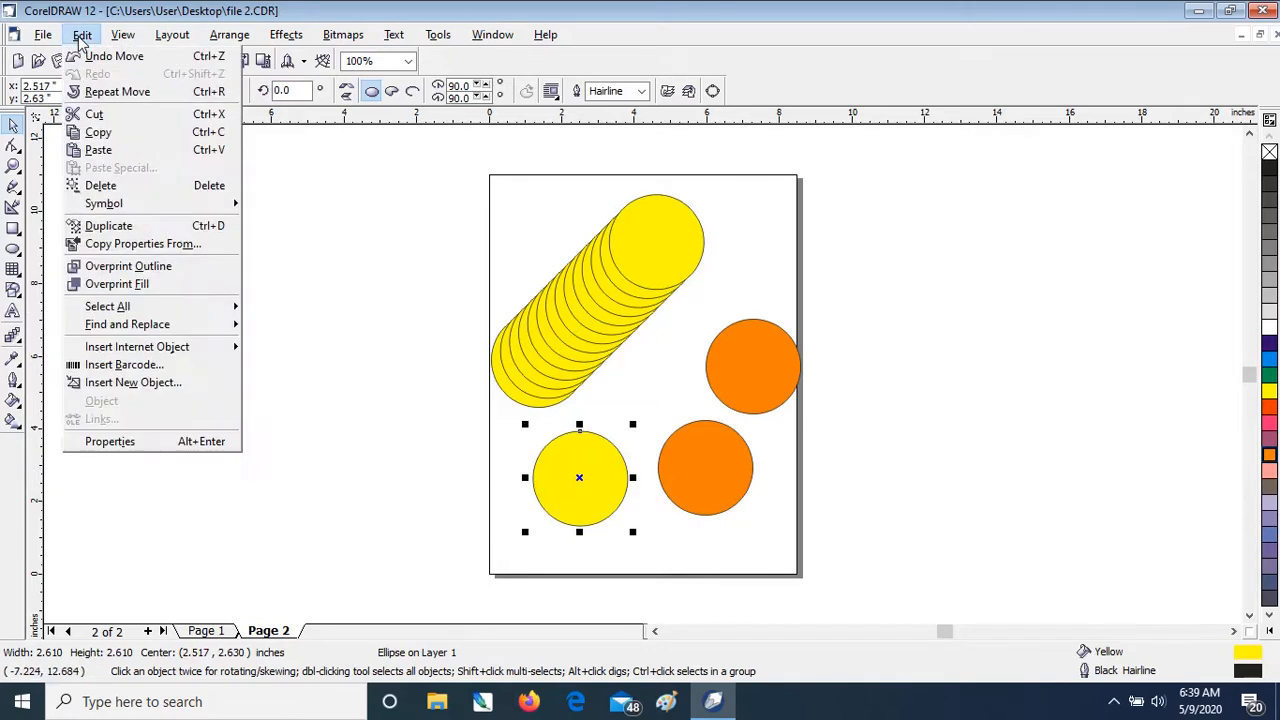
click(130, 244)
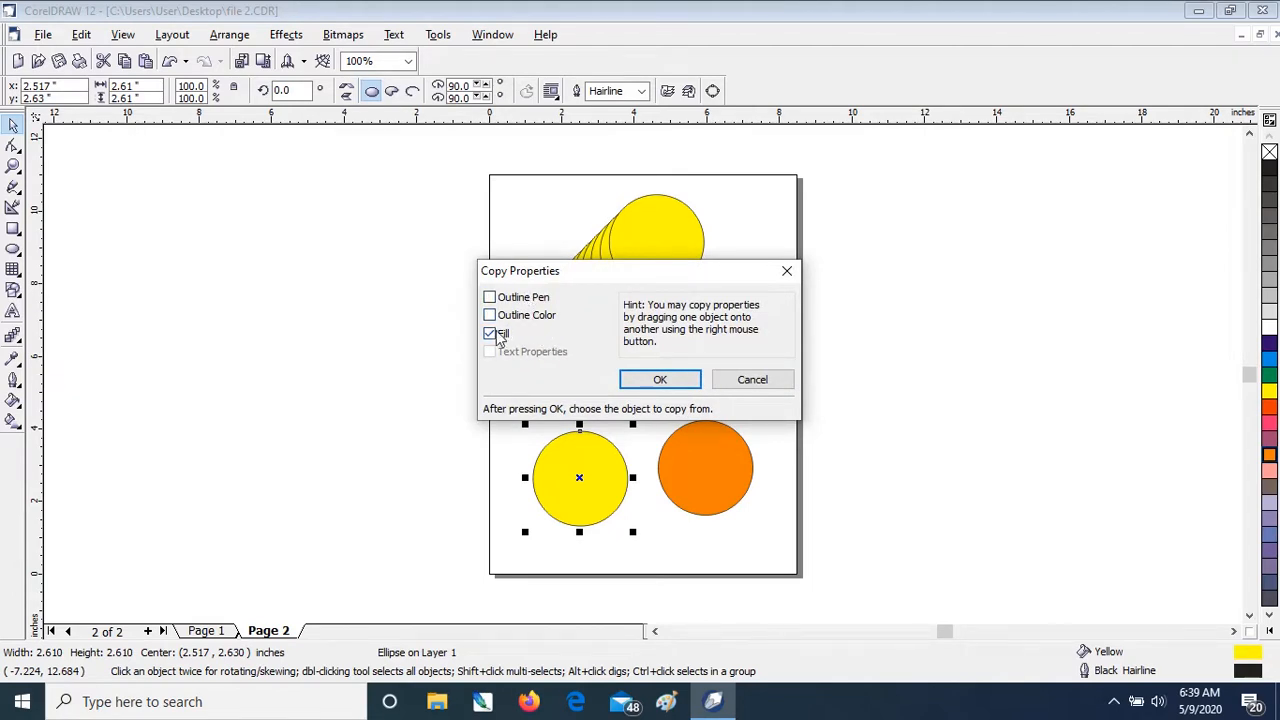
click(660, 379)
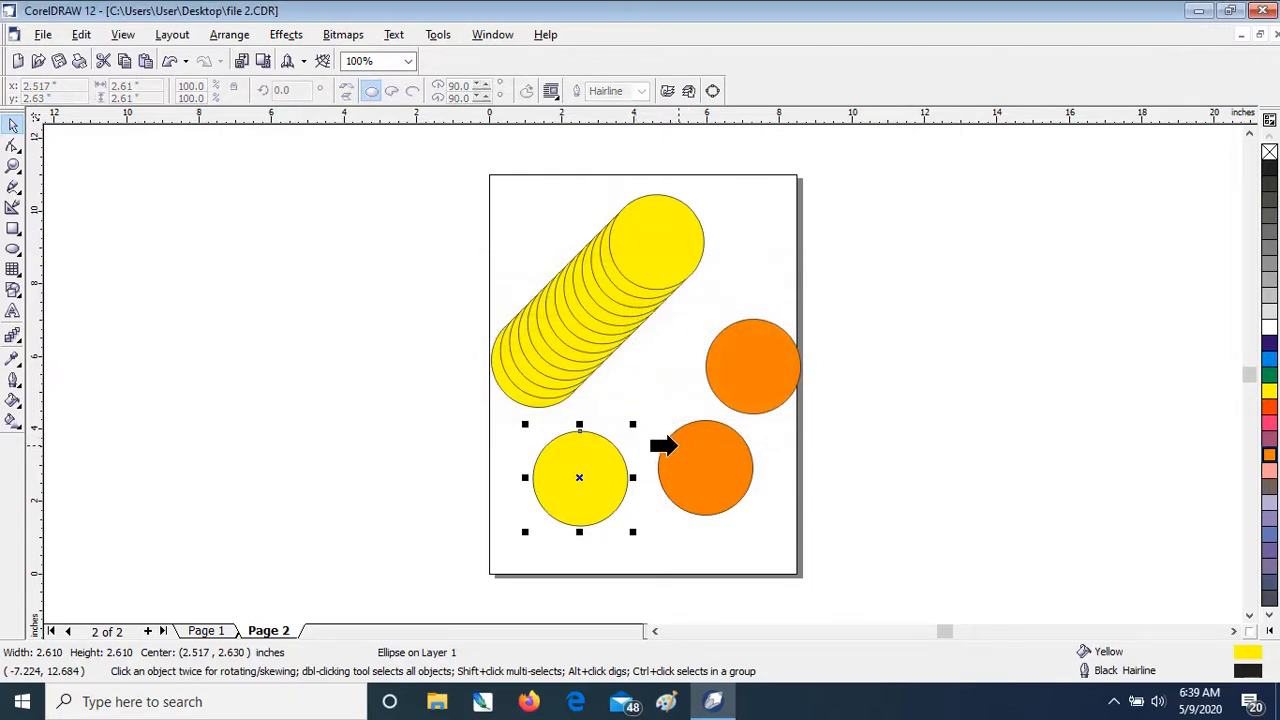
click(676, 446)
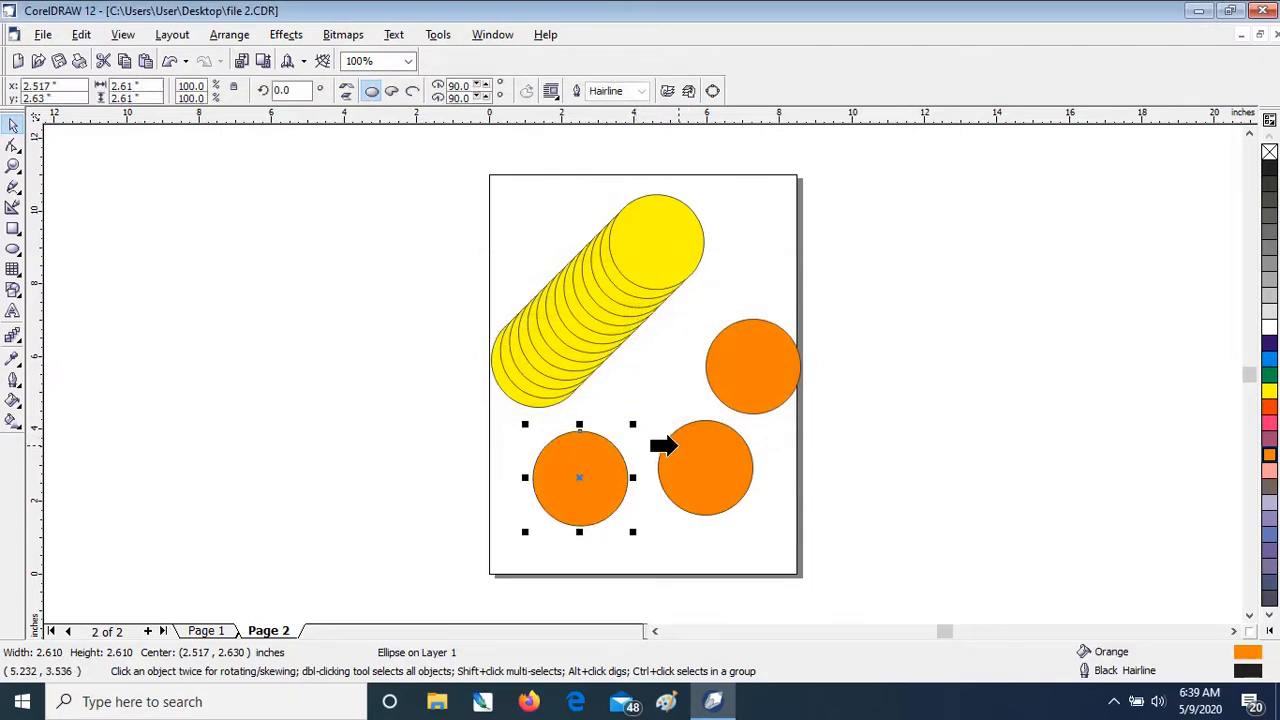
Step: Select all objects on the page with the Select All command
click(81, 35)
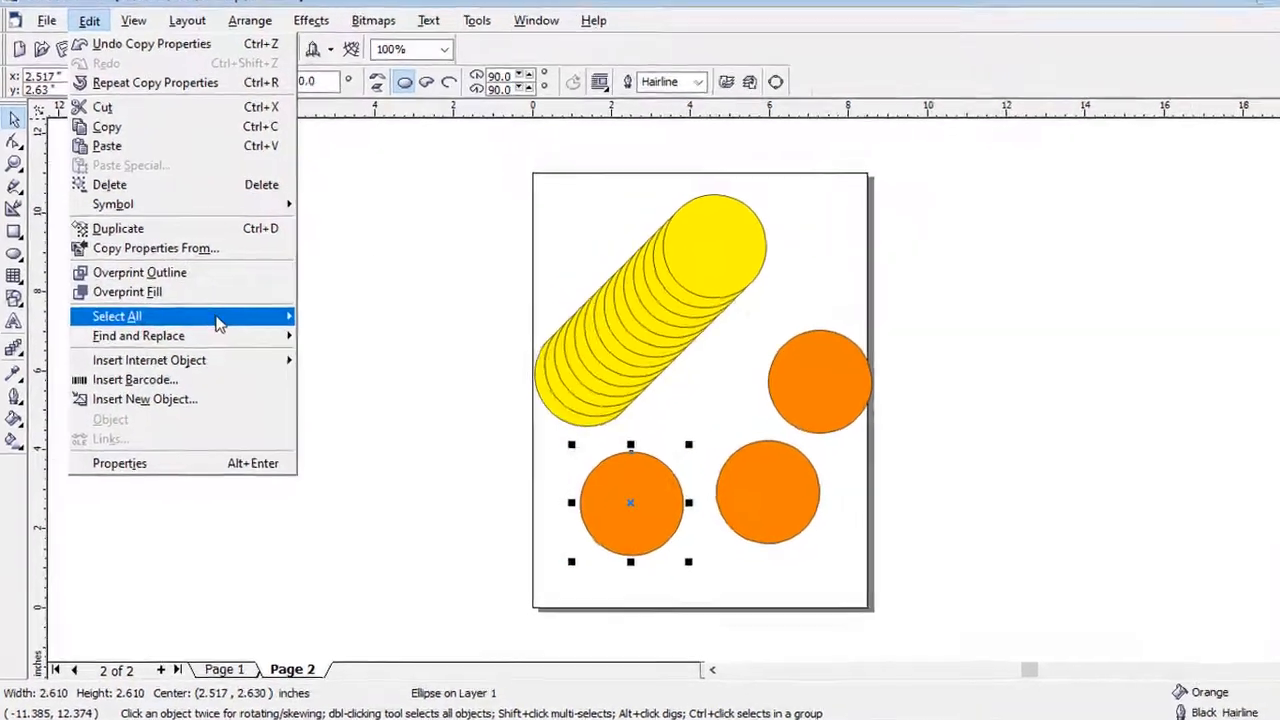
mouse_move(219, 323)
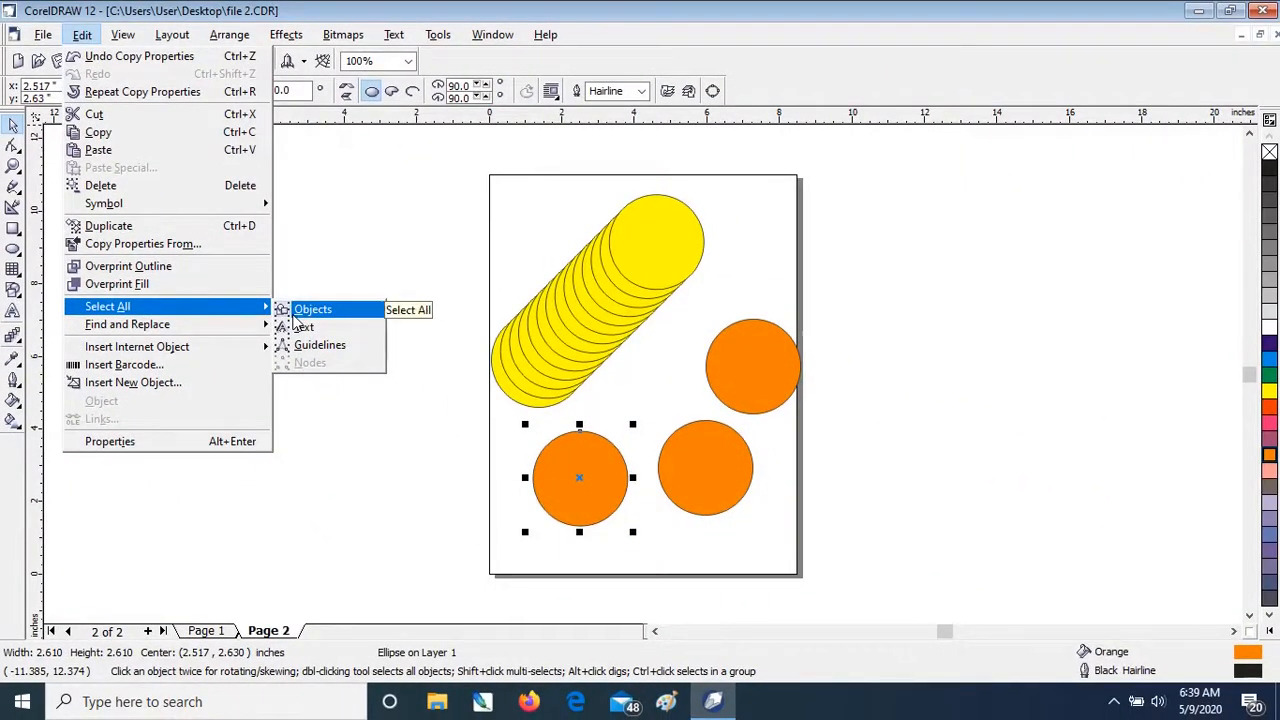
click(296, 313)
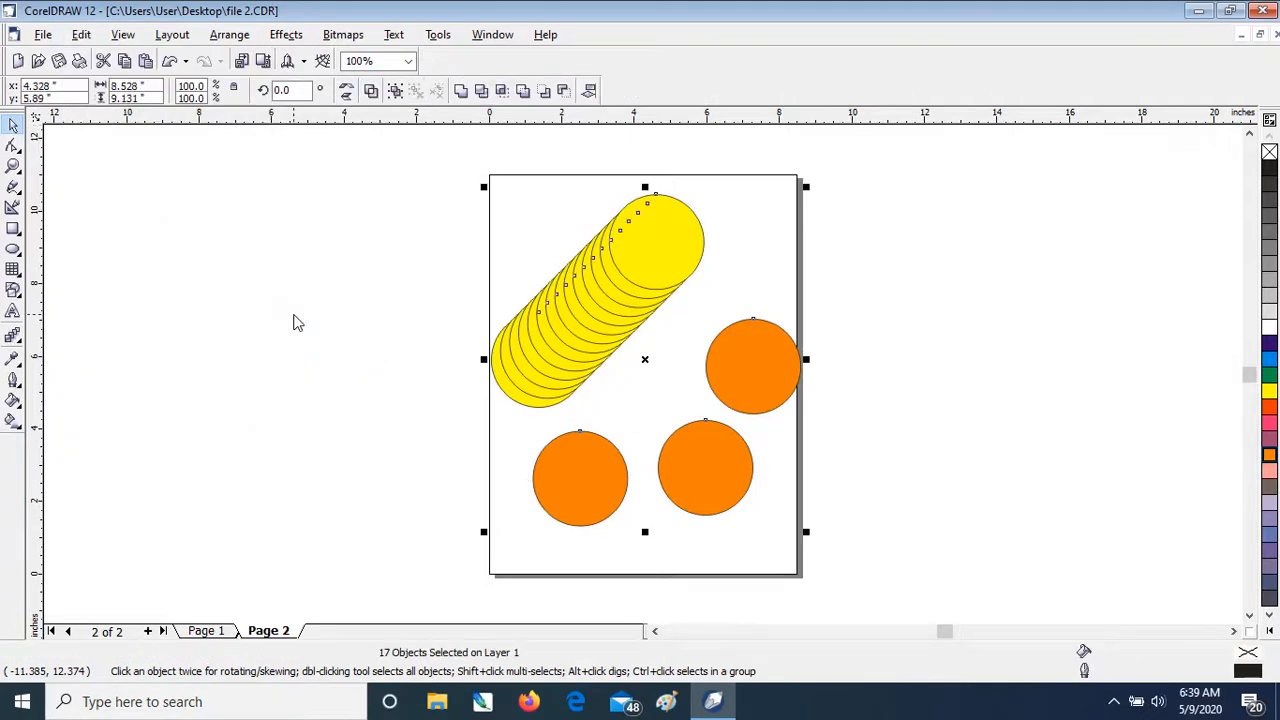
click(82, 34)
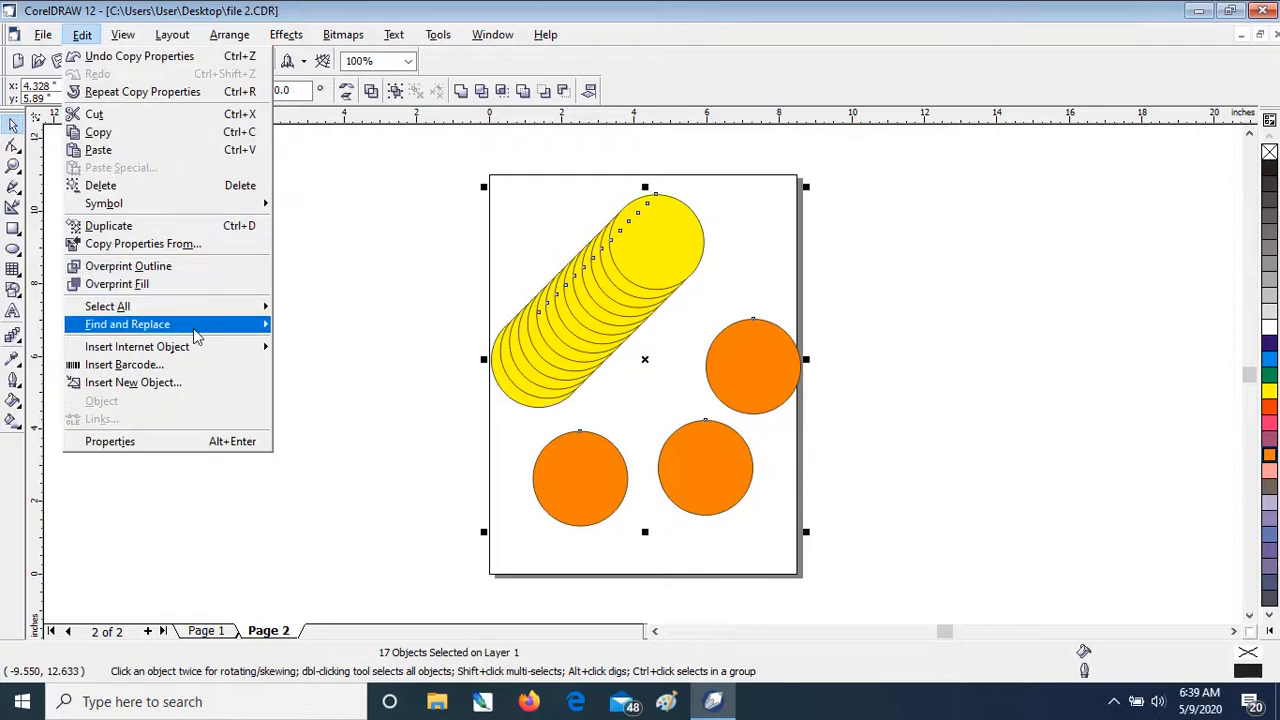
mouse_move(197, 330)
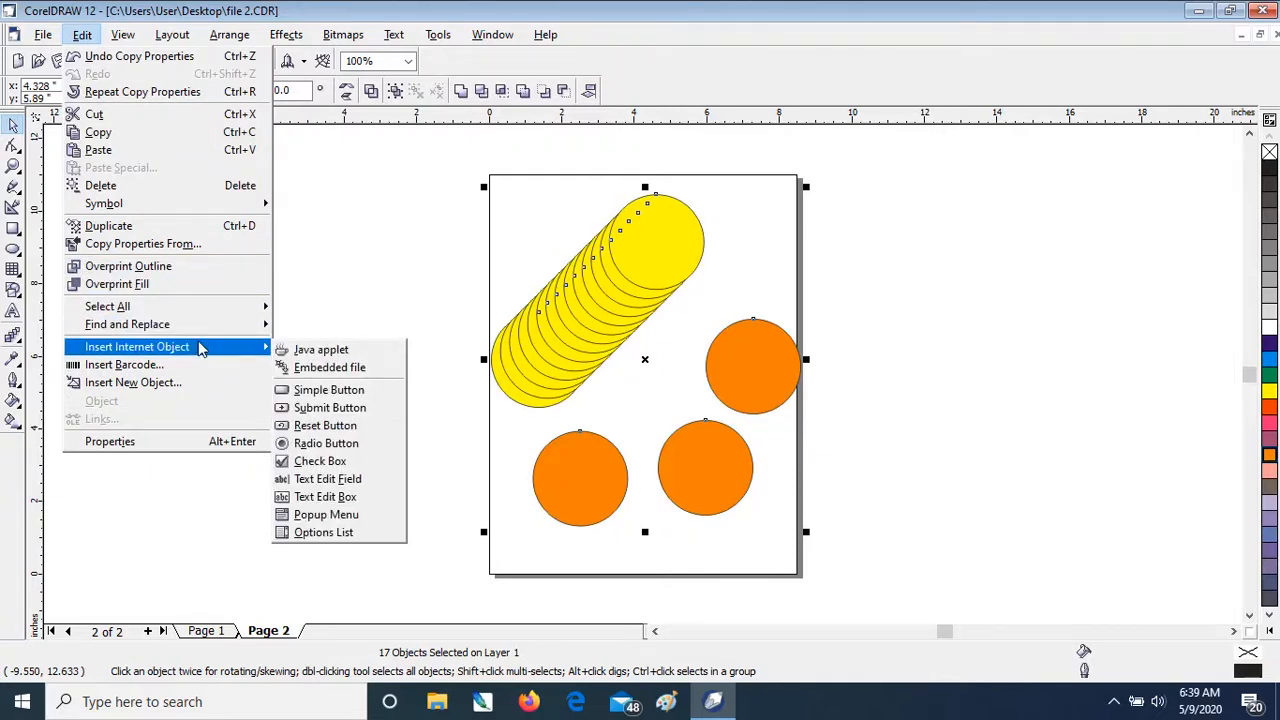
click(386, 267)
click(348, 424)
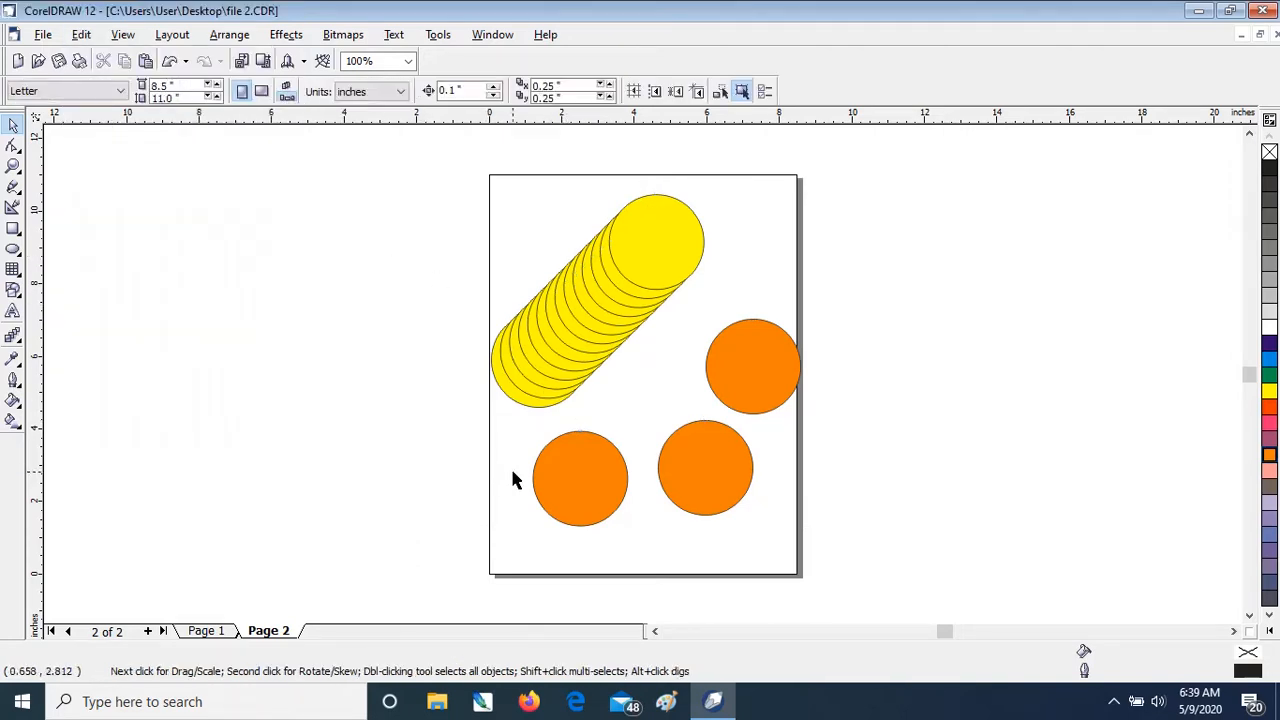
click(80, 36)
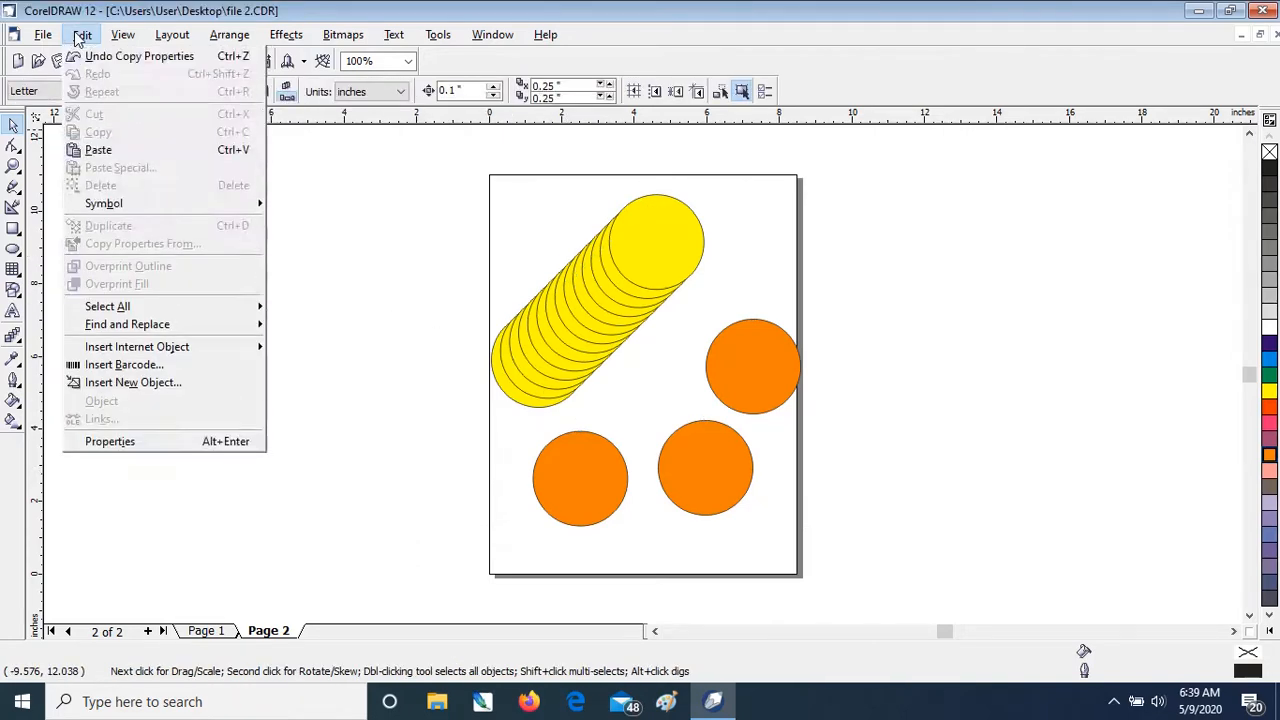
mouse_move(182, 304)
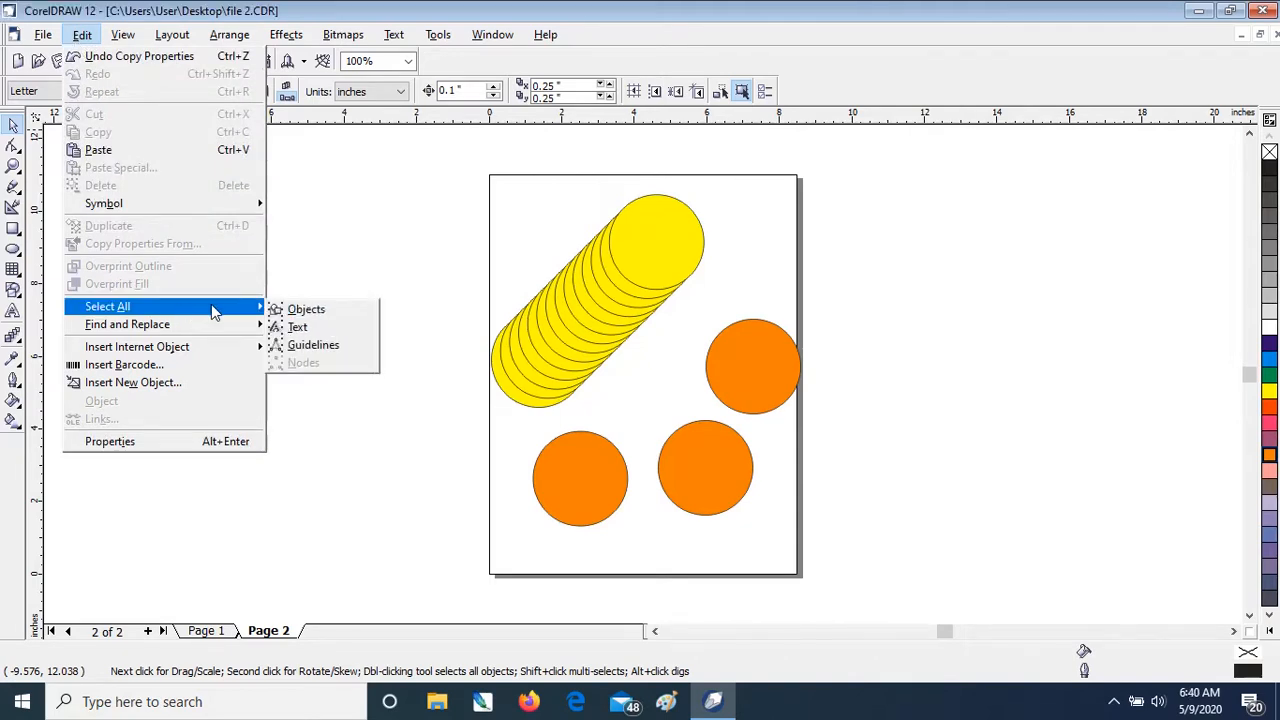
click(410, 420)
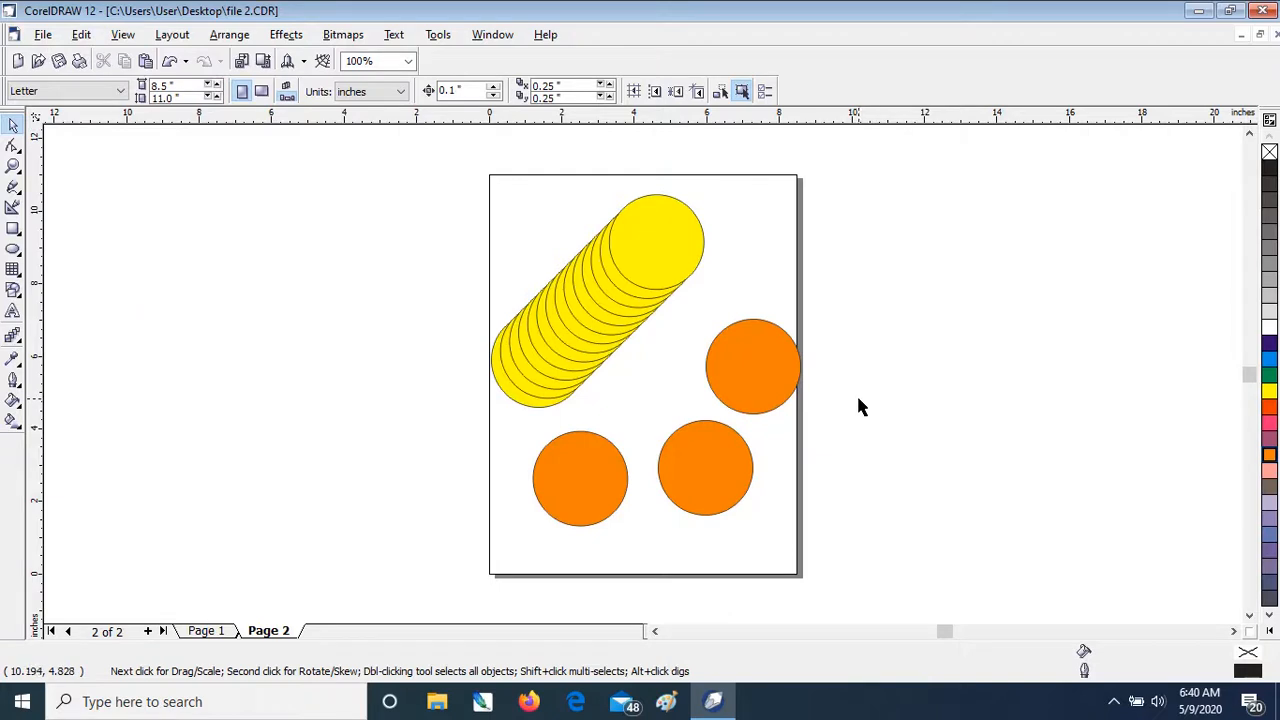
Step: Set the default artistic text font to Albertus and add the text "corel" at about X 0.99, Y 9.66 inches
click(12, 314)
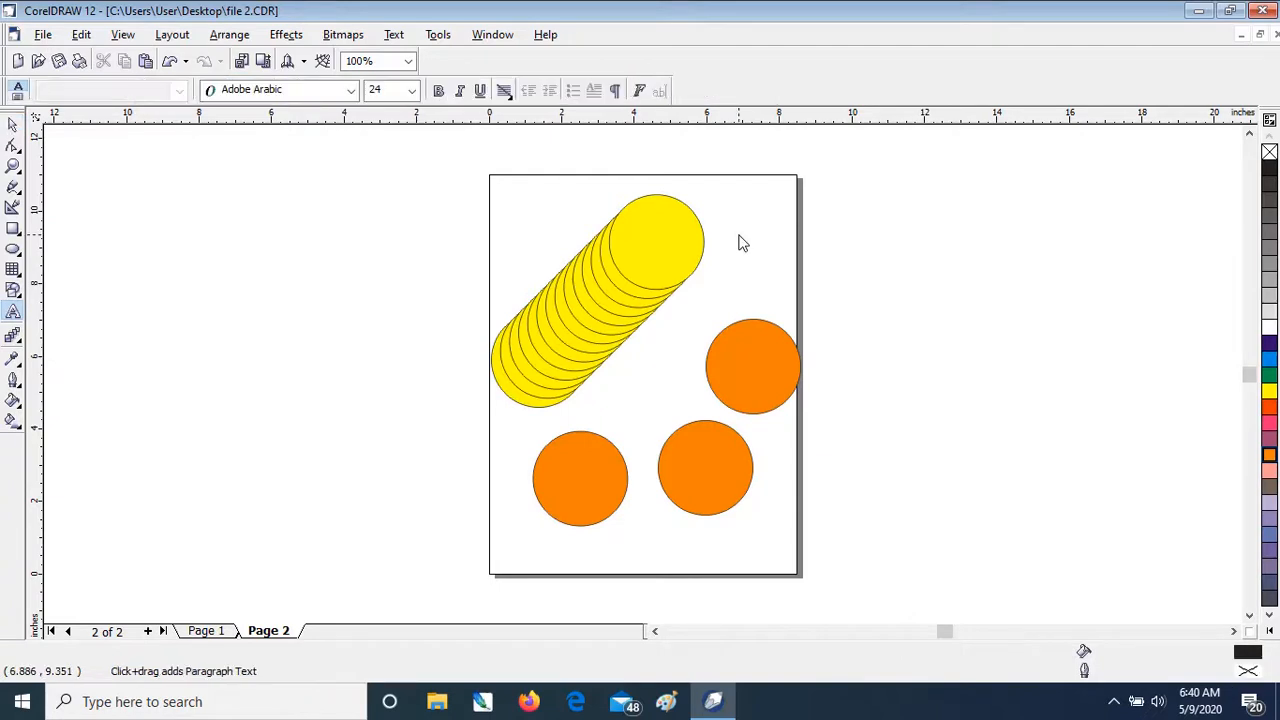
click(351, 90)
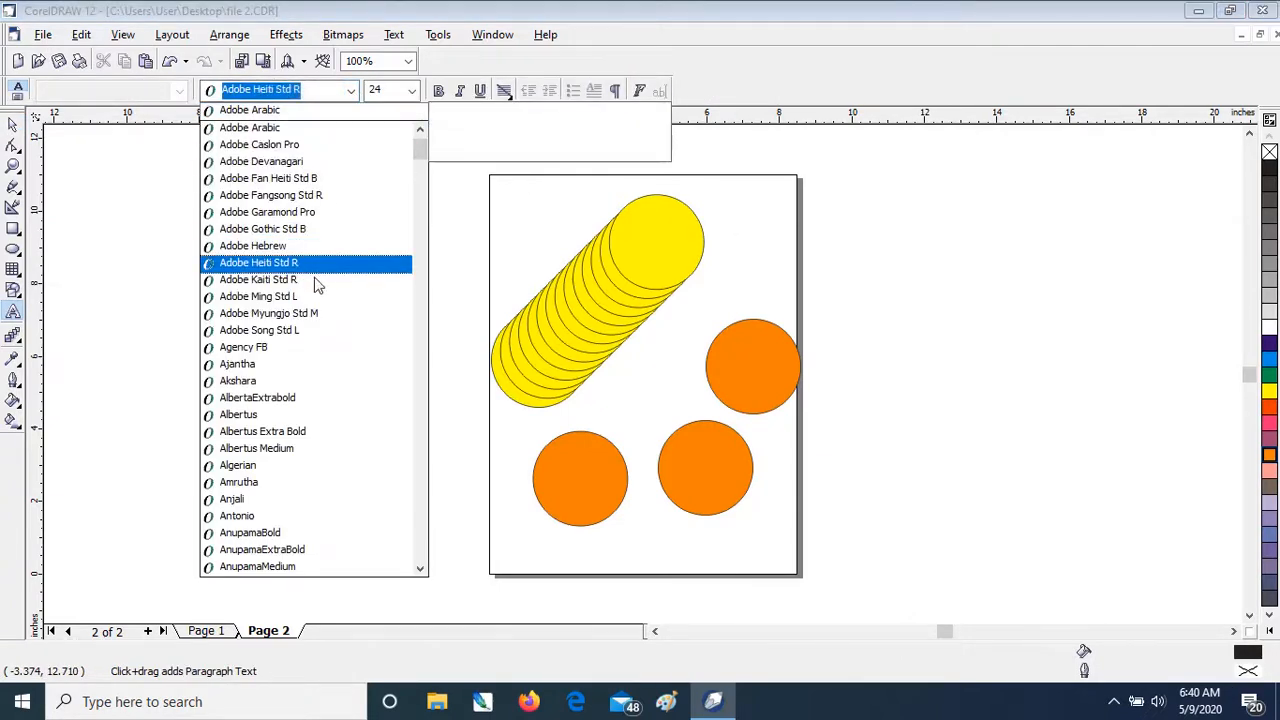
click(270, 418)
click(590, 430)
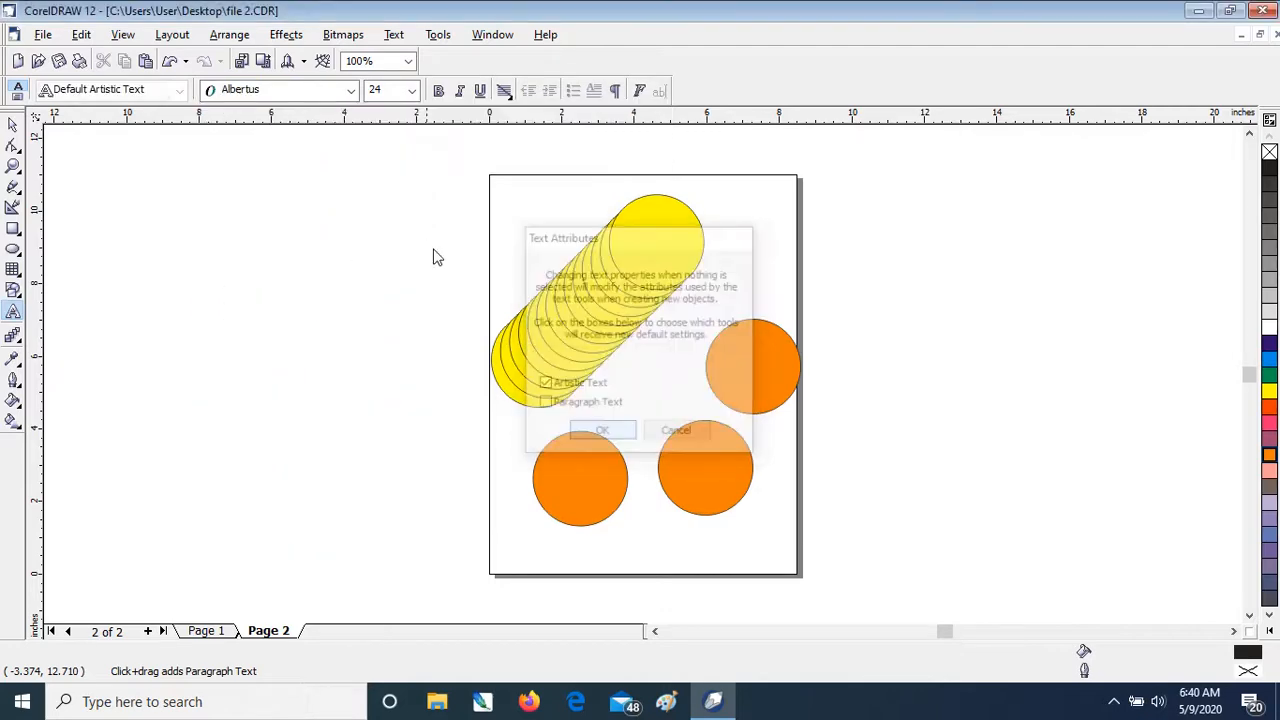
click(525, 223)
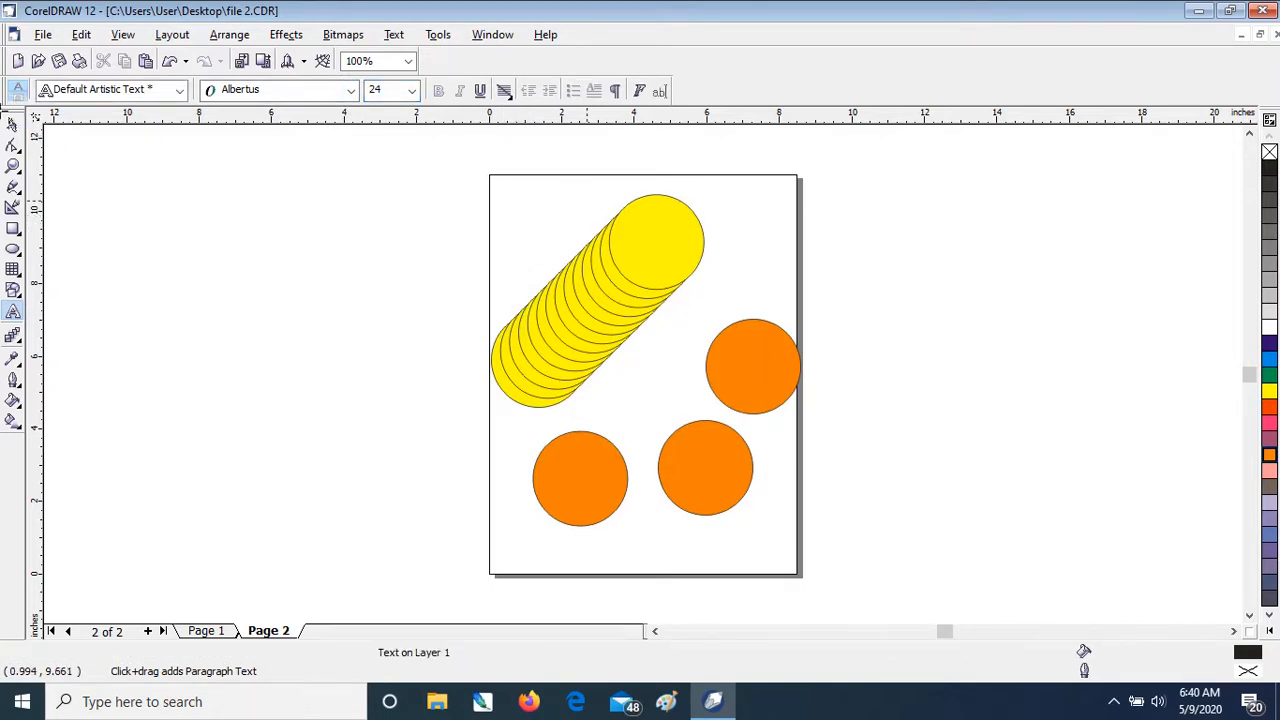
text(corel)
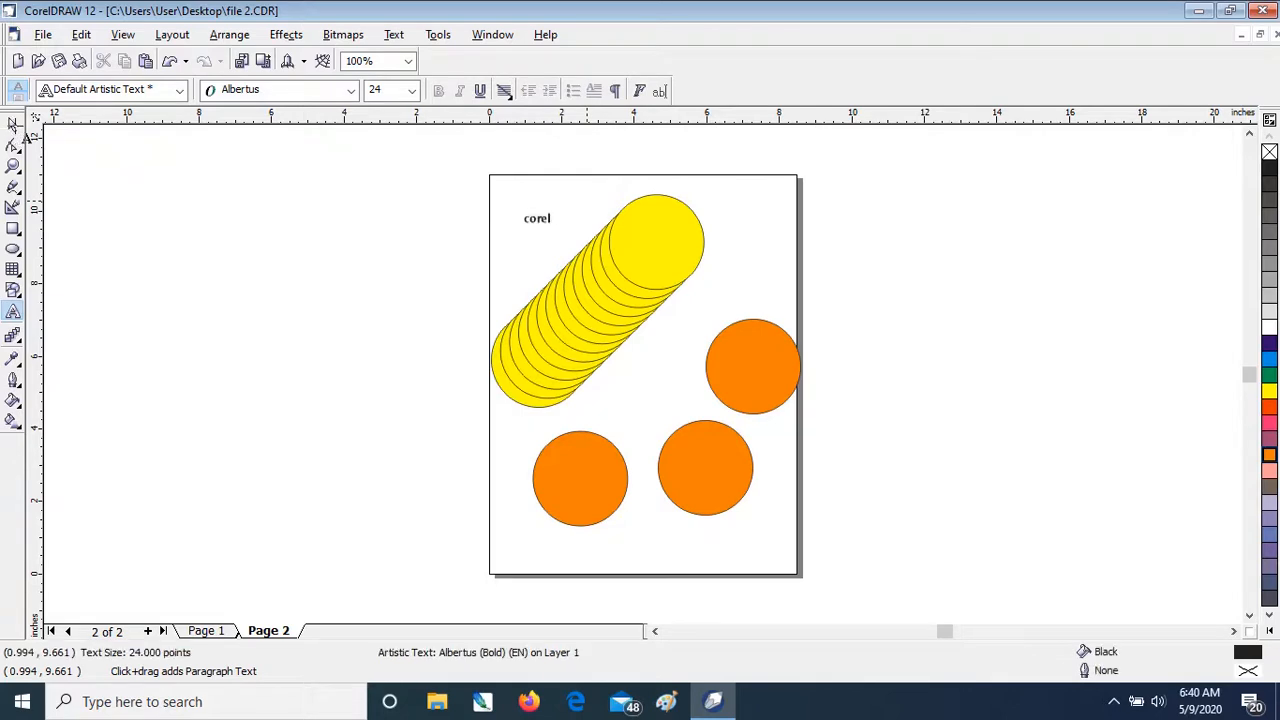
Step: Enlarge the "corel" text to about 50.4 pt and place duplicates at about X 6.42, Y 8.04 and X 3.14, Y 4.32 inches
click(14, 123)
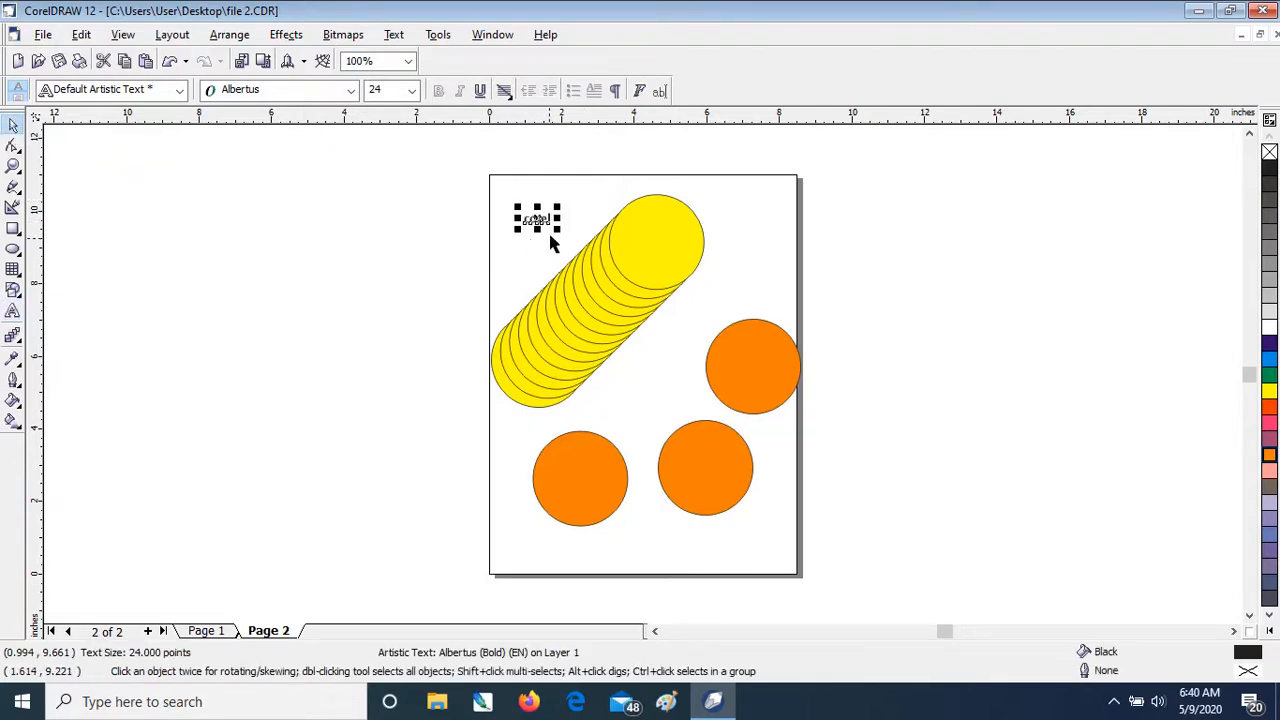
drag(558, 228, 750, 274)
drag(557, 205, 650, 413)
click(498, 206)
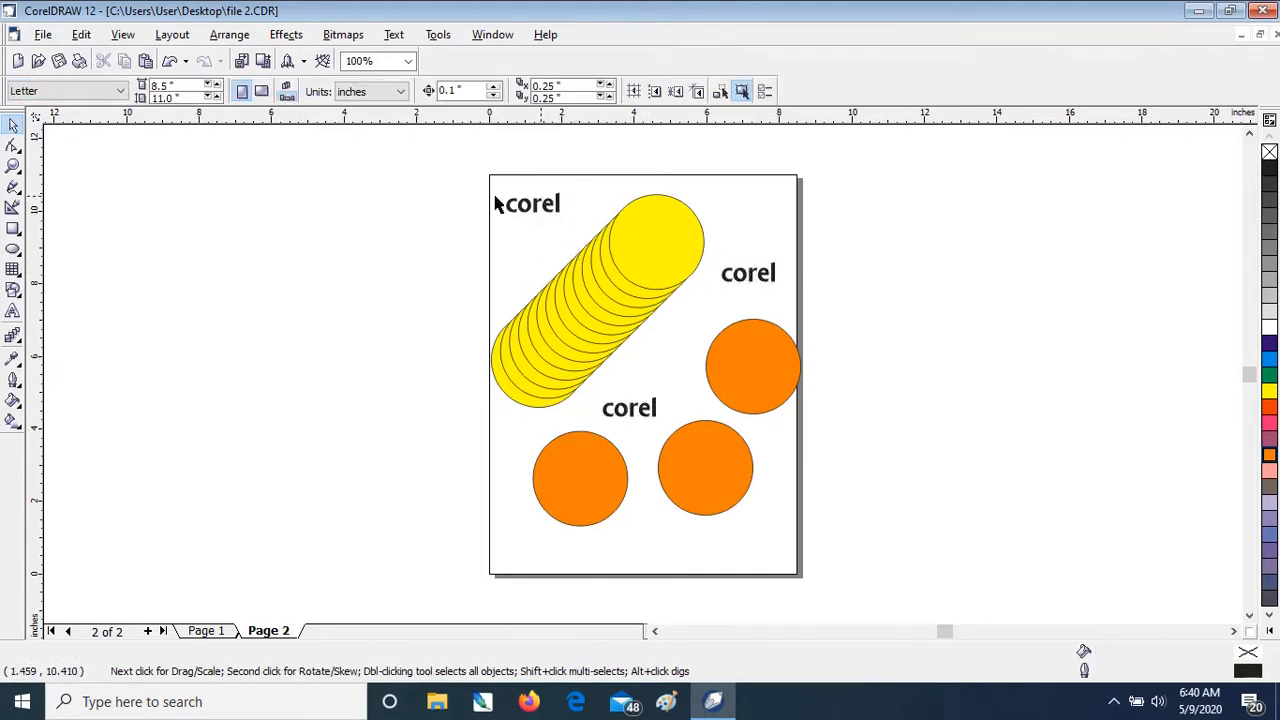
Step: Select every object on the page, circles and text alike, with Select All and clear the selection
click(88, 35)
mouse_move(156, 310)
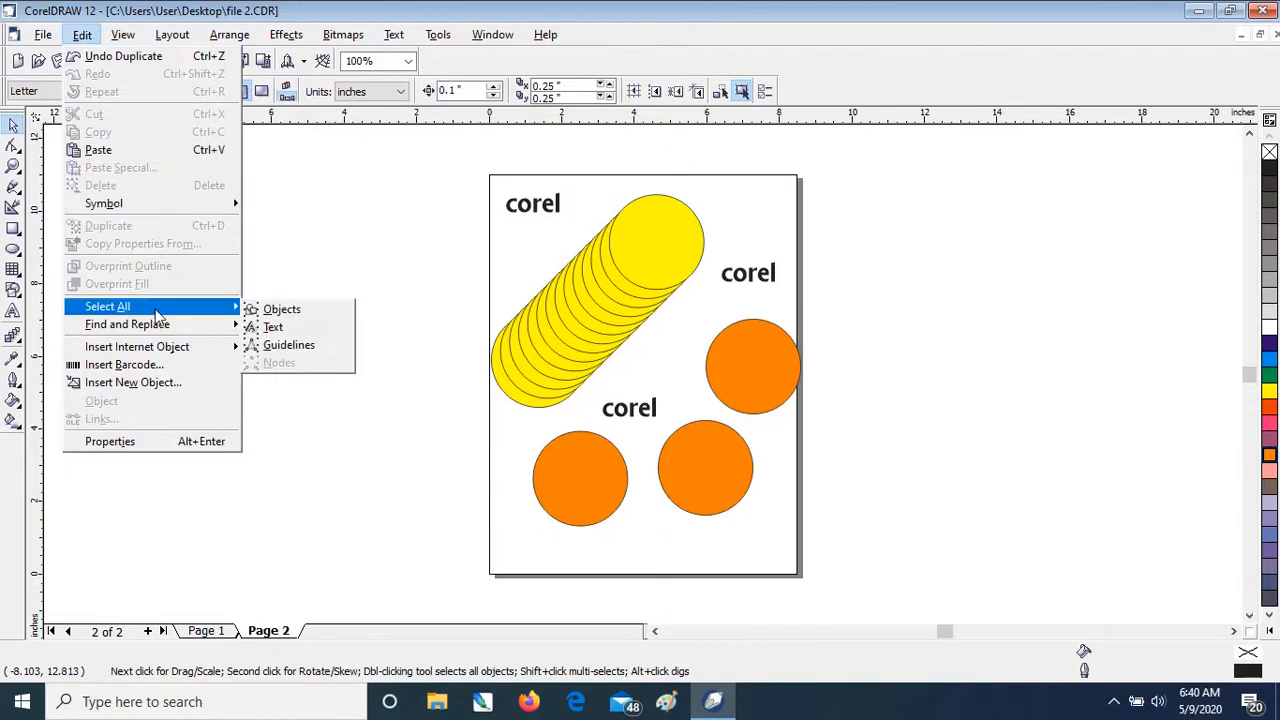
click(285, 312)
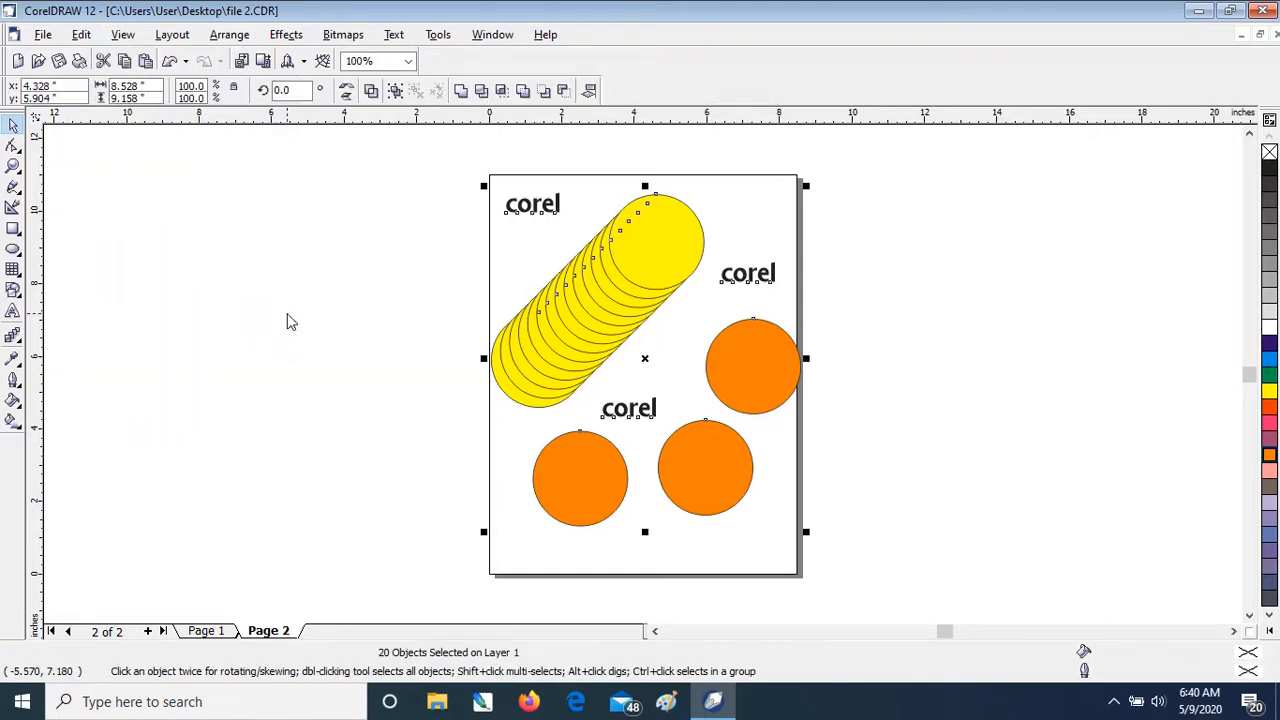
click(351, 248)
Step: Select only the text objects with Select All, move them off the page past its right edge, and undo the move
click(81, 34)
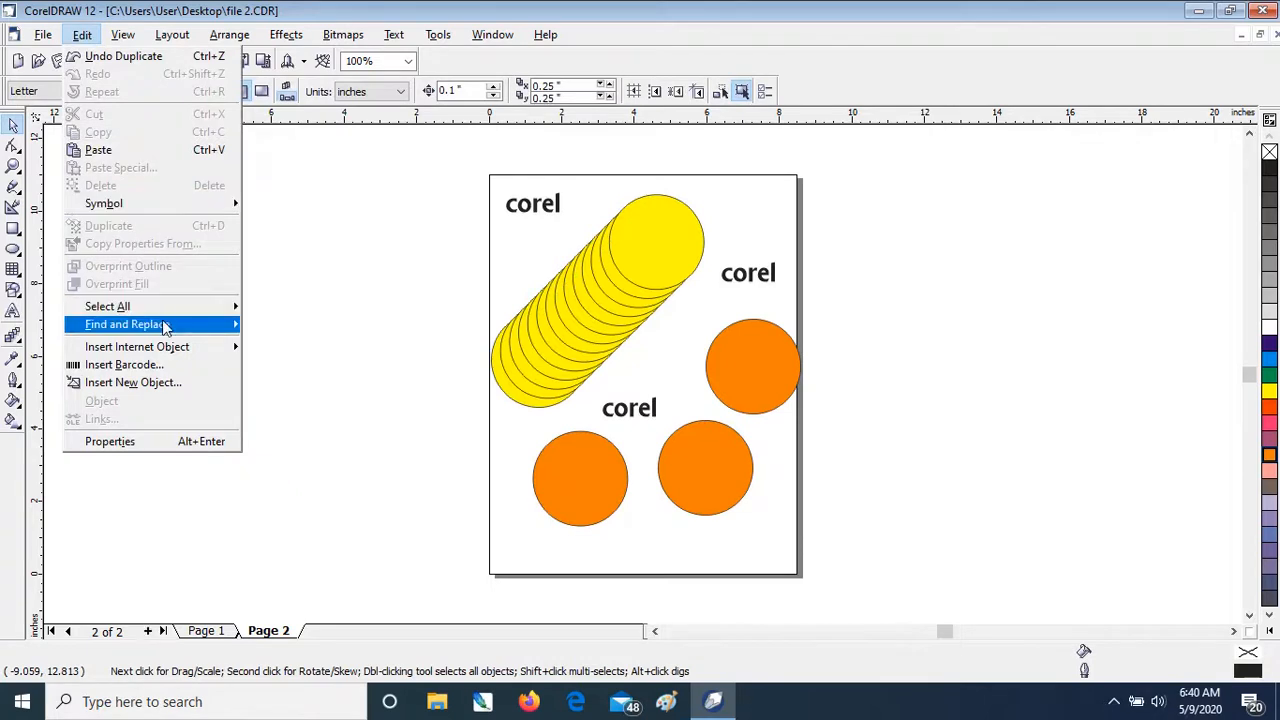
click(288, 328)
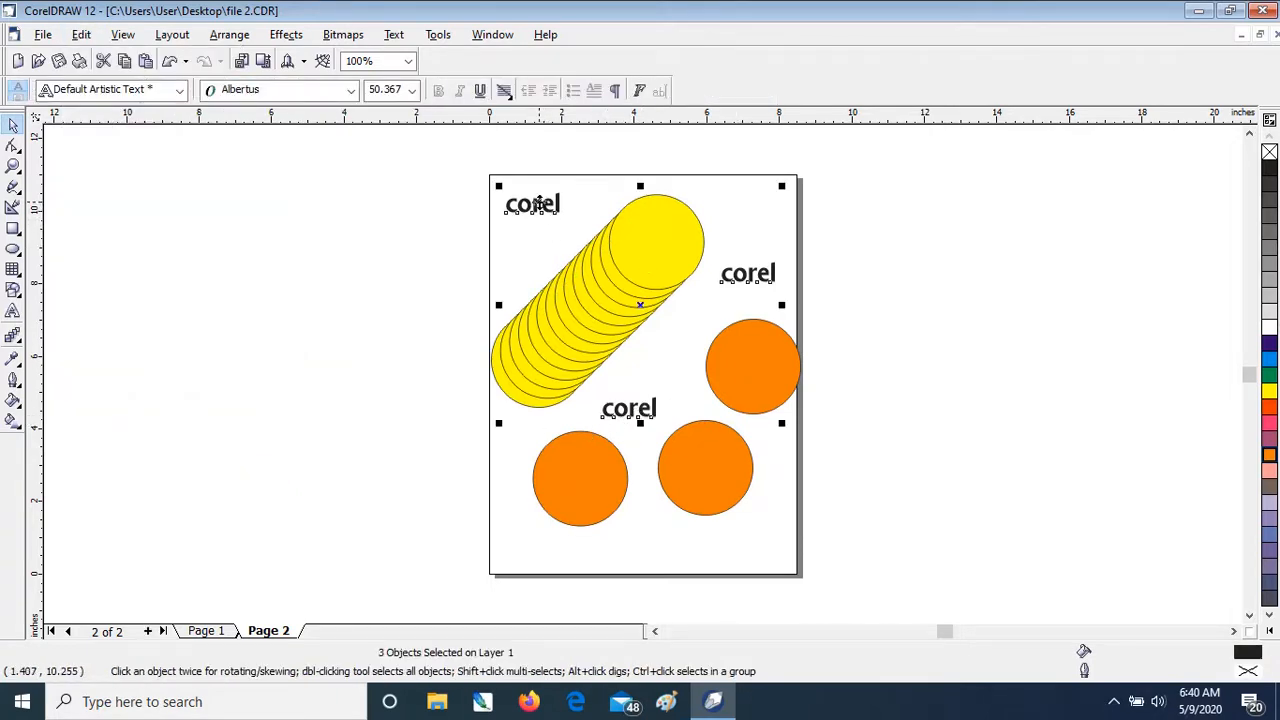
drag(538, 203, 906, 233)
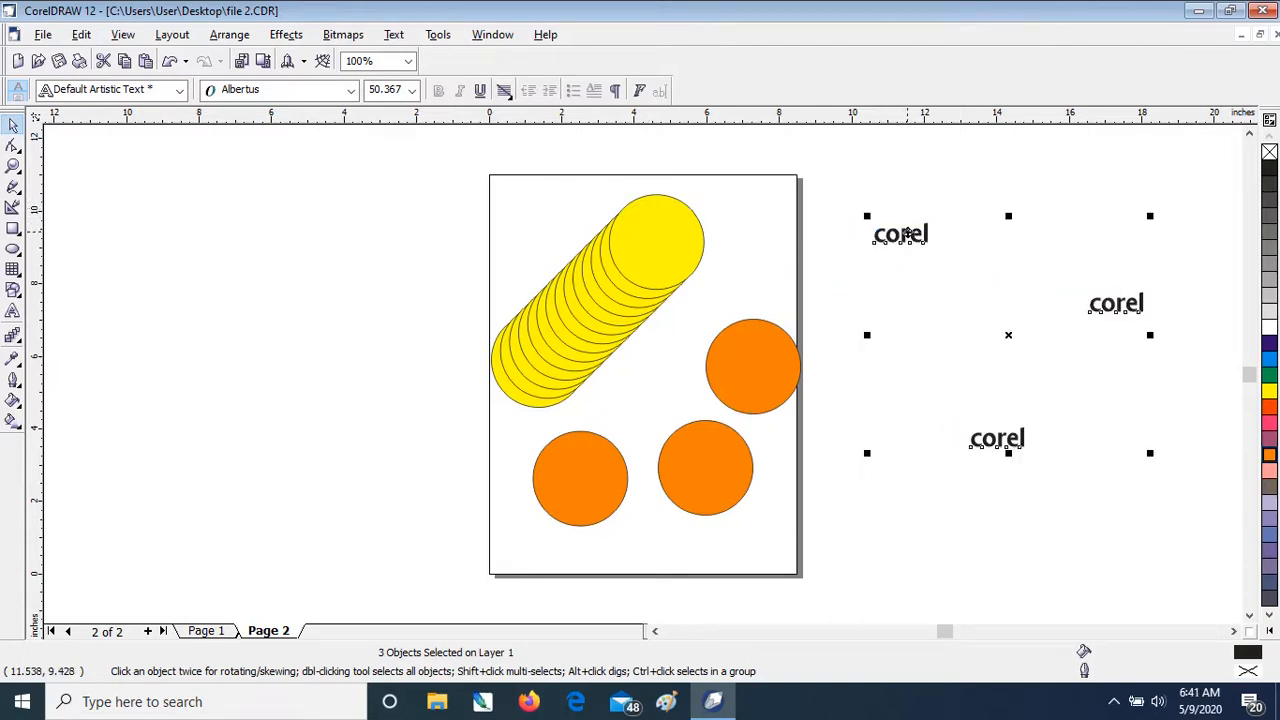
click(80, 36)
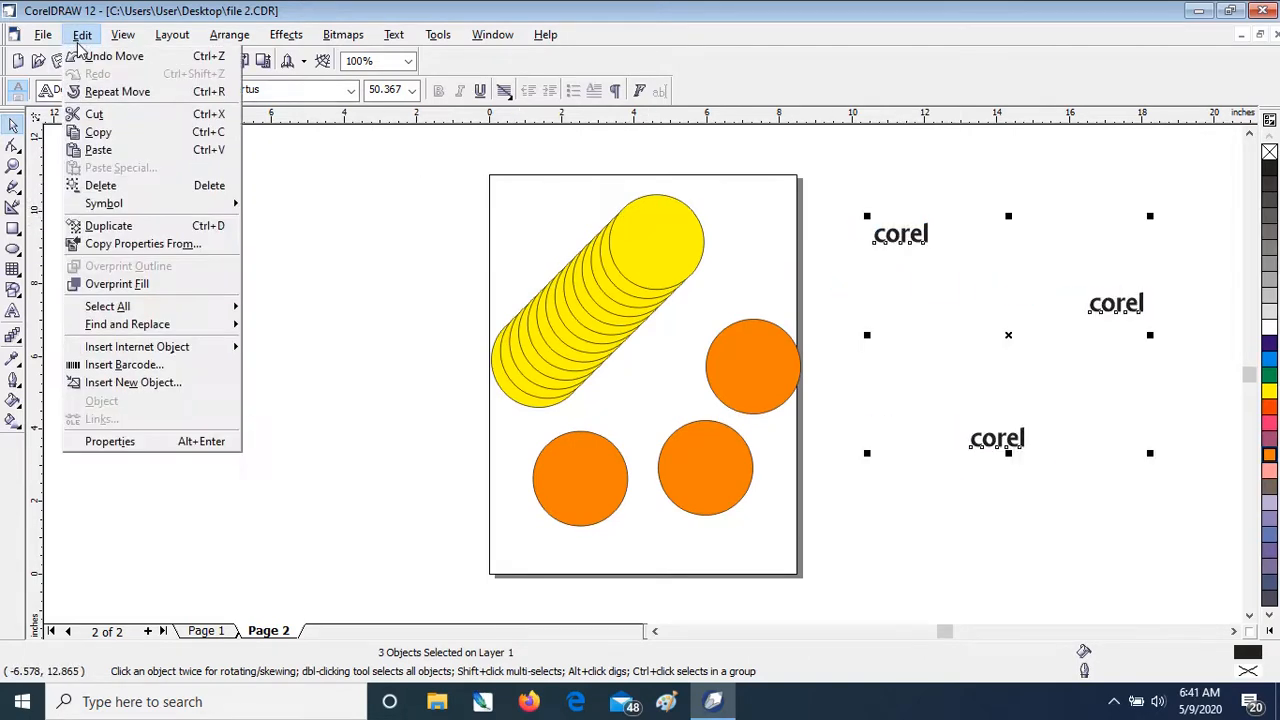
click(100, 56)
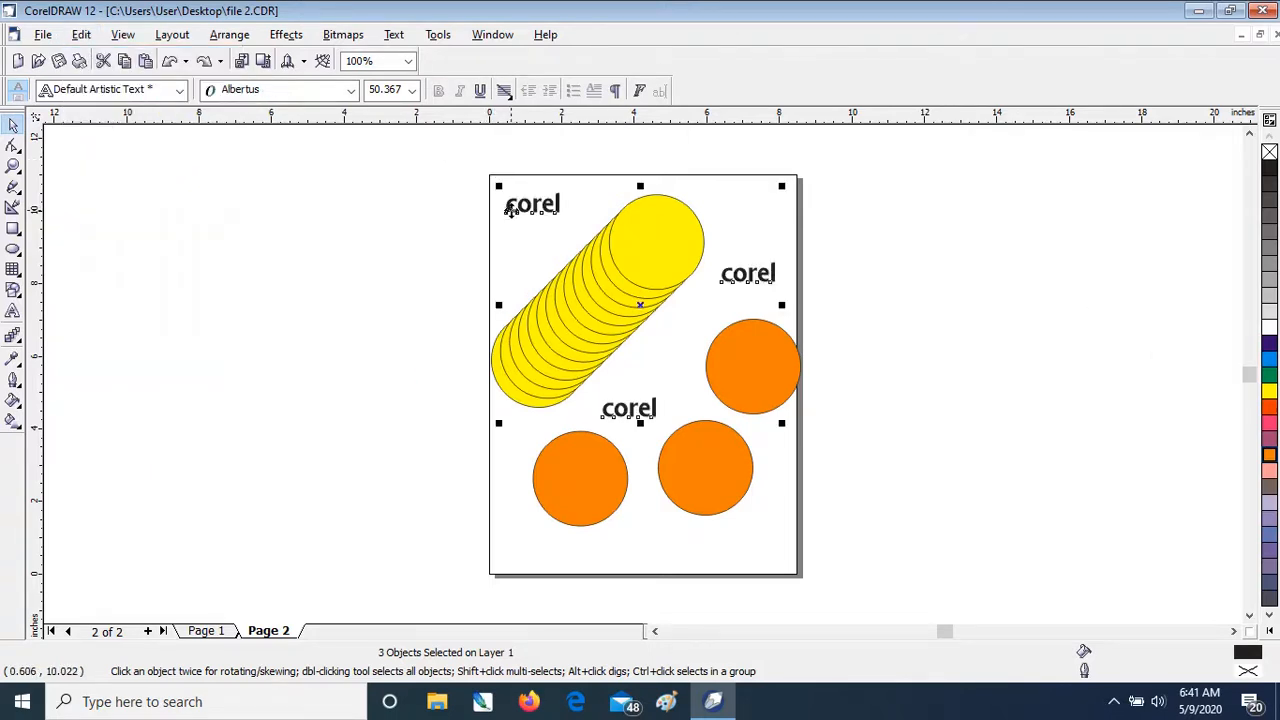
Step: Start the Find Objects wizard and begin a new search, keeping the dialog clear of most of the drawing
click(82, 35)
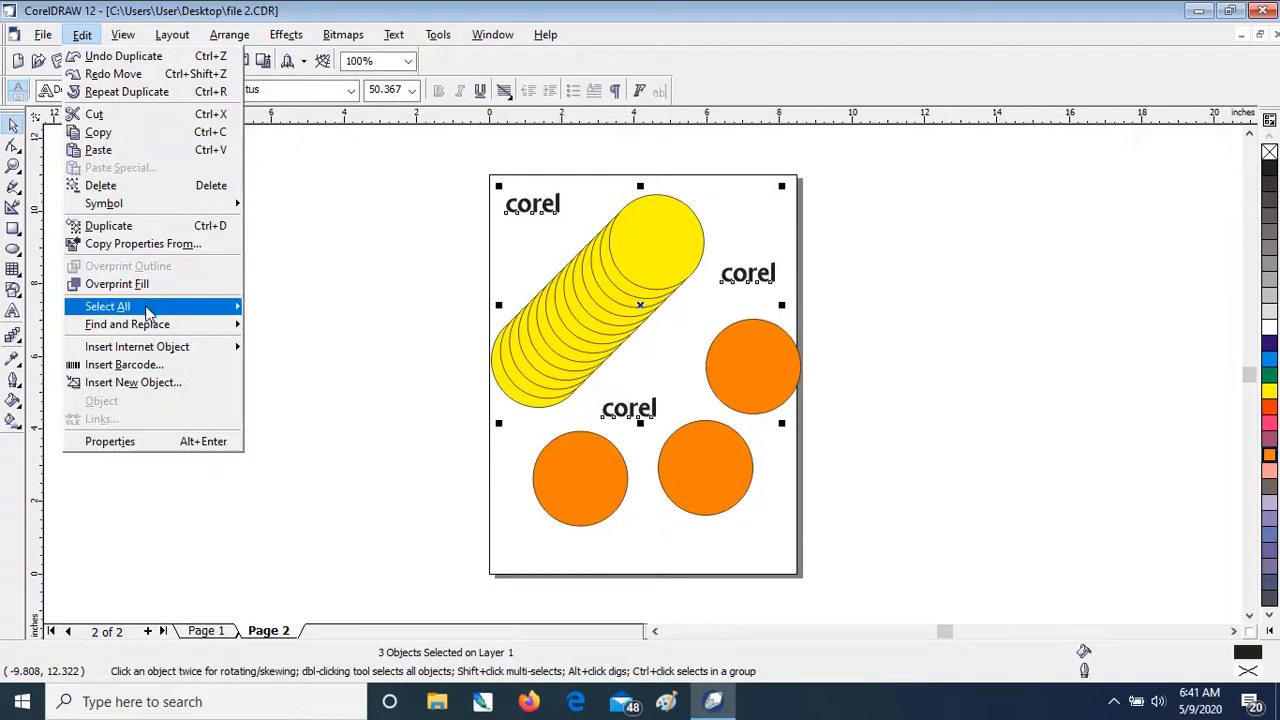
mouse_move(150, 308)
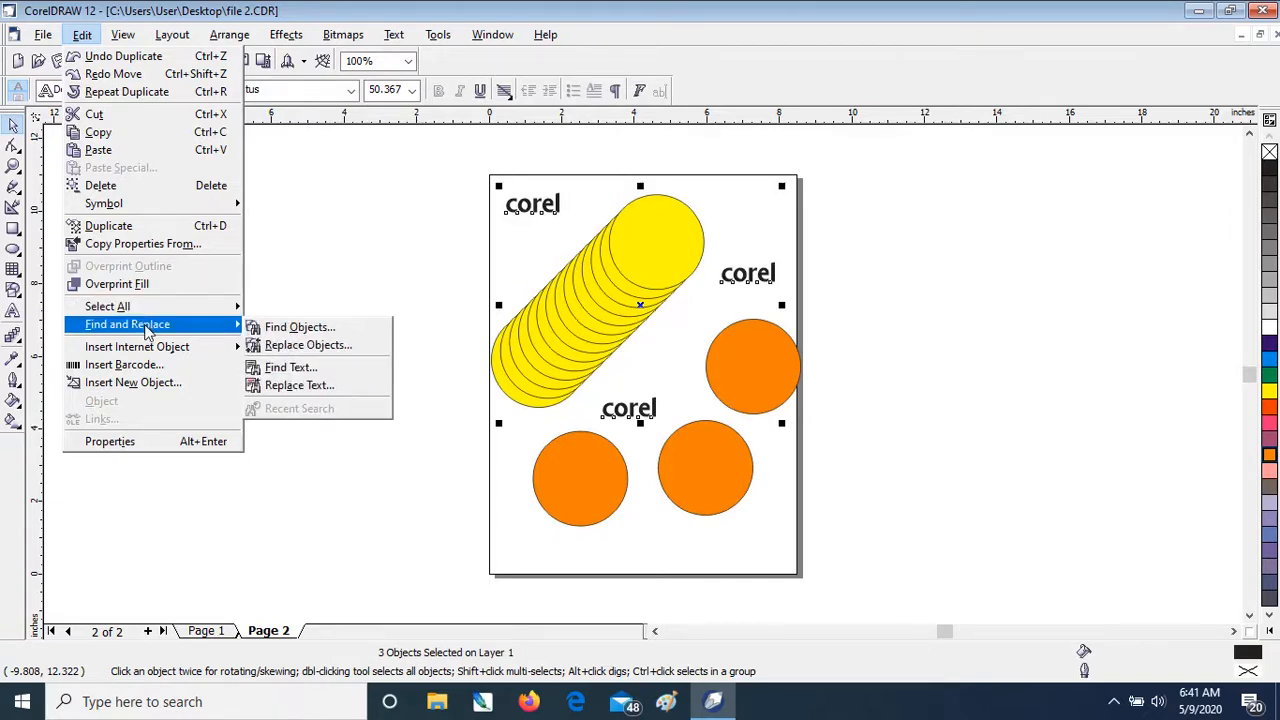
click(297, 328)
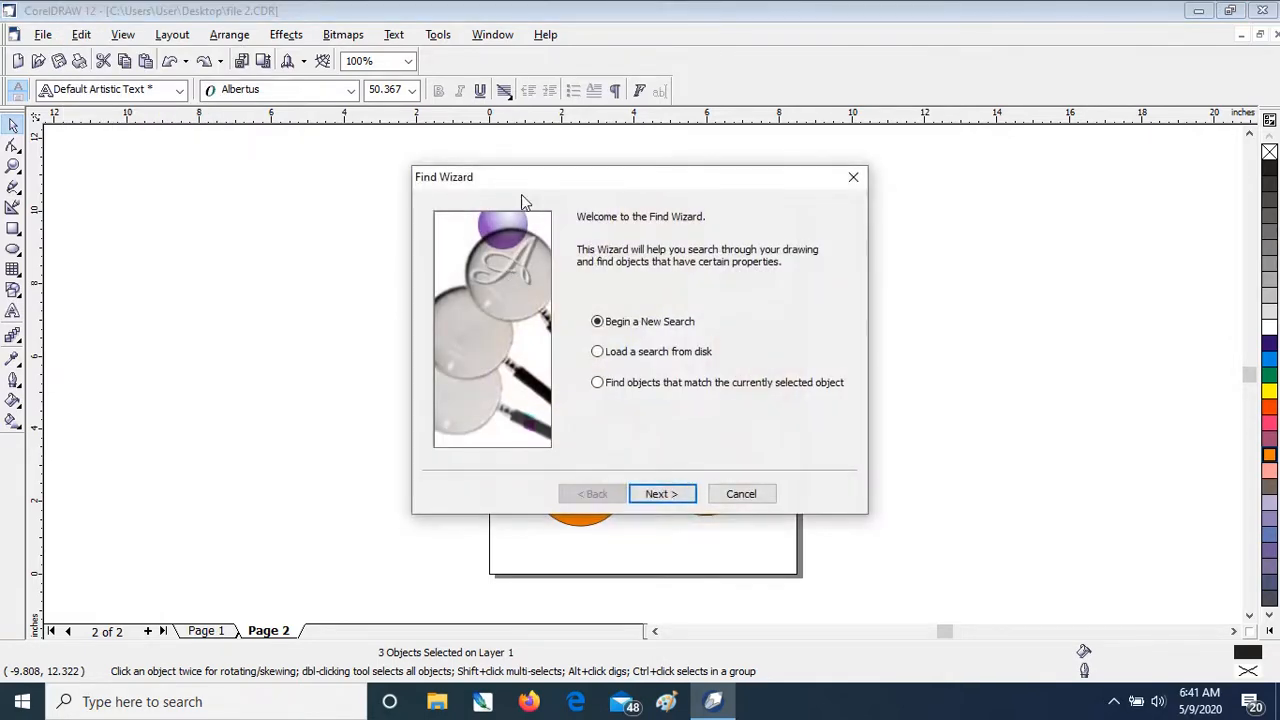
drag(505, 180, 831, 187)
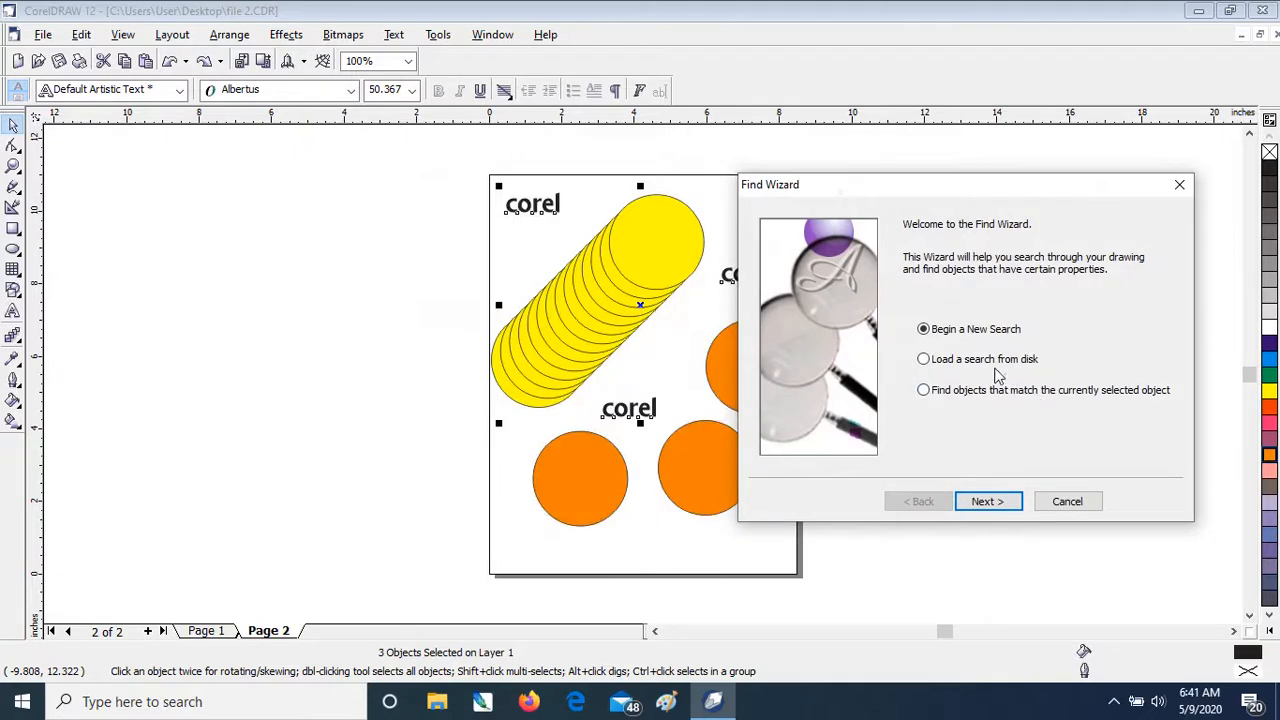
click(1005, 508)
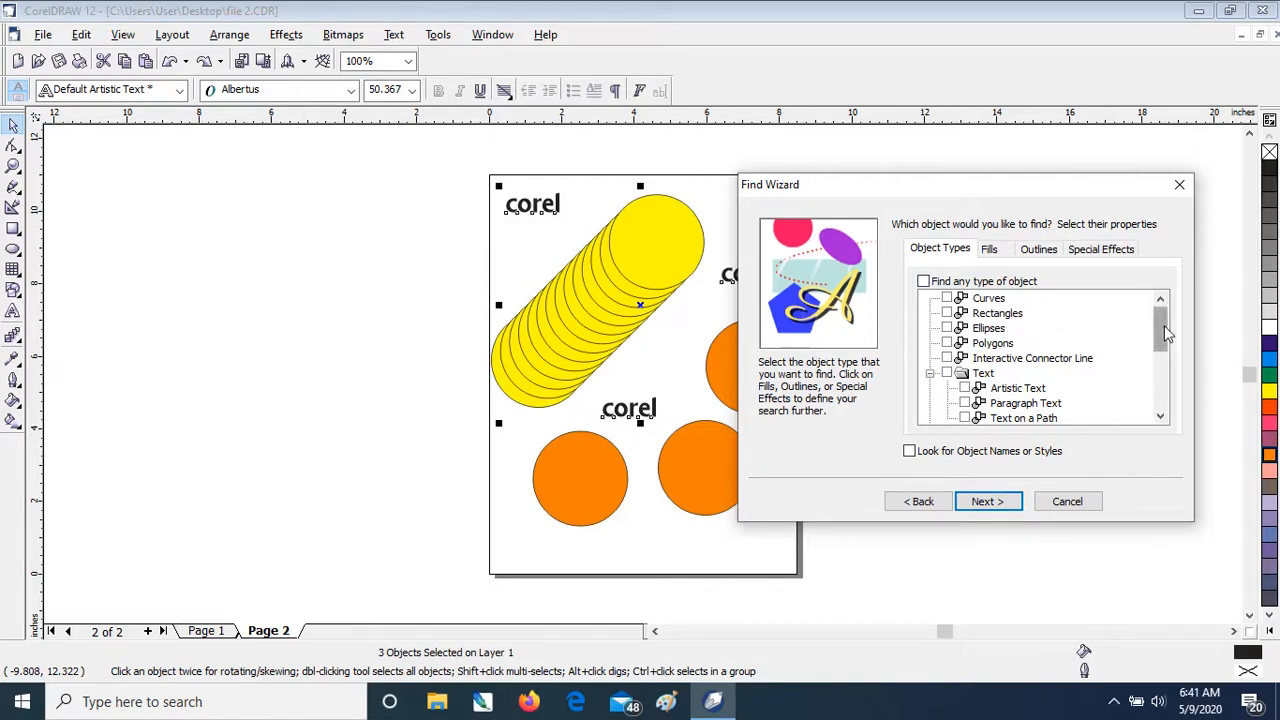
drag(1160, 325, 1160, 345)
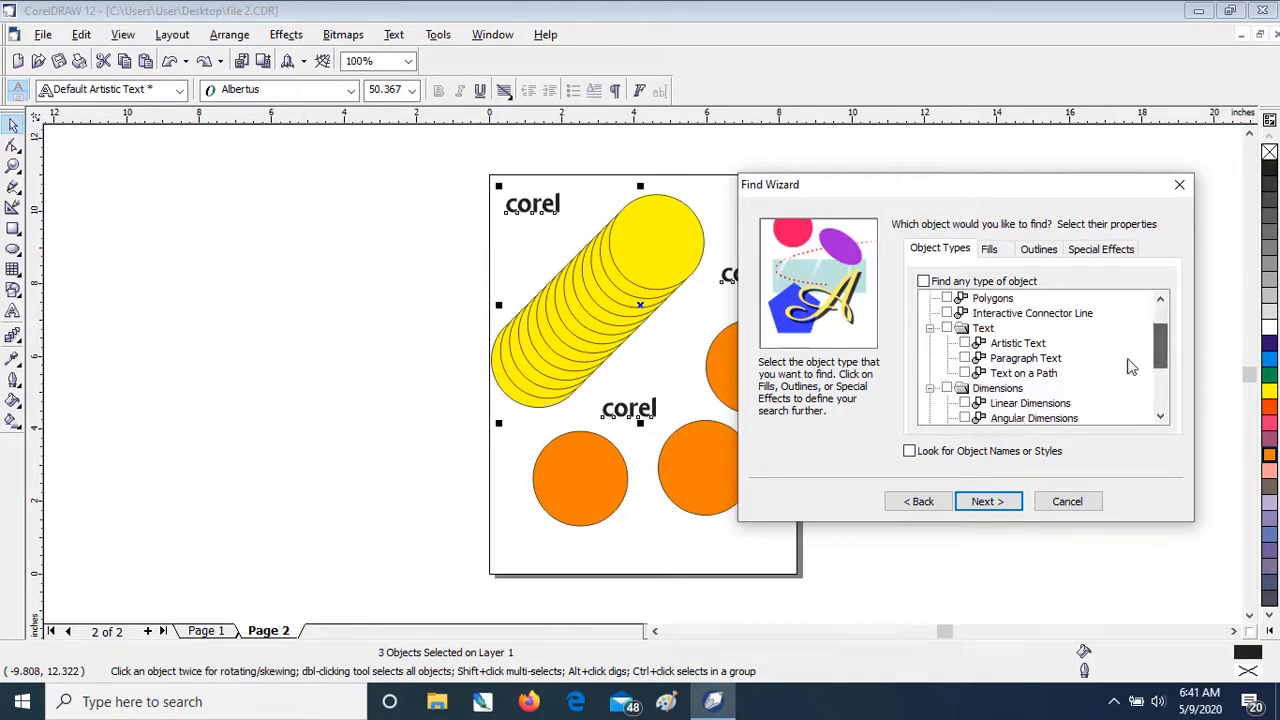
click(1018, 344)
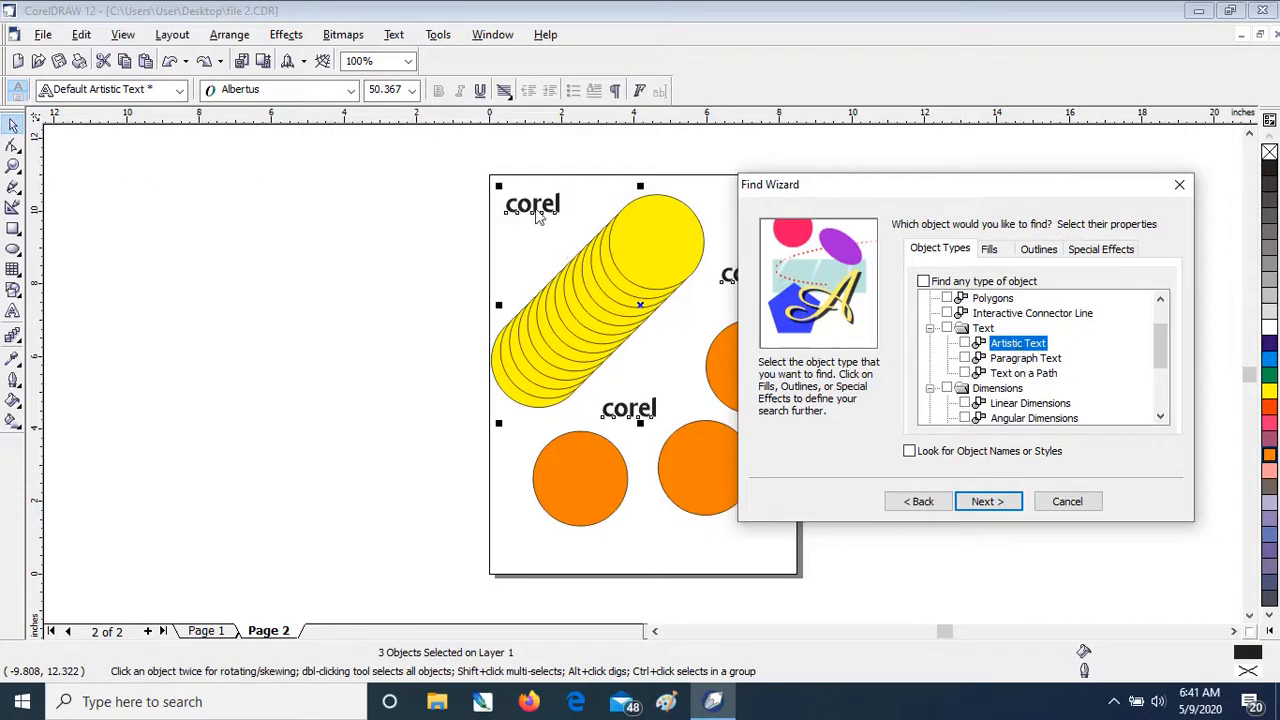
click(995, 503)
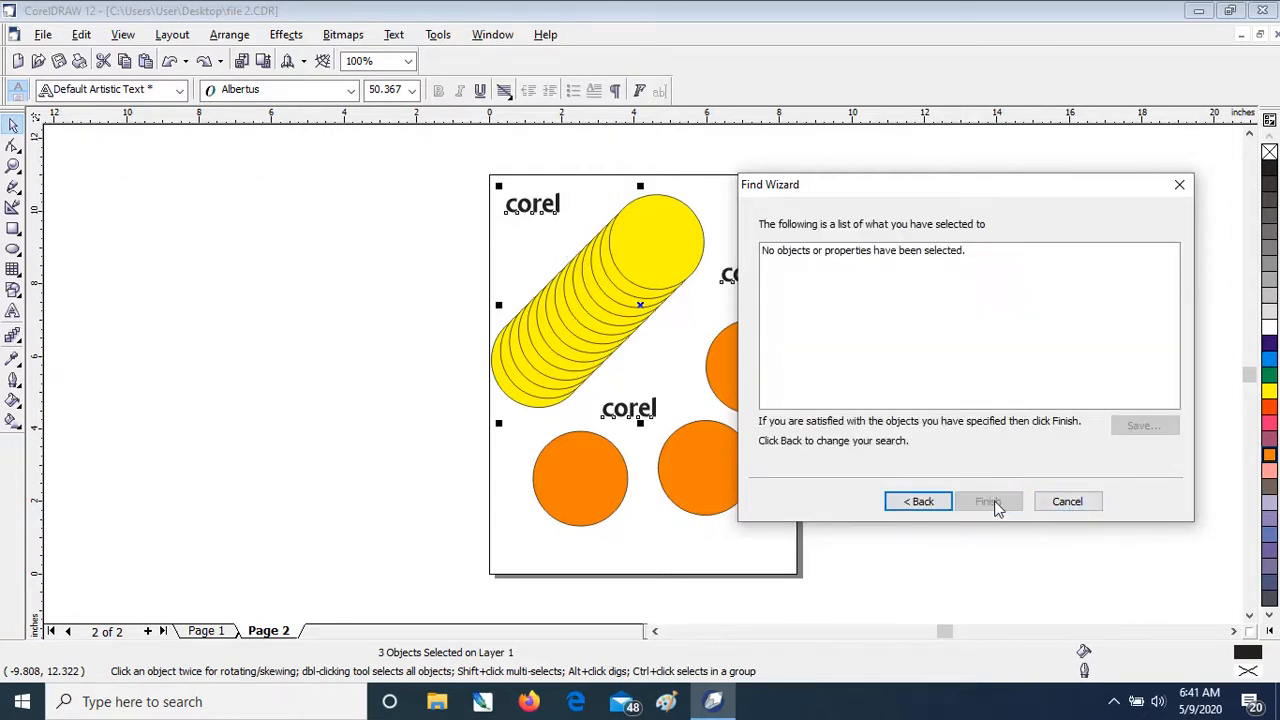
click(928, 506)
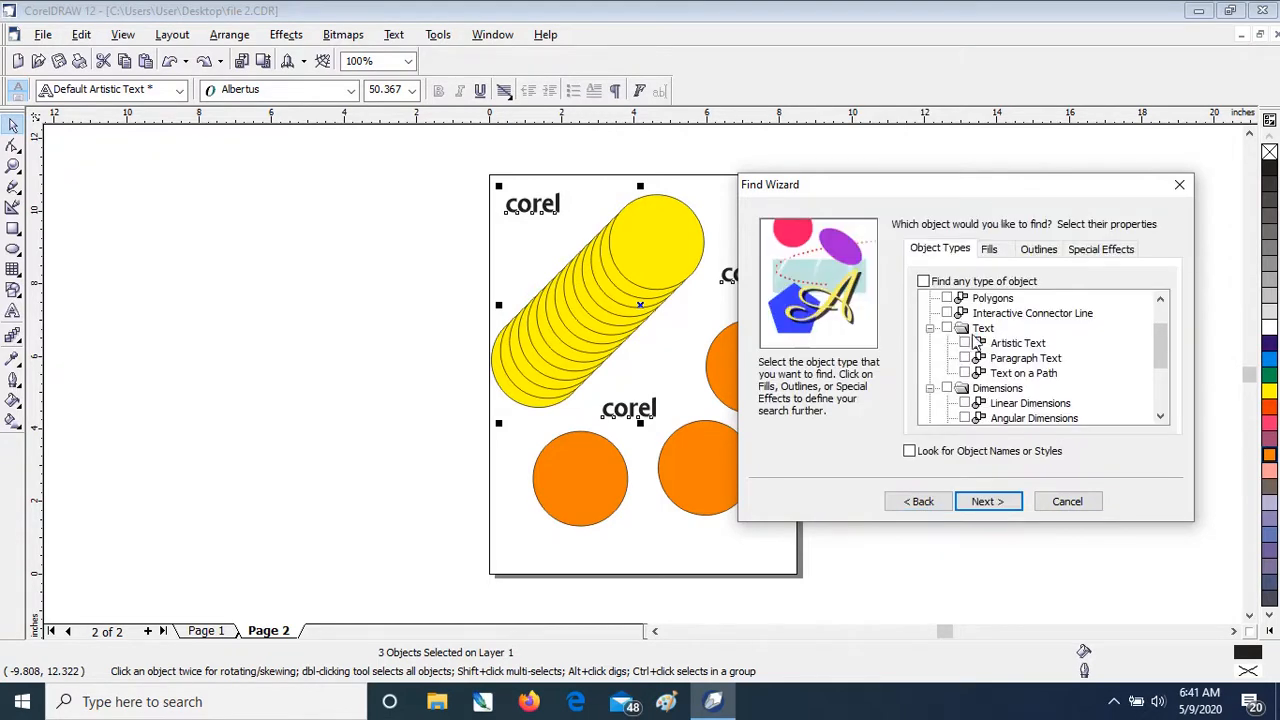
Step: Include Artistic Text, Paragraph Text and Text on a Path in the object search and run it
mouse_move(1152, 350)
mouse_down()
mouse_move(1167, 393)
mouse_move(1173, 364)
mouse_up()
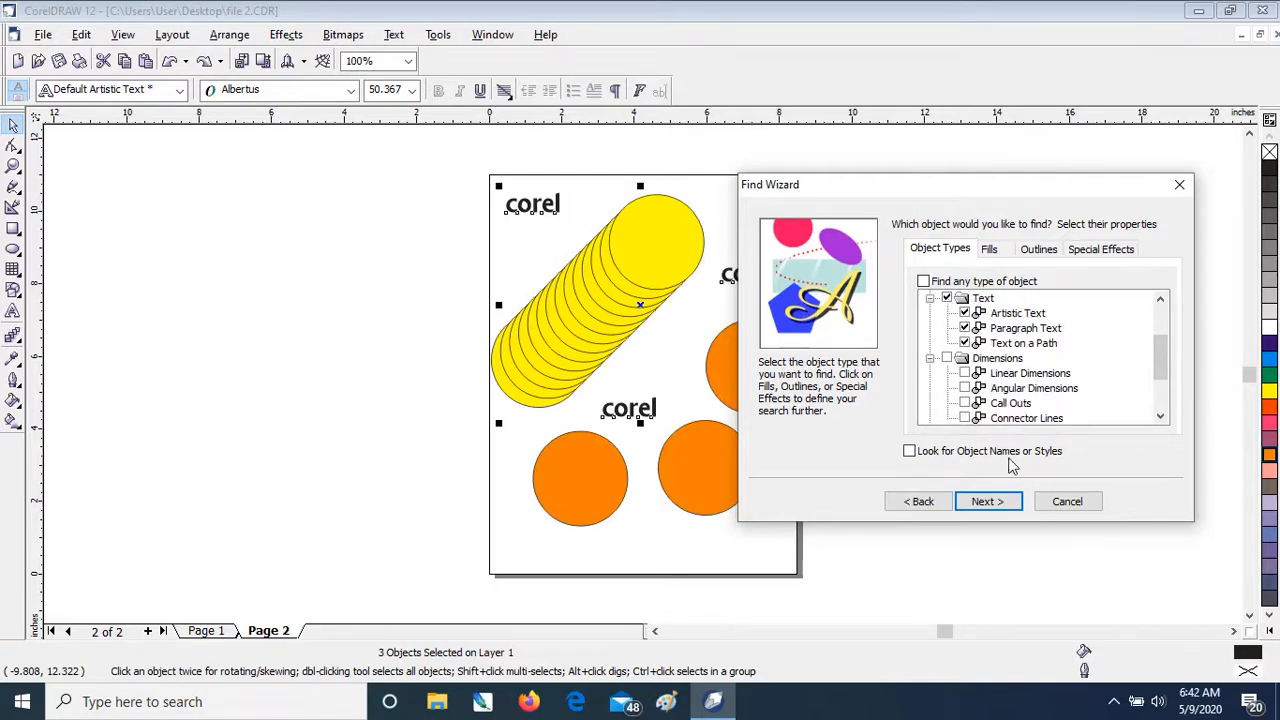
click(983, 502)
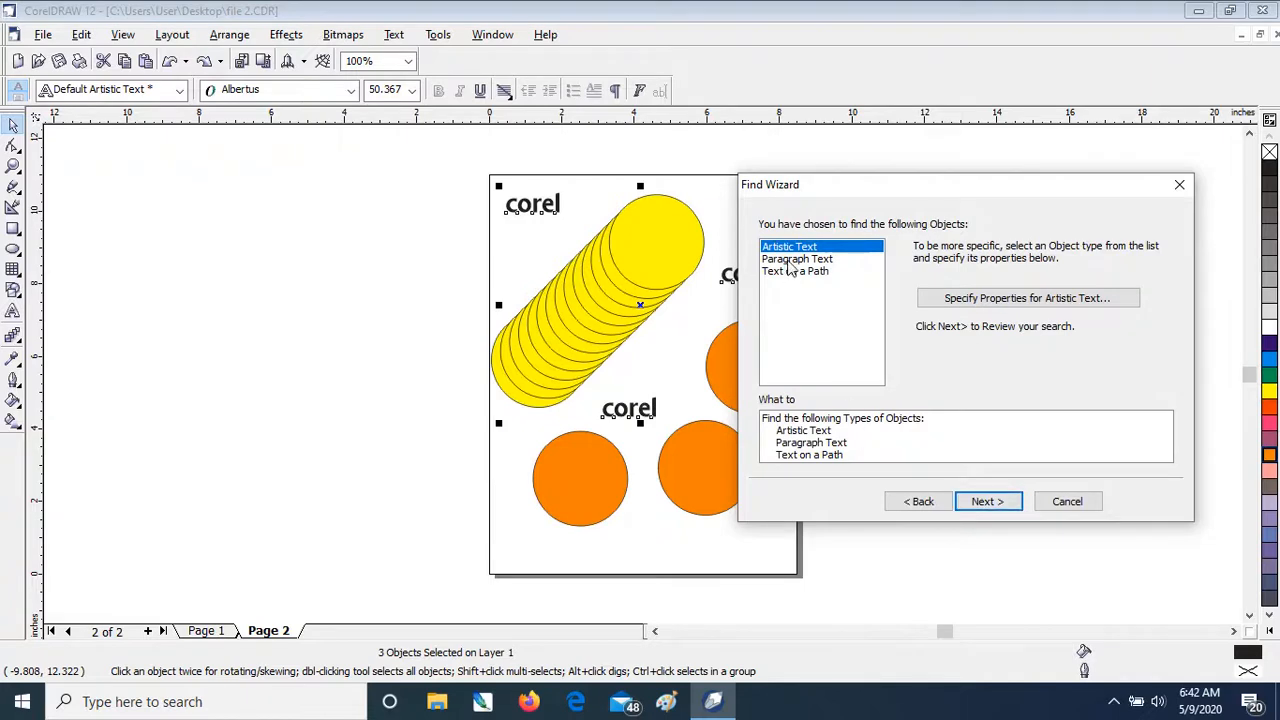
click(989, 501)
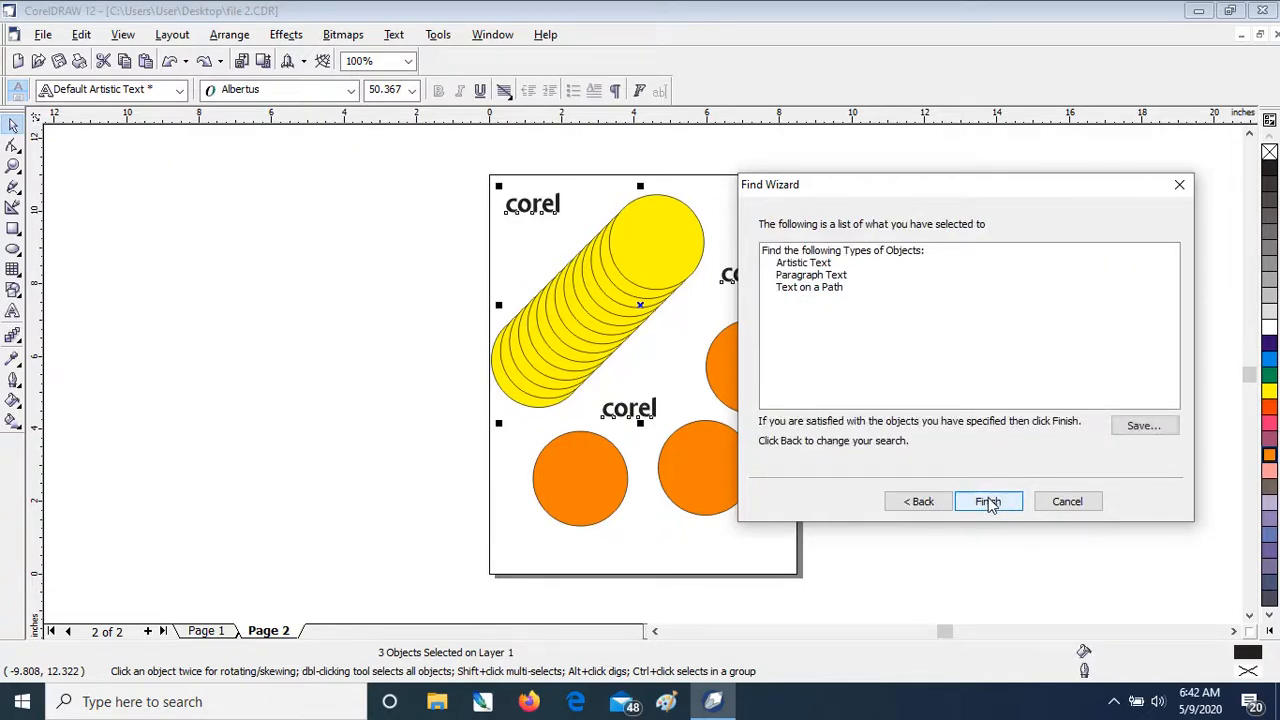
click(986, 510)
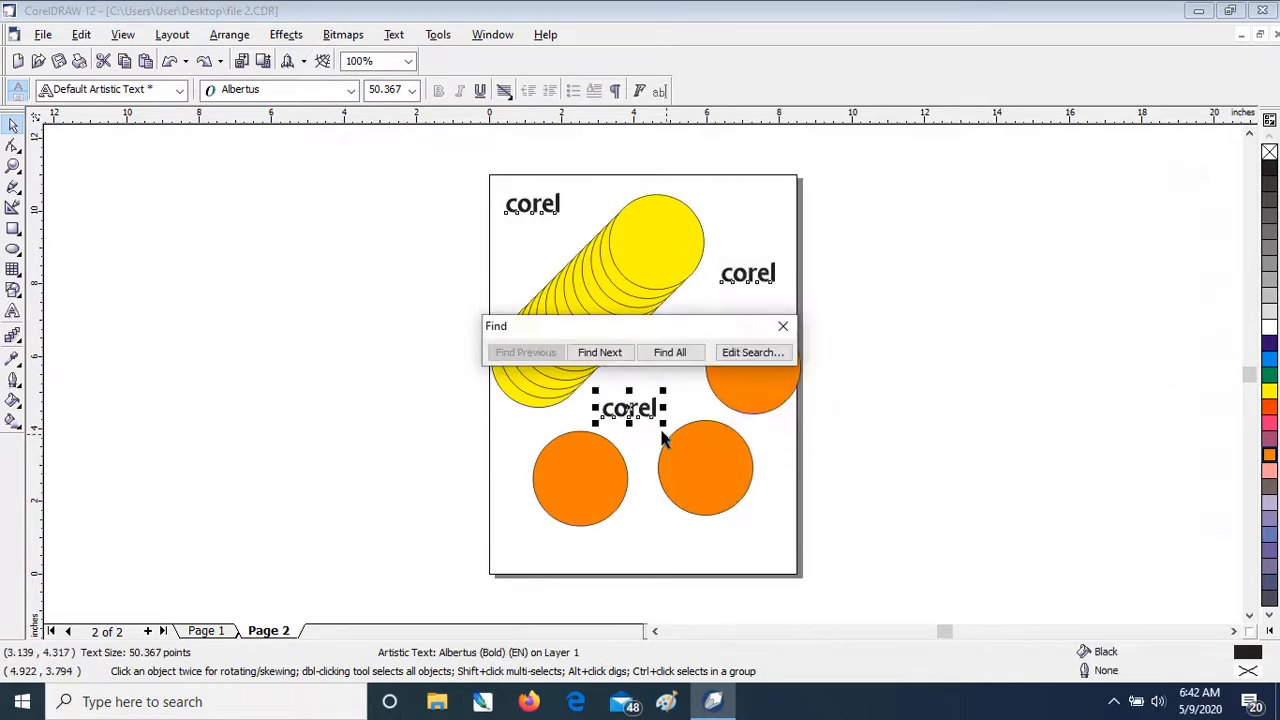
Step: Go through the found text objects one by one, find them all at once, and close the search
click(603, 356)
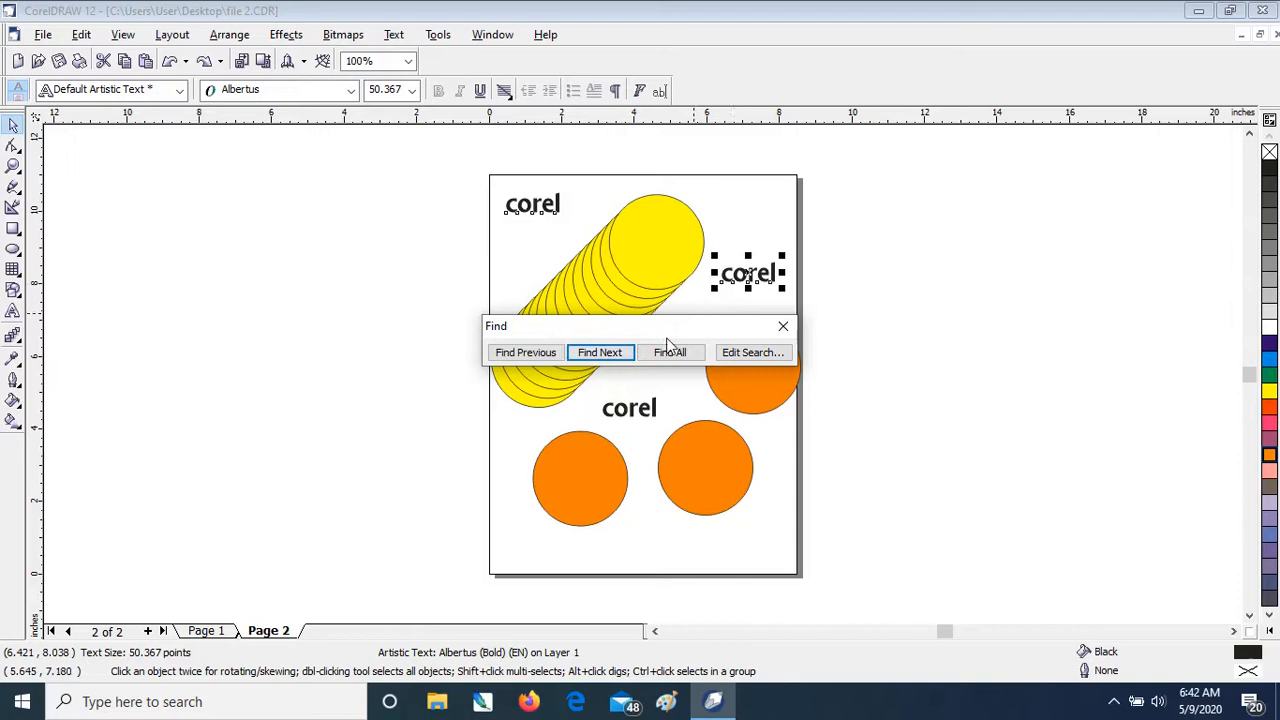
click(616, 352)
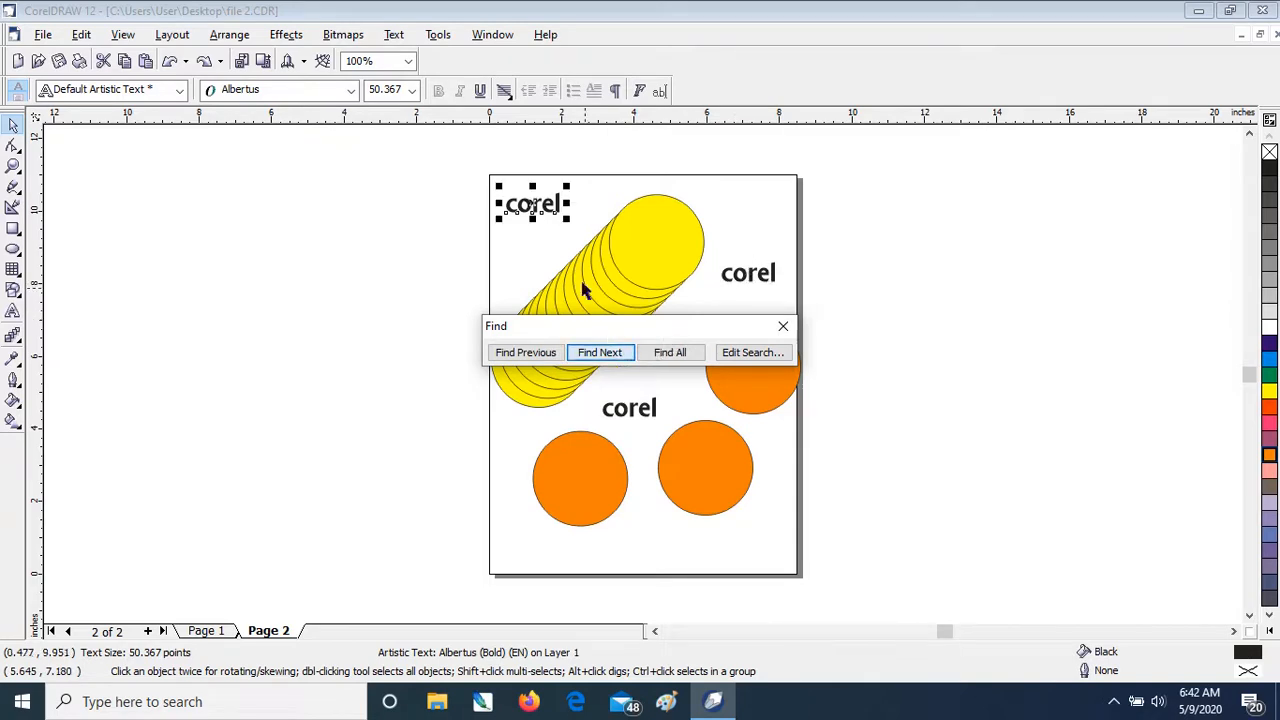
click(668, 354)
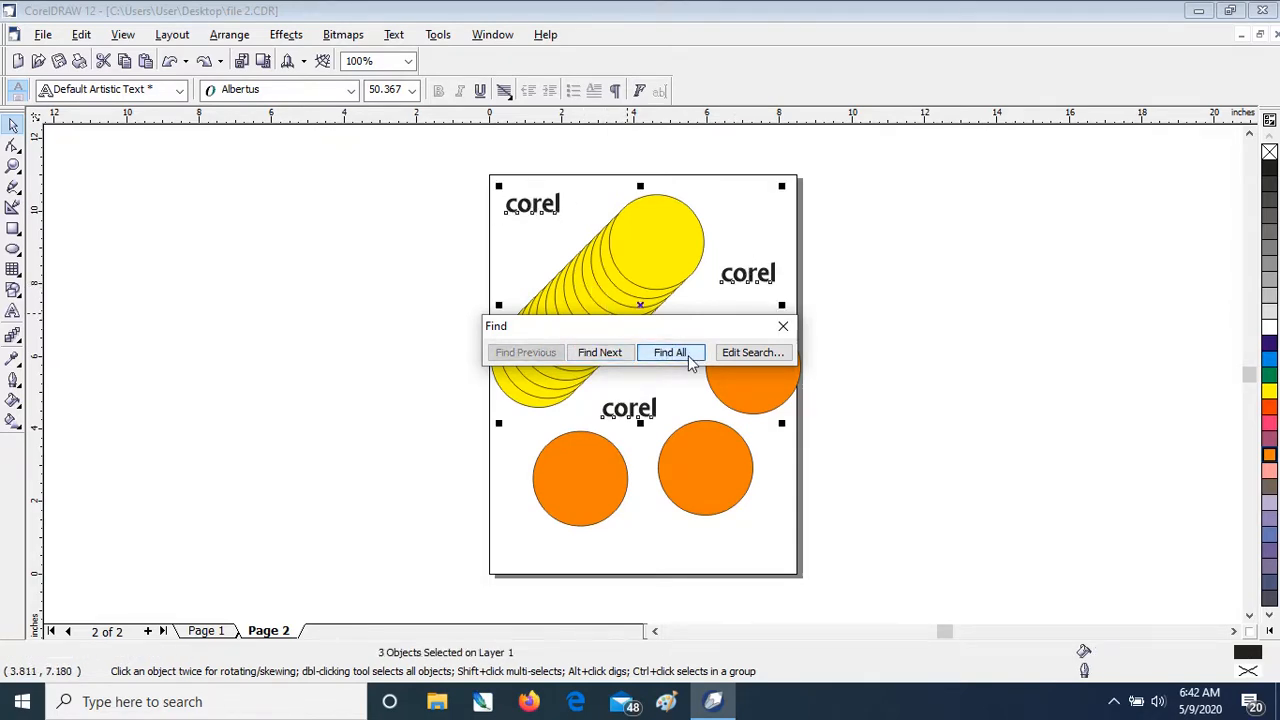
click(783, 328)
Step: Set up a text replacement of "corel" with "corel 12", keeping the dialog clear of the drawing
click(81, 34)
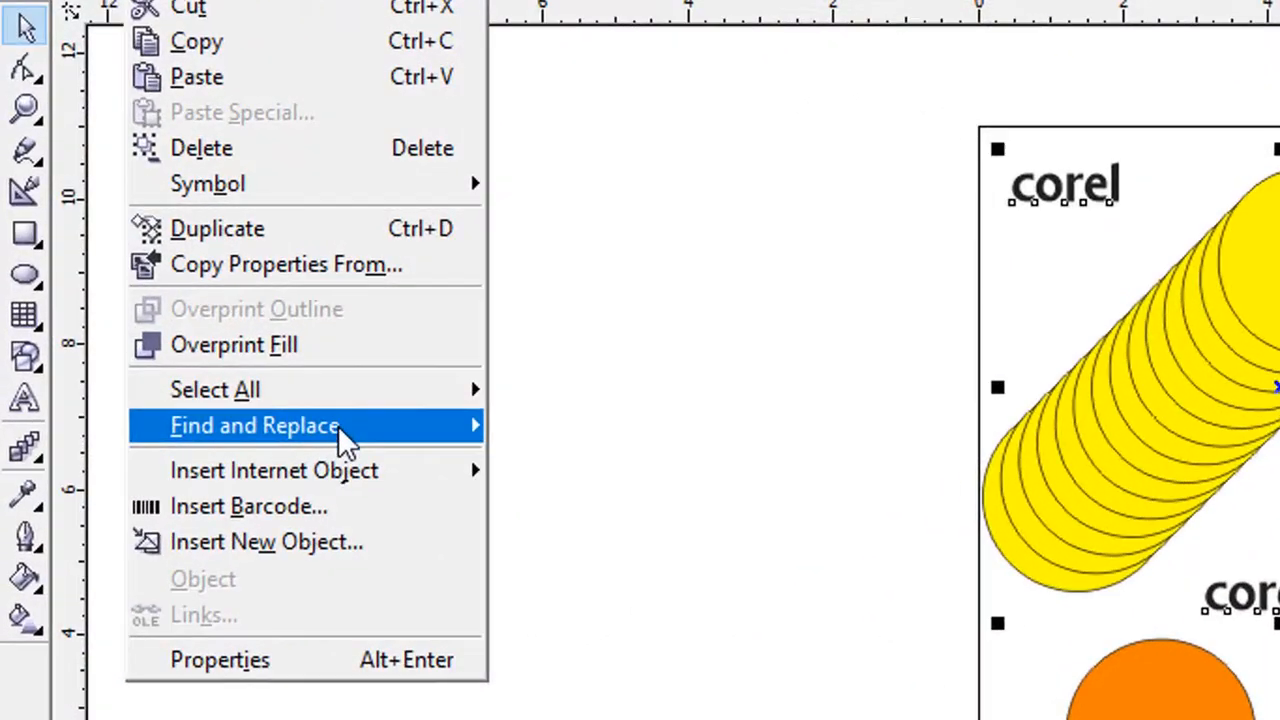
mouse_move(263, 386)
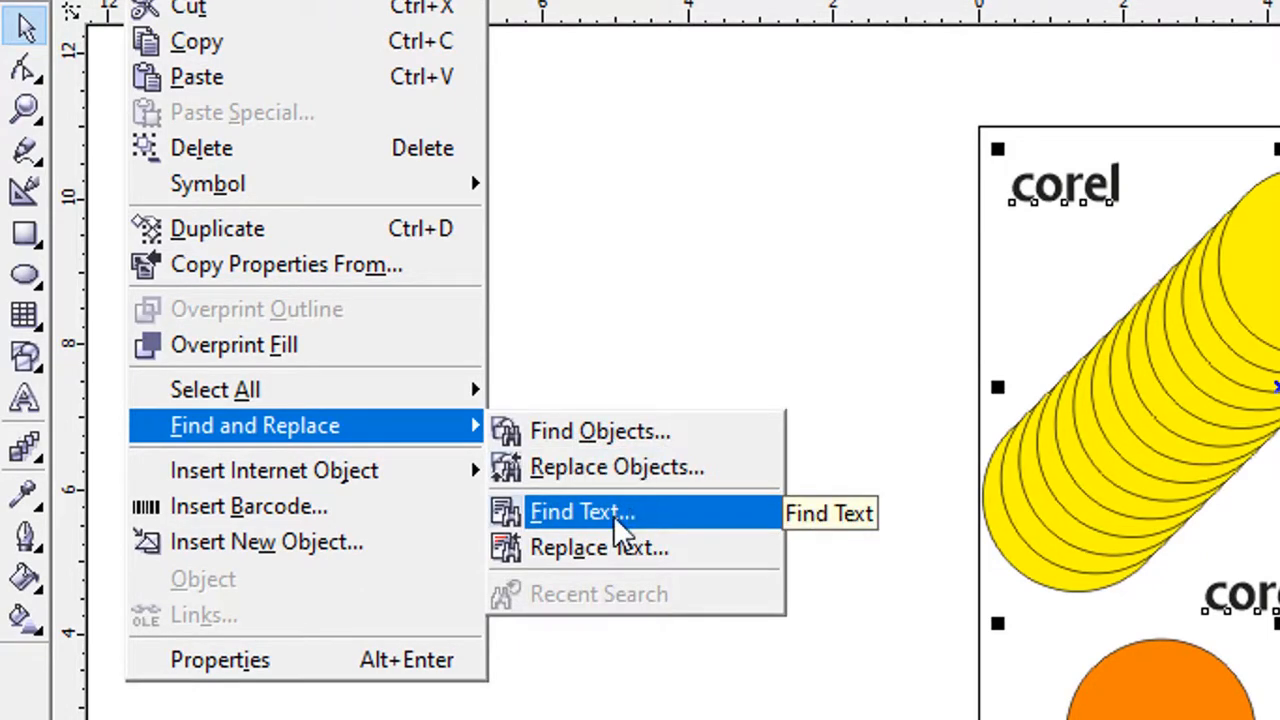
click(655, 548)
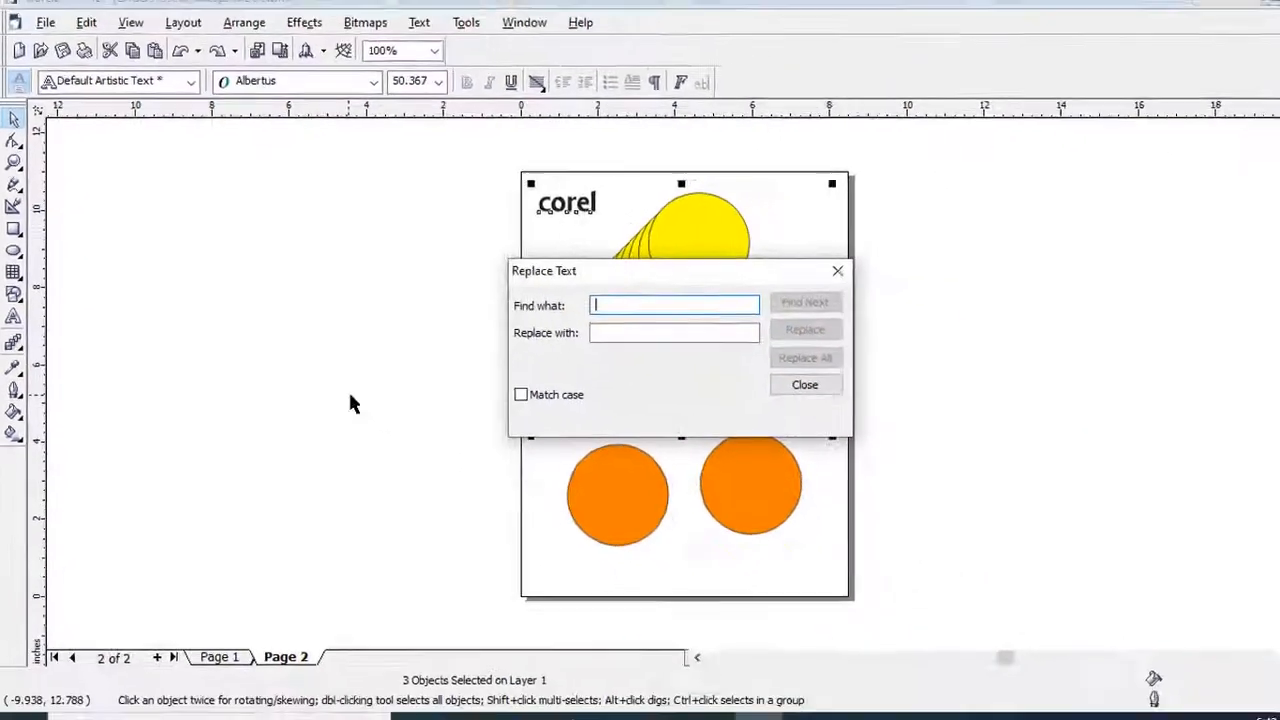
drag(580, 268, 920, 292)
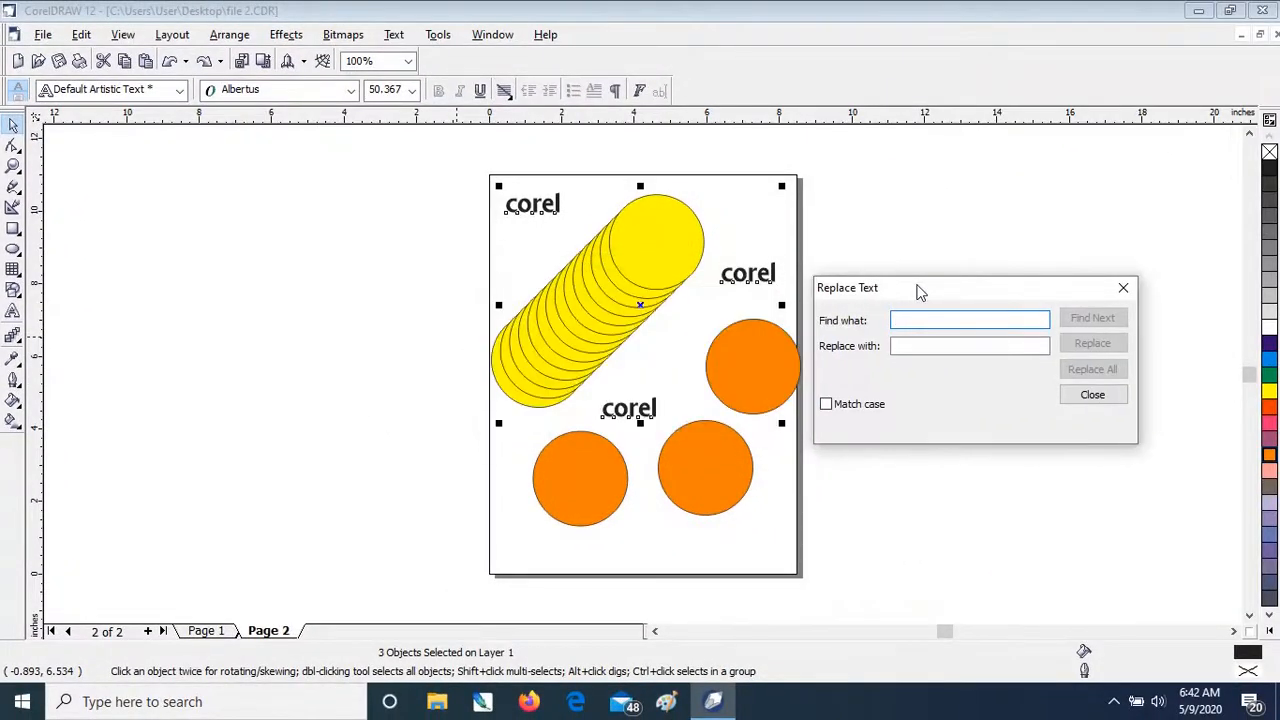
text(corel)
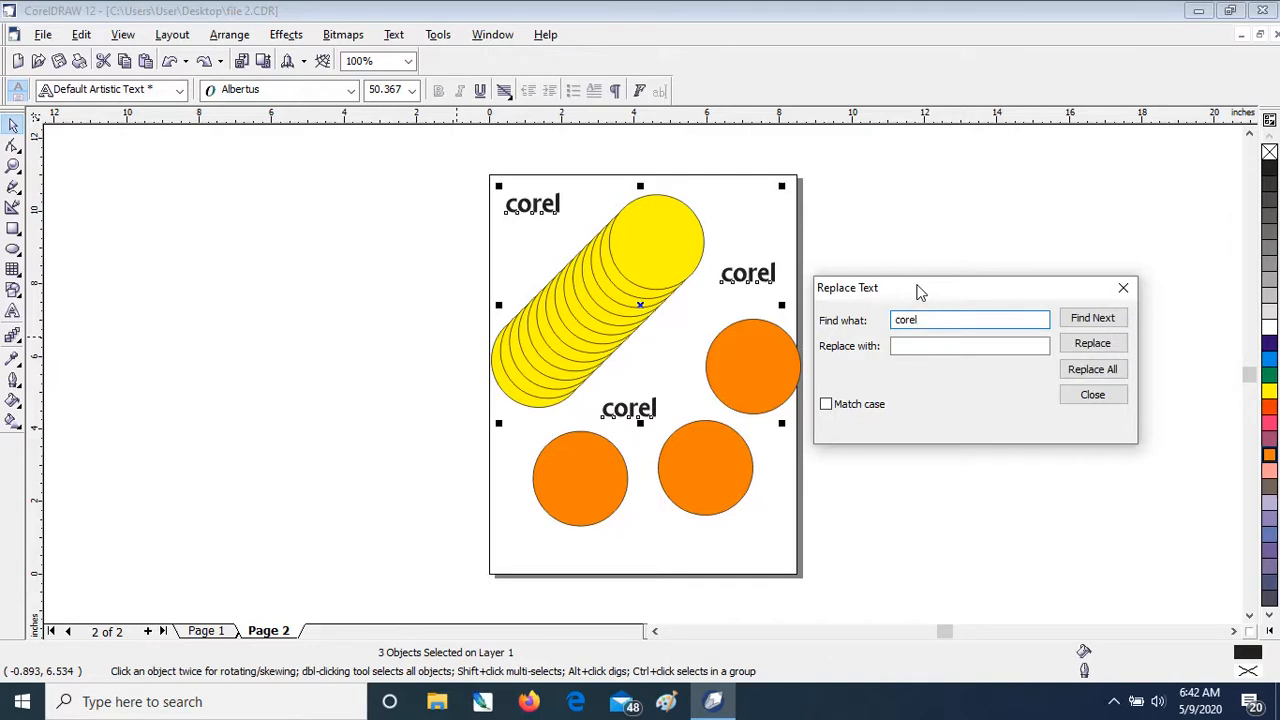
key(Tab)
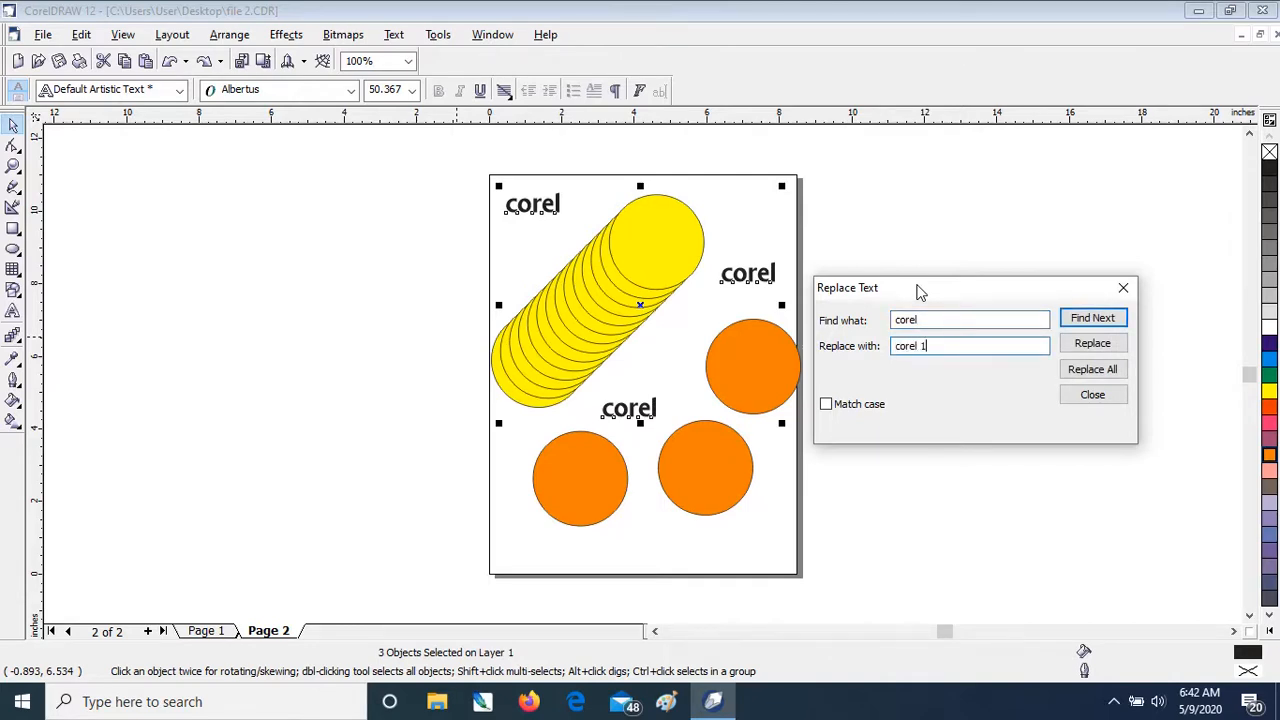
Step: Replace each "corel" text on the page with "corel 12" one at a time, and close the text replacement
click(1101, 351)
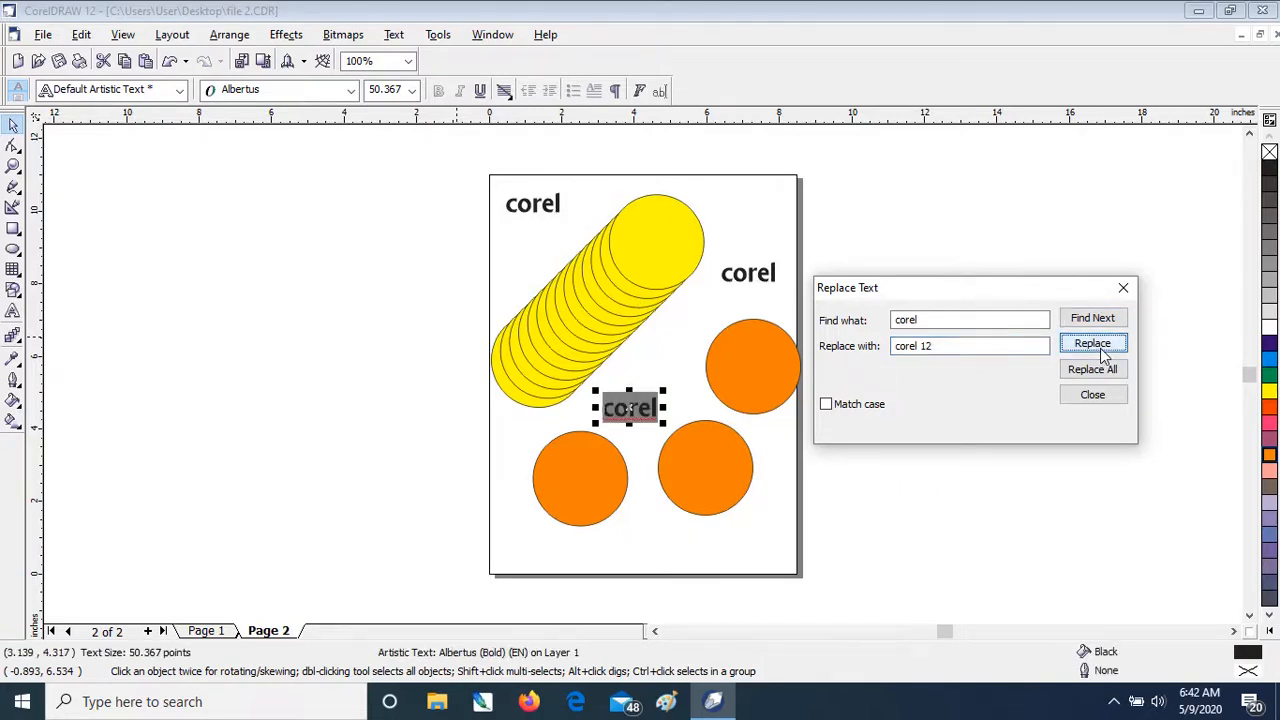
click(1103, 350)
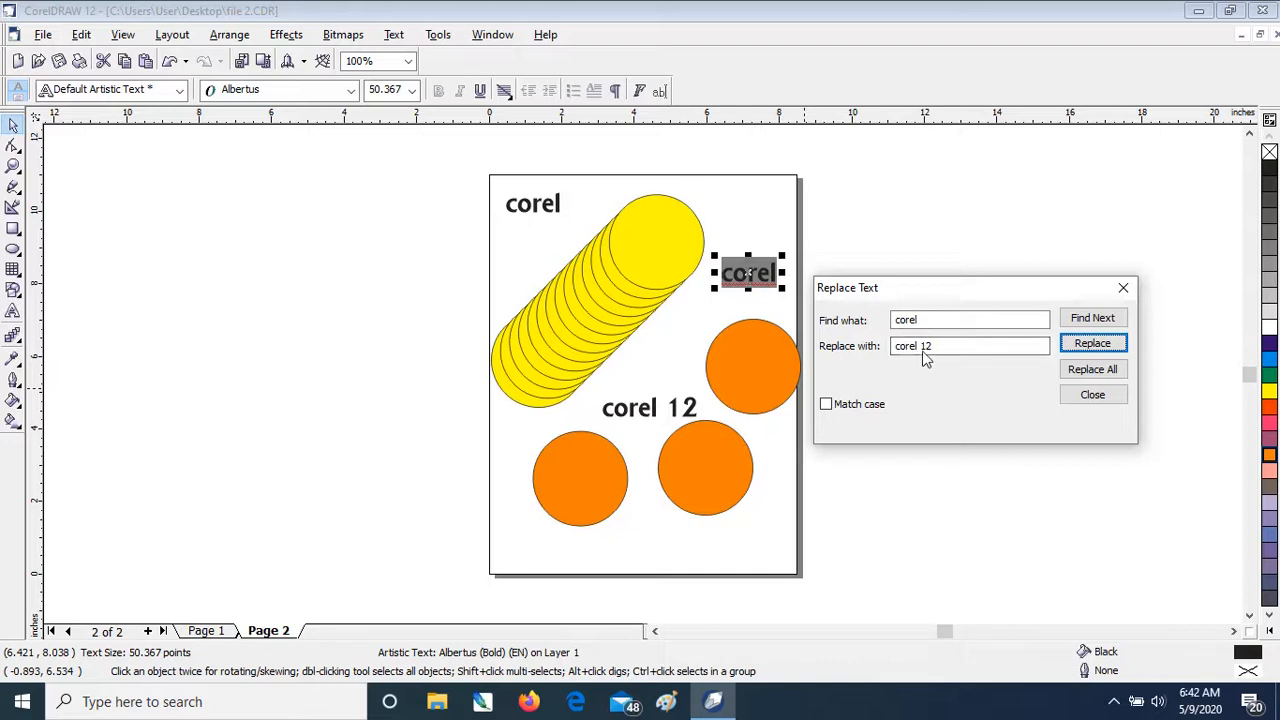
click(1073, 345)
click(1073, 345)
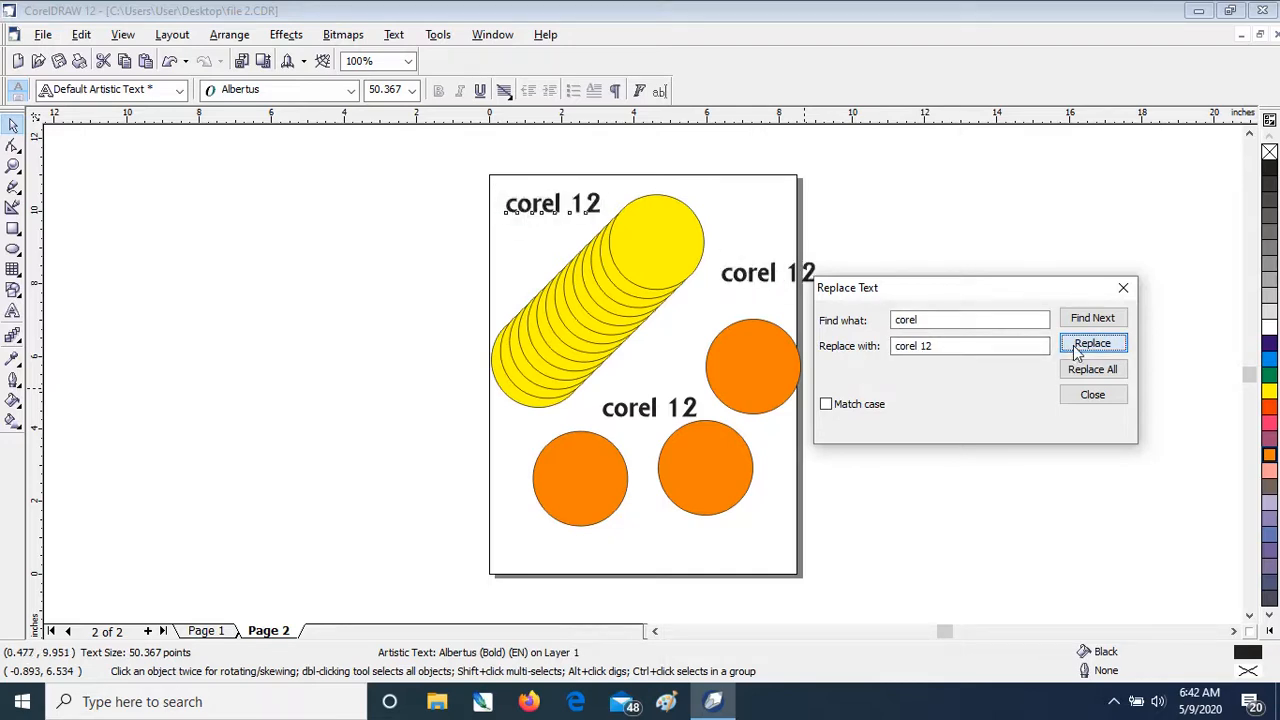
click(1073, 345)
click(1044, 406)
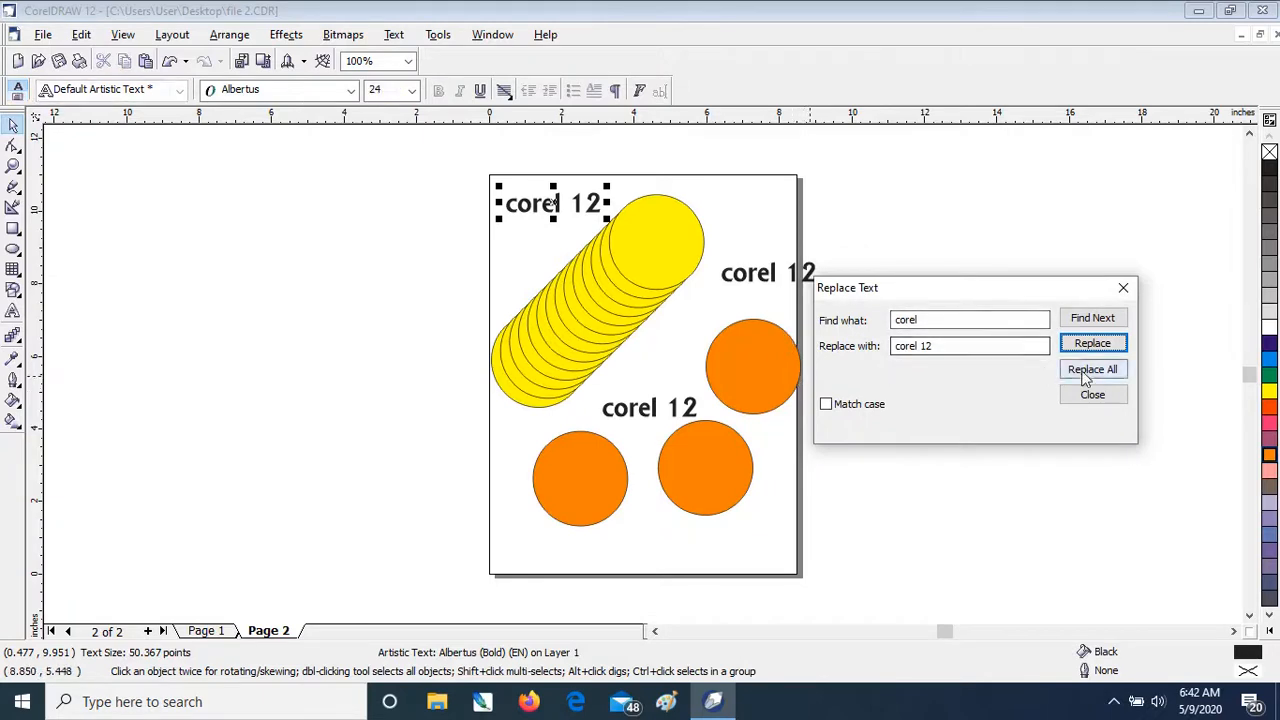
double_click(919, 320)
drag(939, 345, 891, 345)
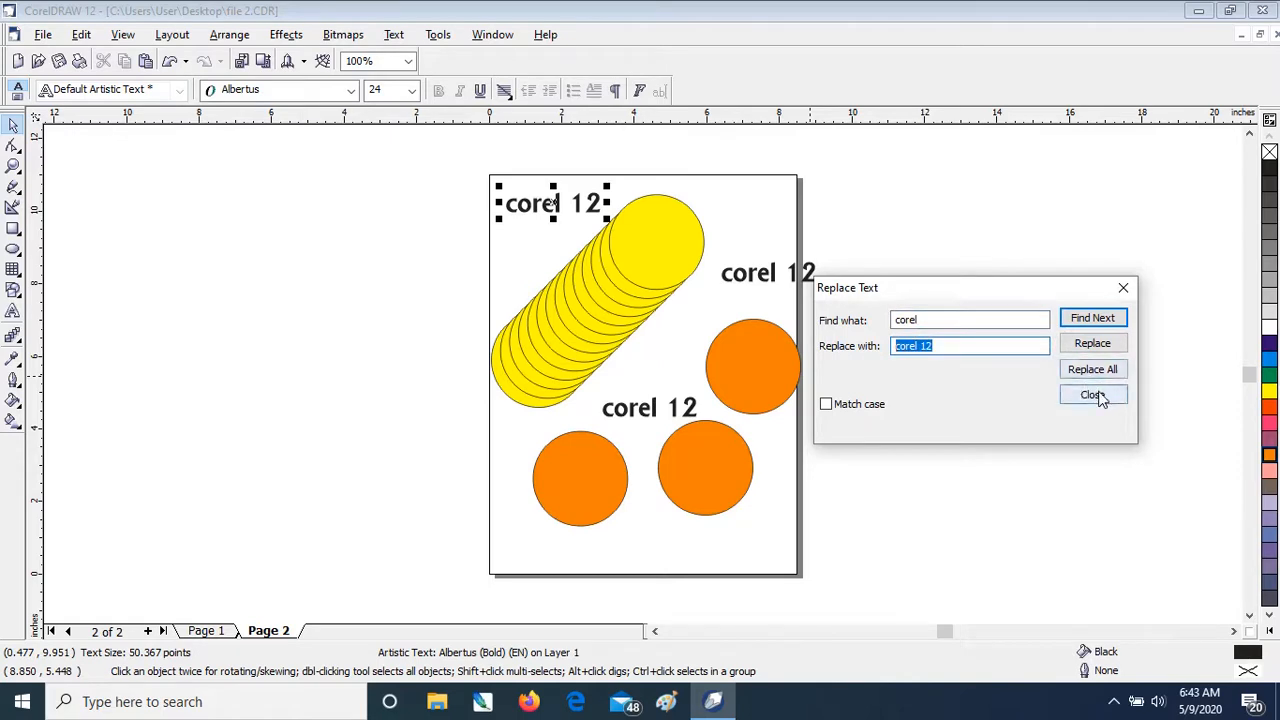
click(1124, 290)
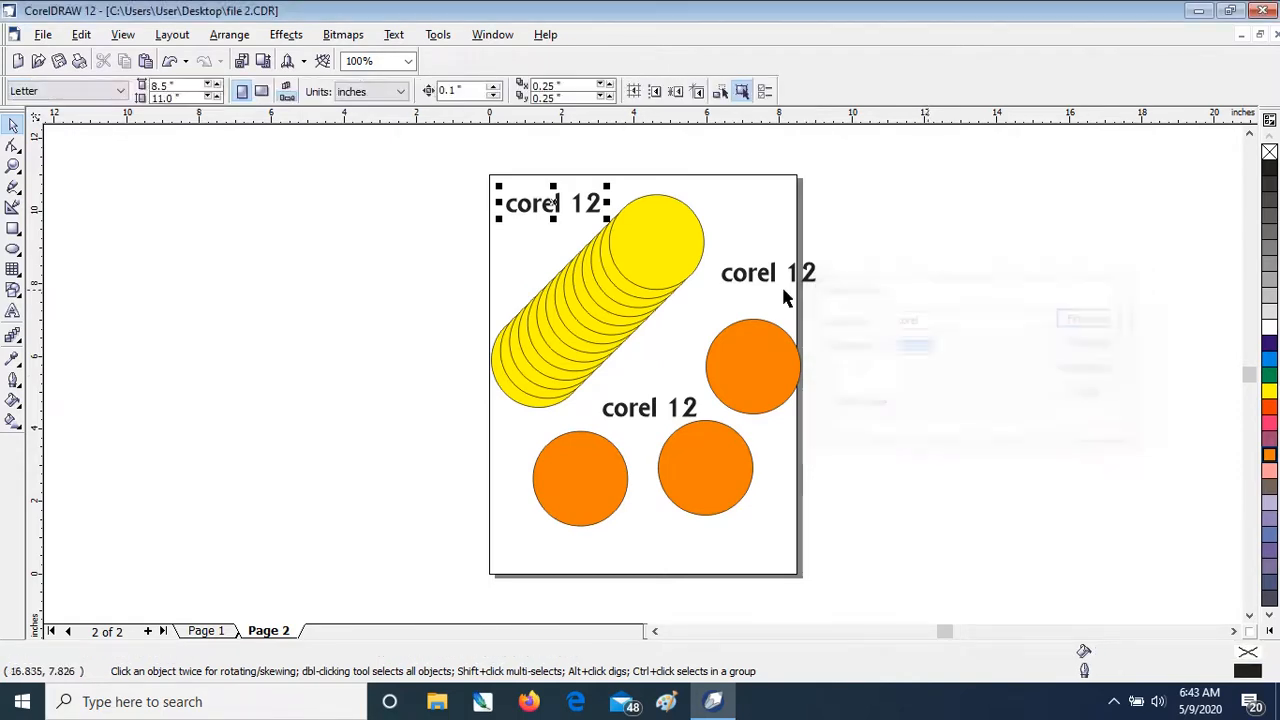
Step: Open the object properties and select the frontmost yellow circle to show its fill settings
click(82, 34)
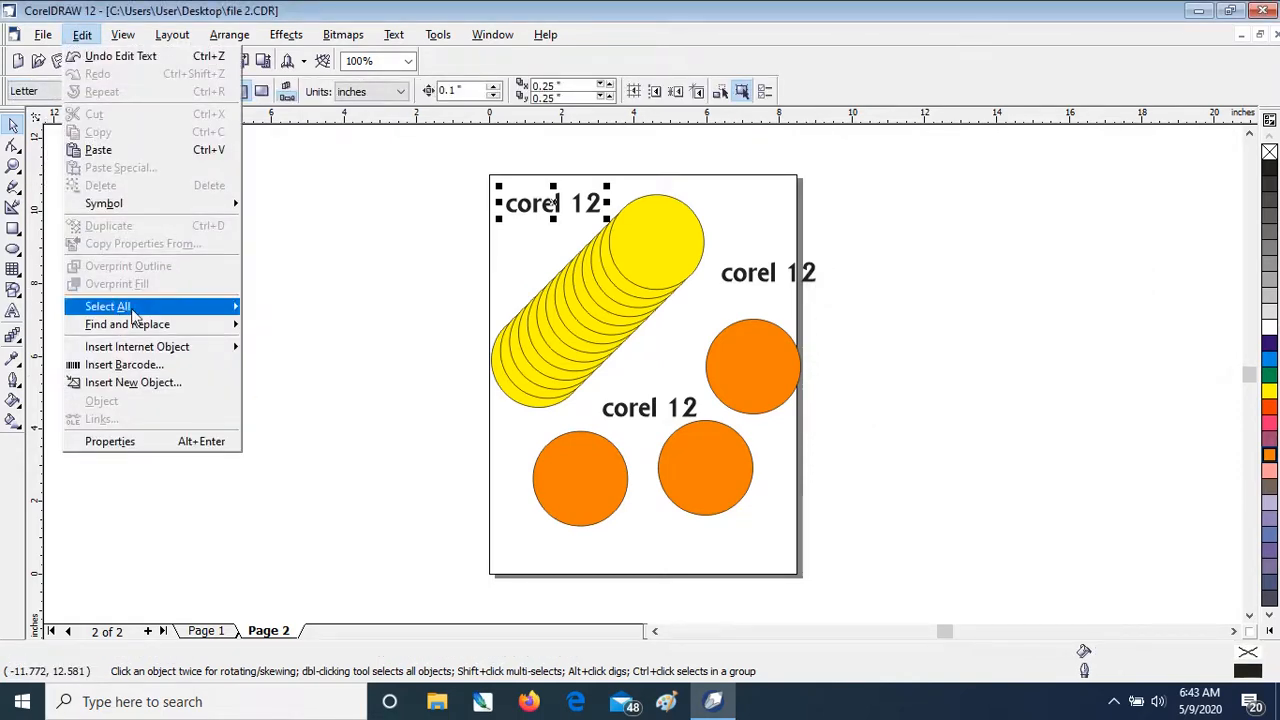
mouse_move(139, 328)
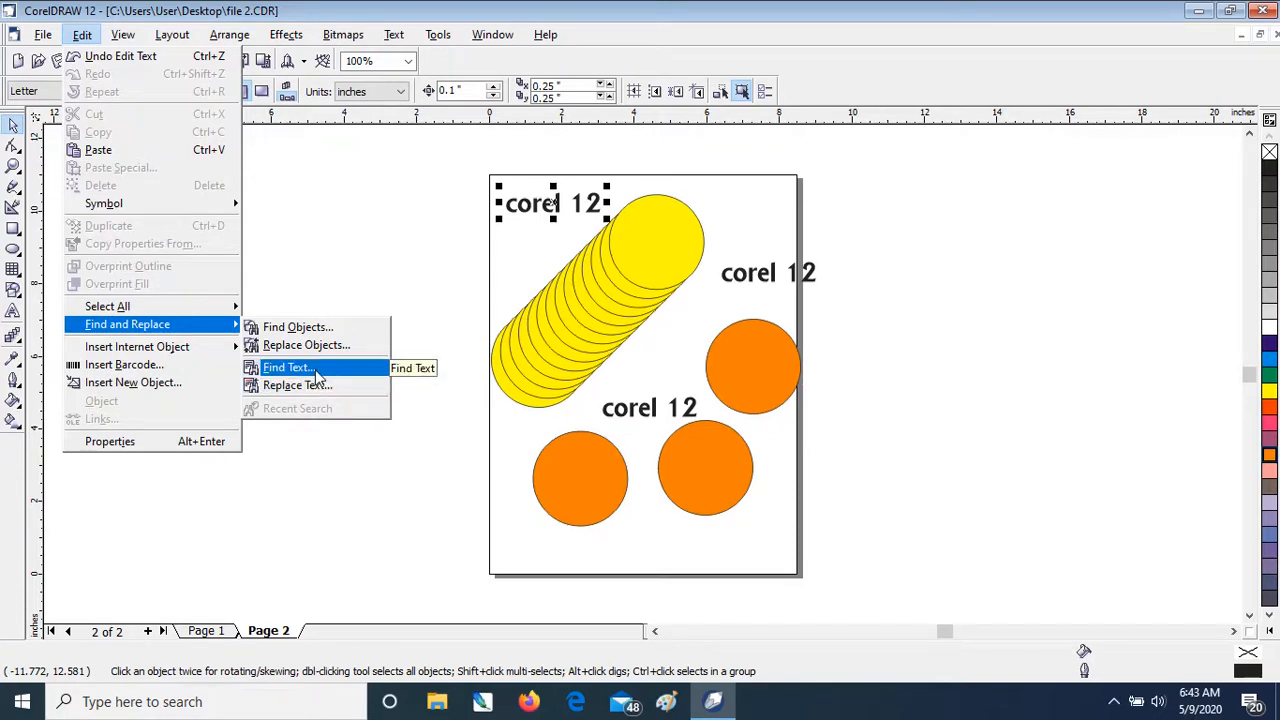
mouse_move(137, 358)
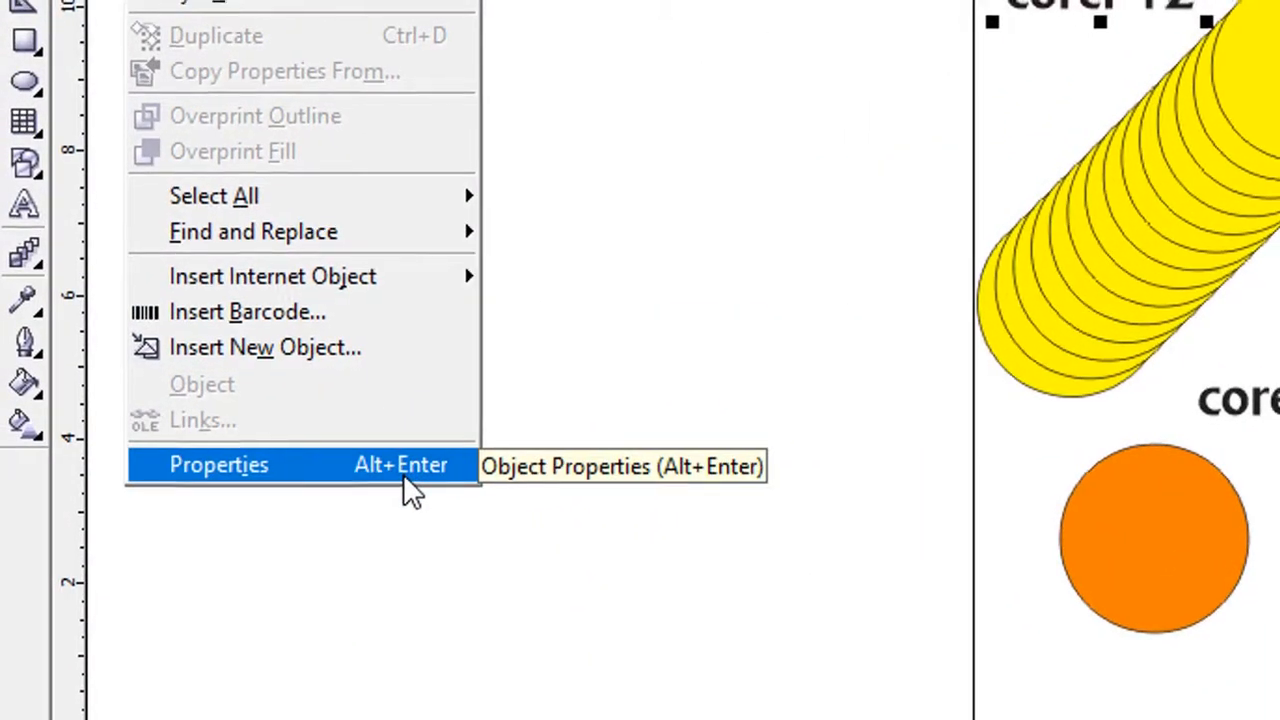
click(405, 475)
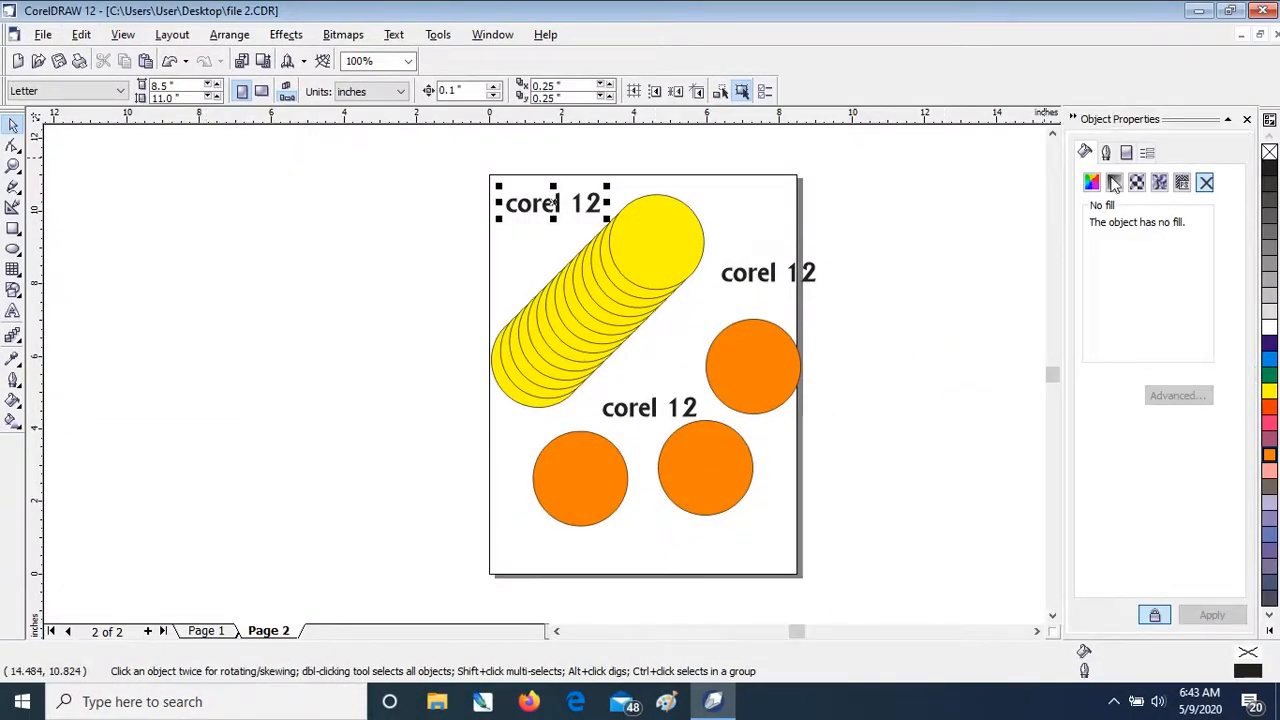
click(676, 238)
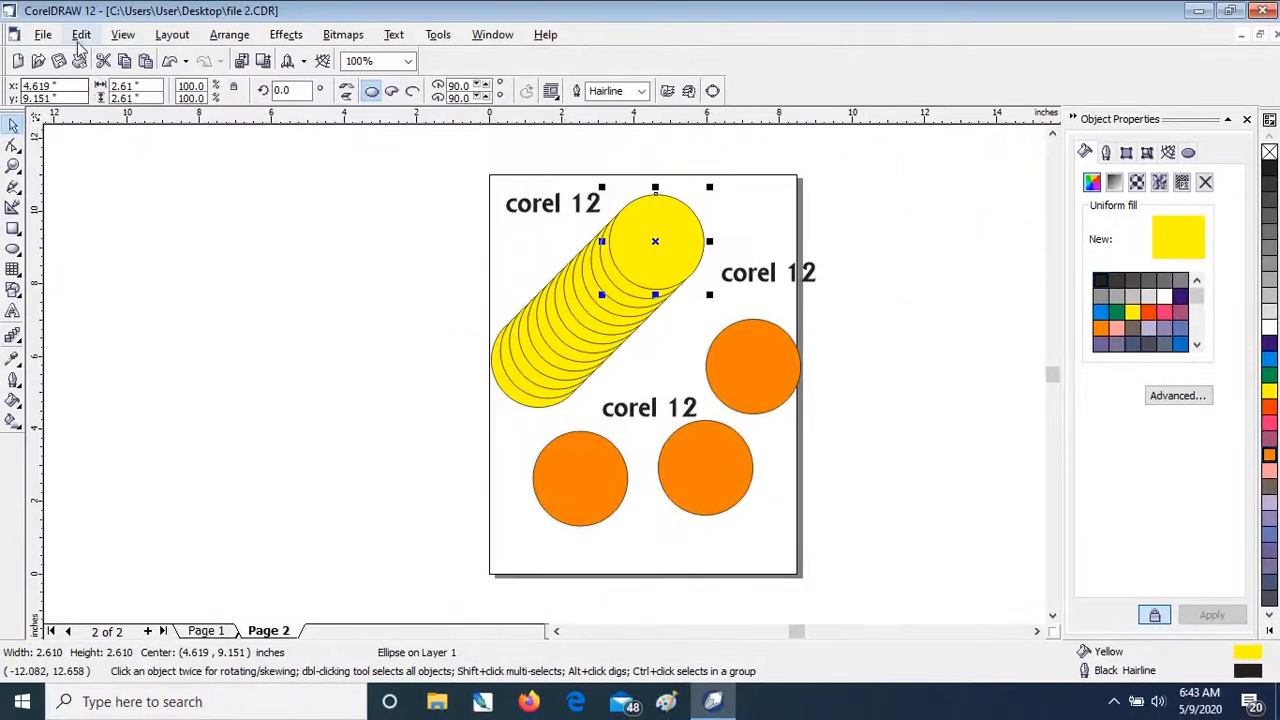
Step: Close the object properties and reopen them for the selected yellow circle
click(81, 35)
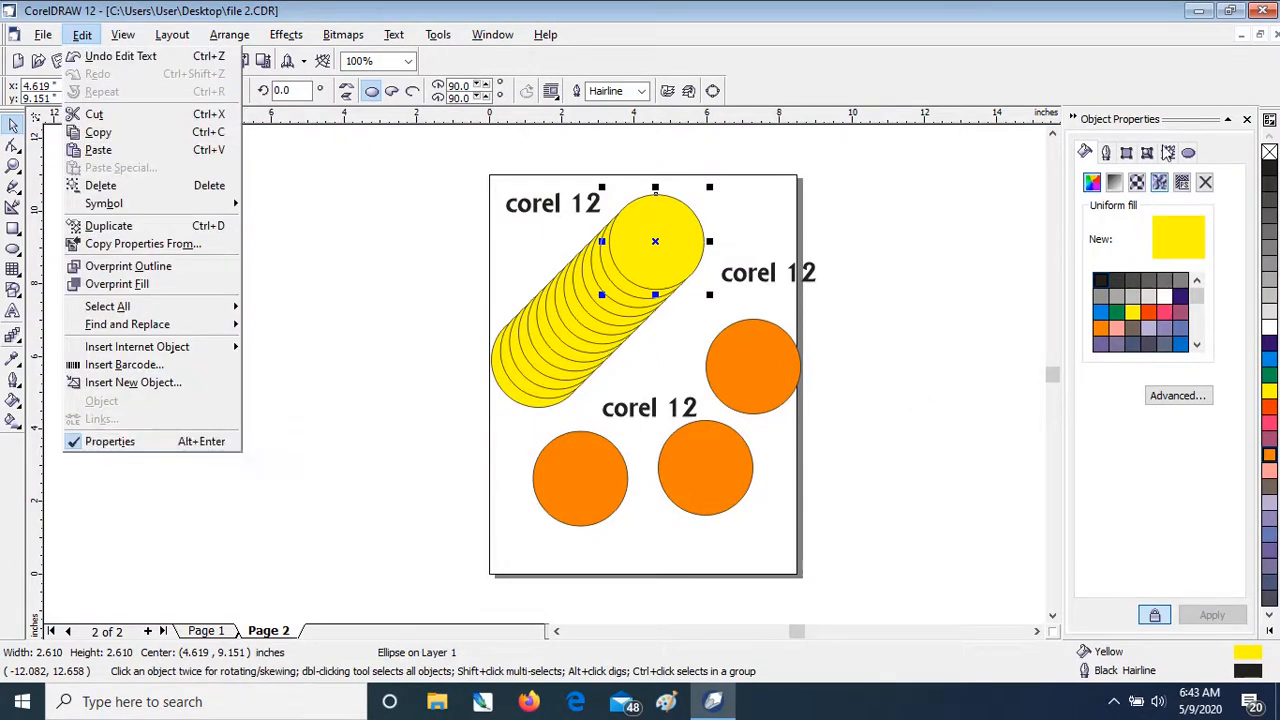
click(1247, 119)
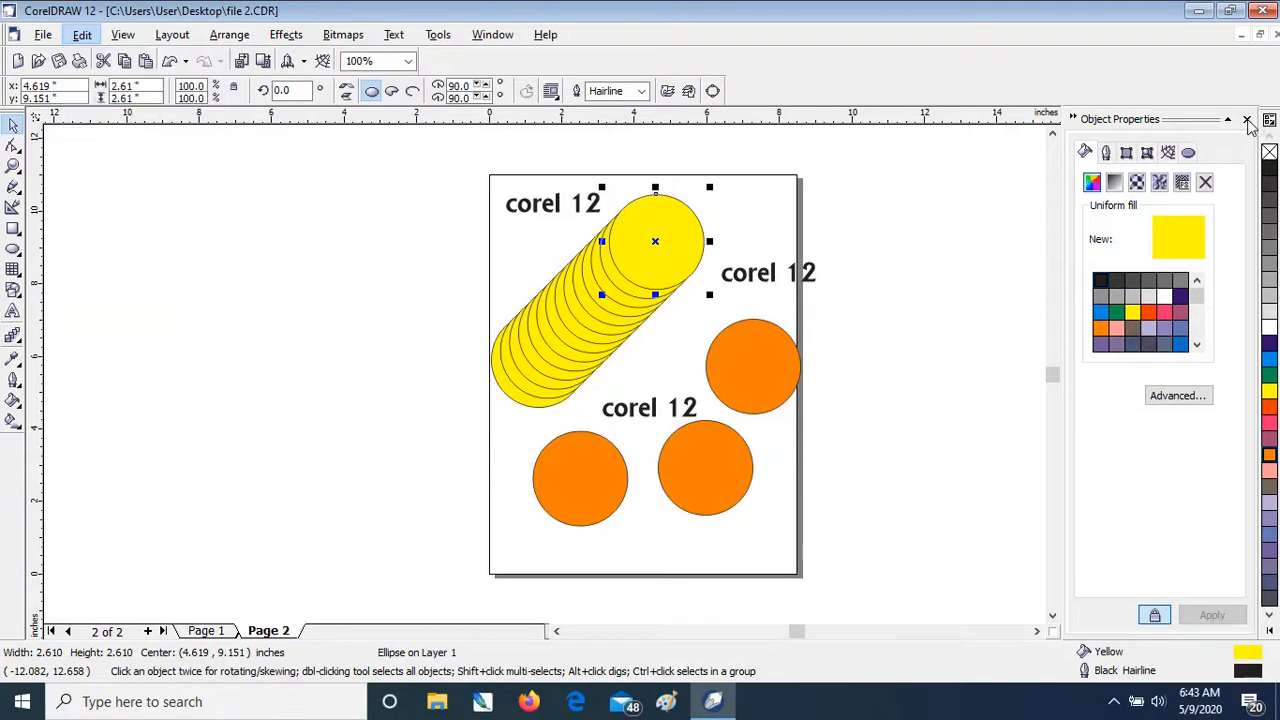
click(1247, 119)
click(79, 35)
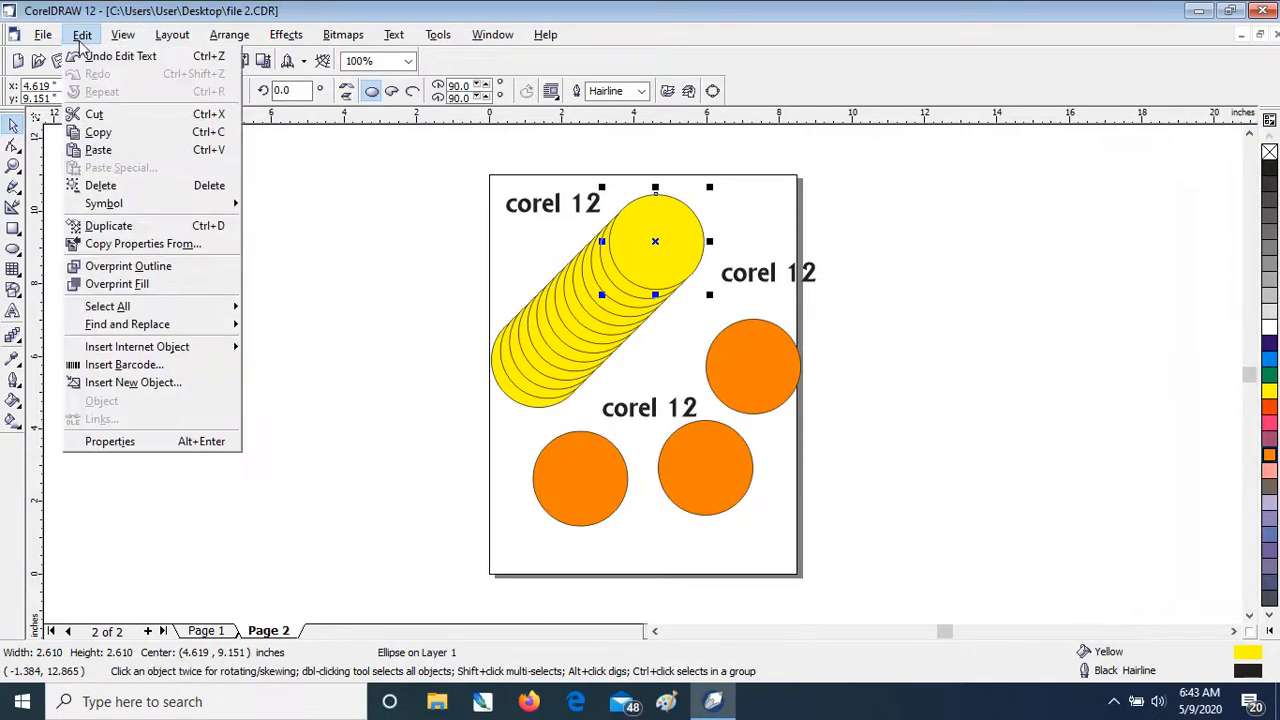
click(146, 446)
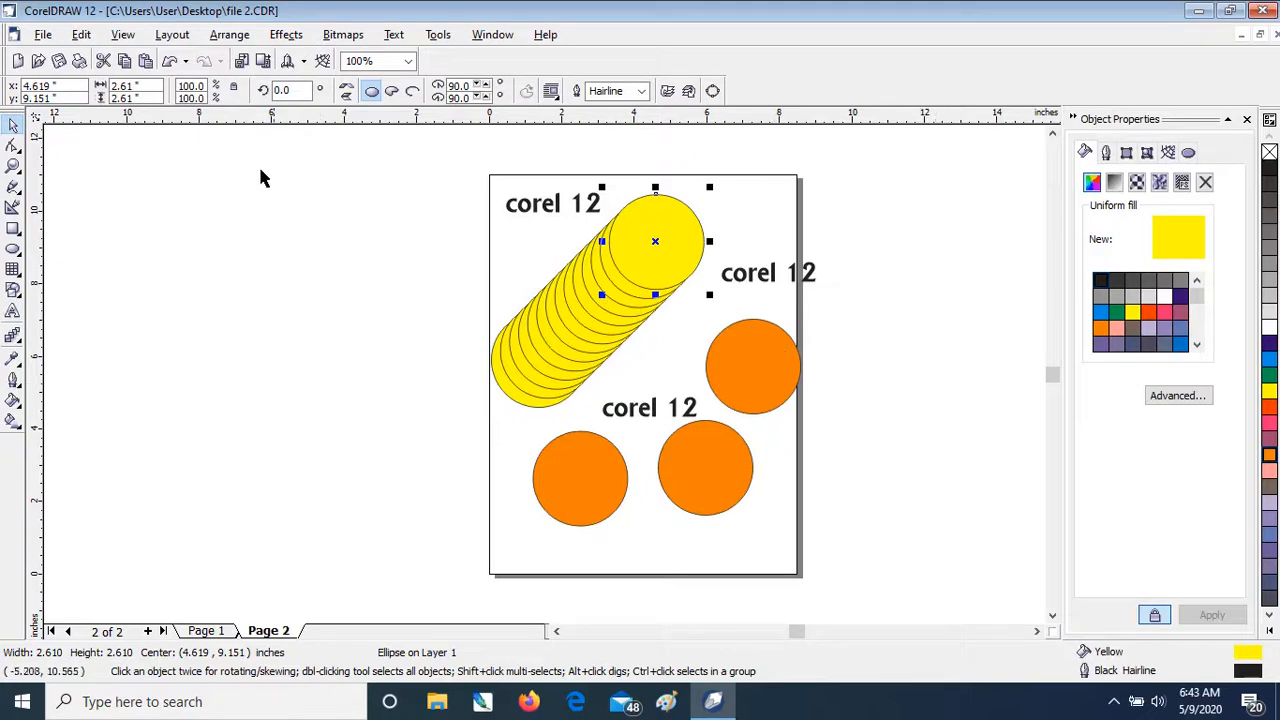
Step: Give the frontmost yellow circle a red outline with a dashed line style, and close the object properties
click(1106, 153)
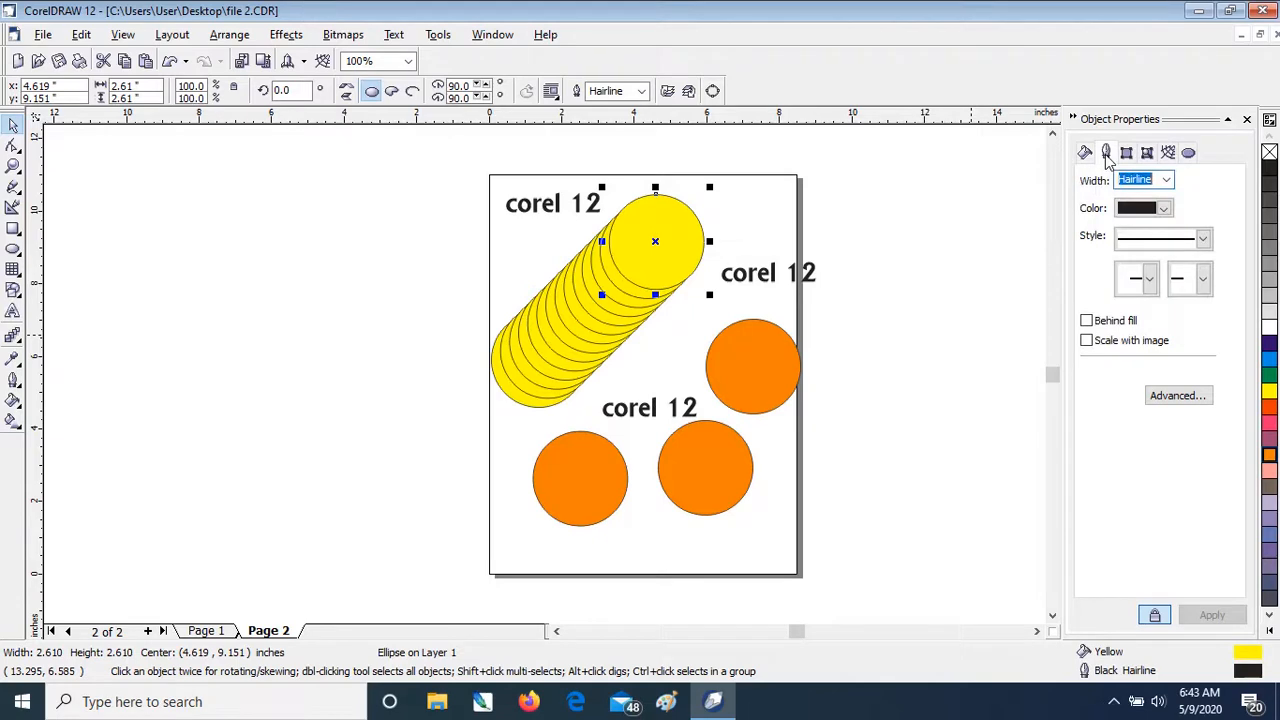
click(1165, 210)
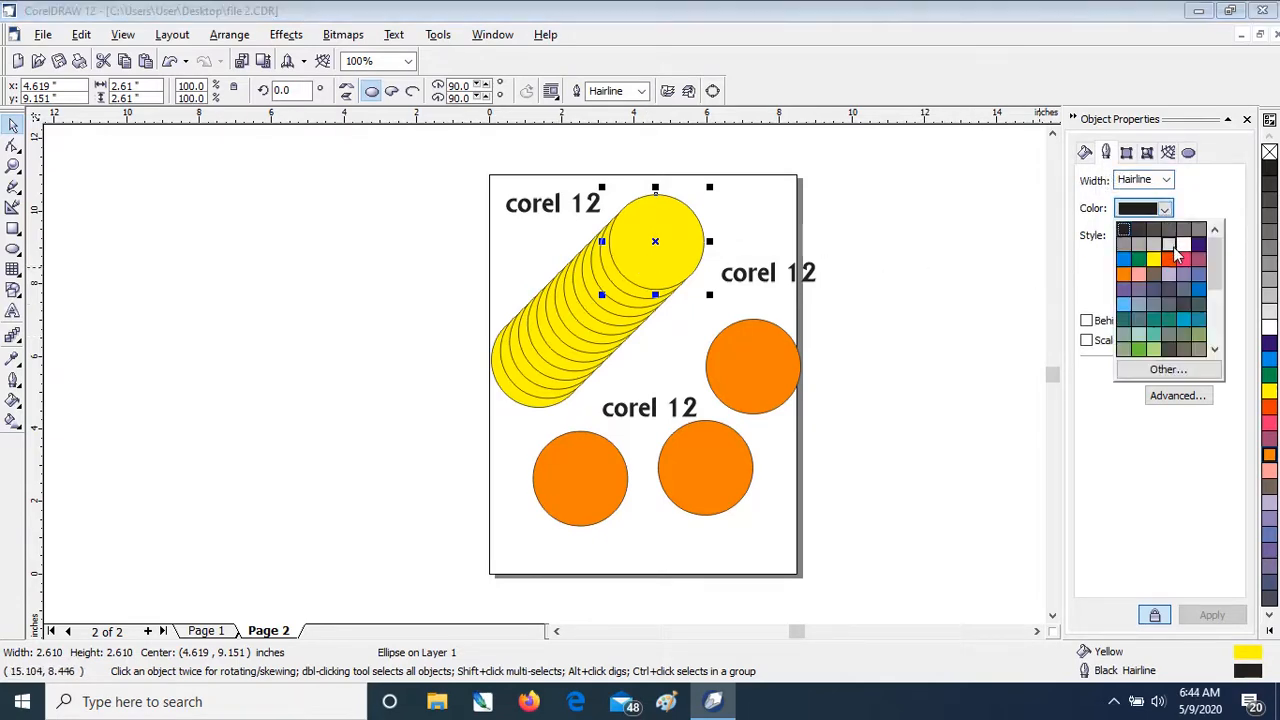
click(1172, 259)
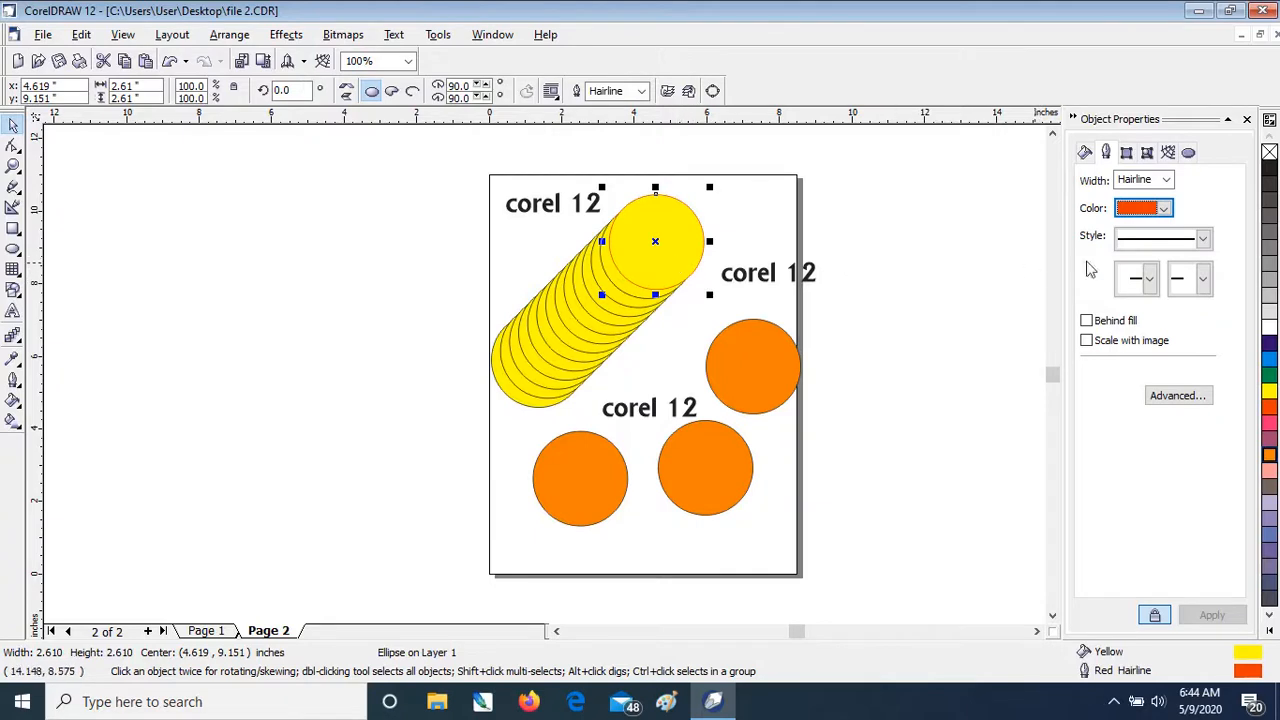
click(1203, 240)
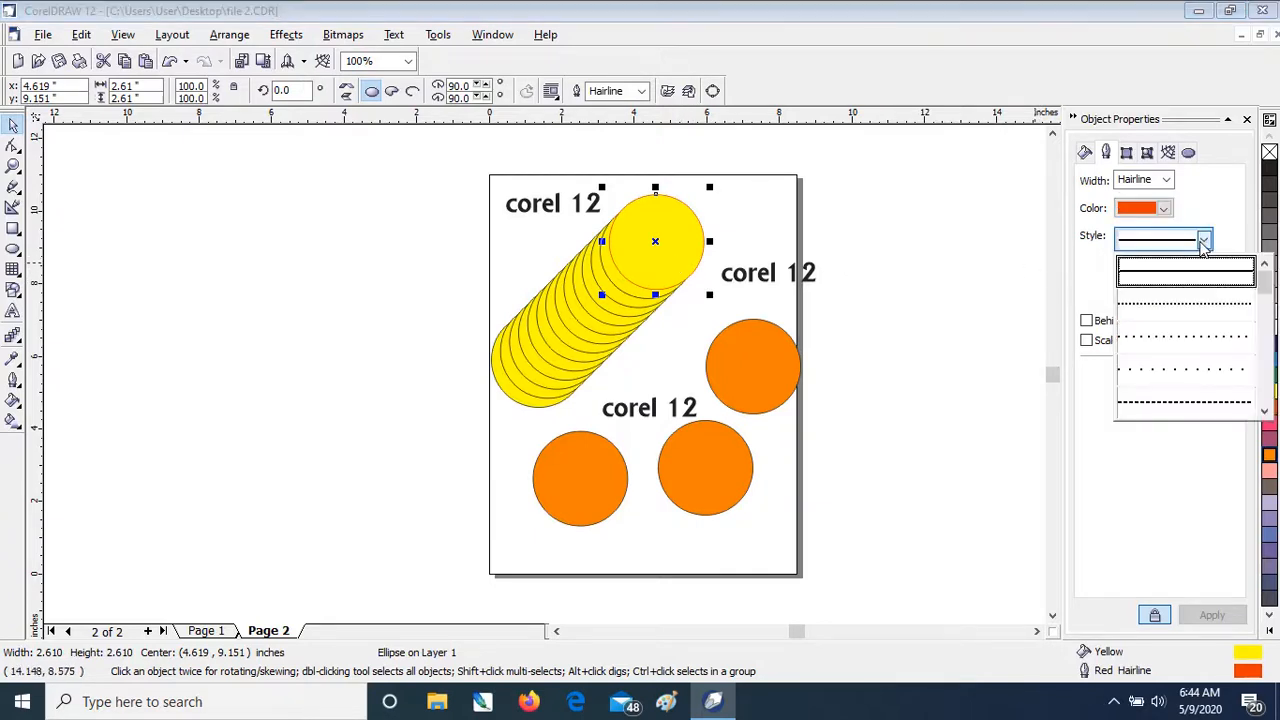
click(1210, 401)
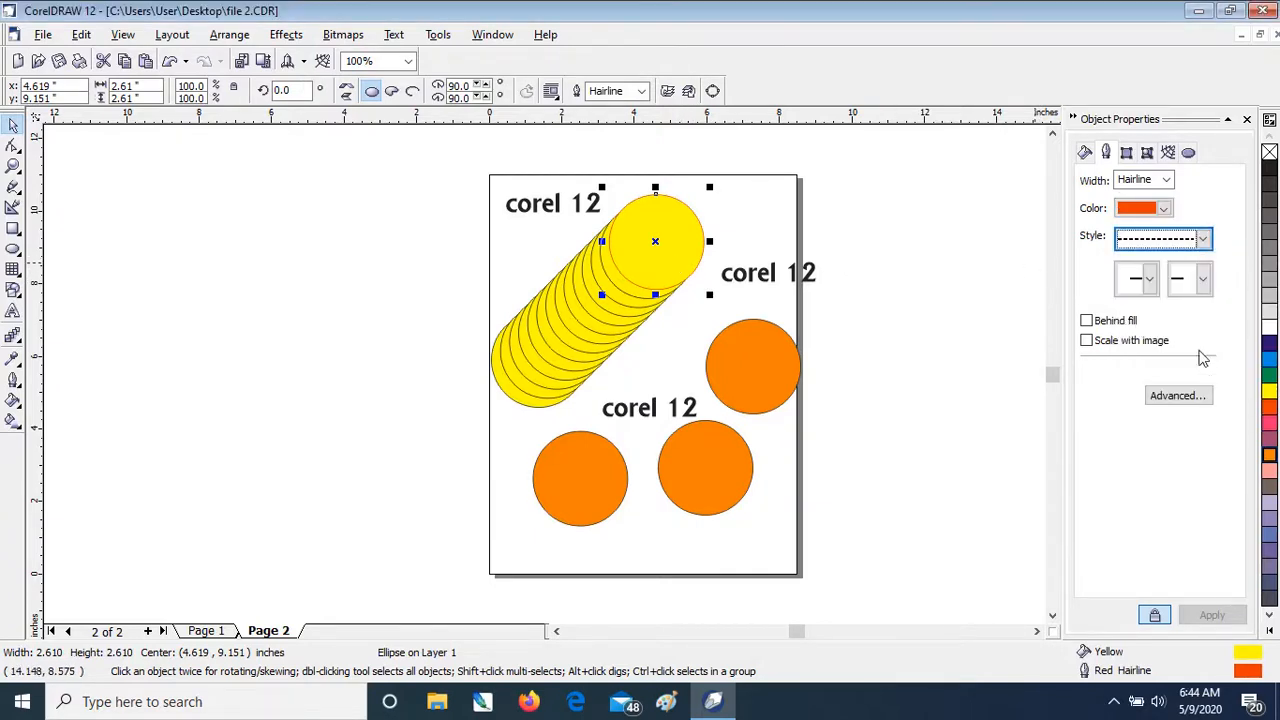
click(1246, 120)
click(82, 34)
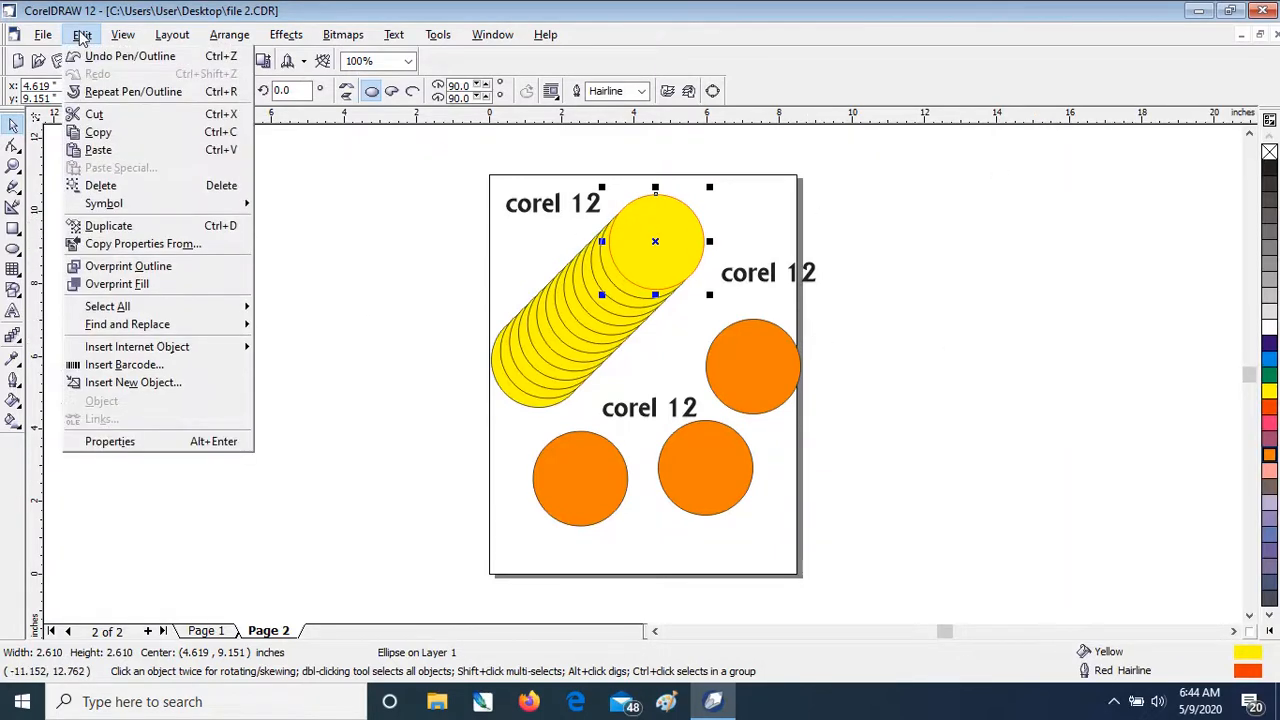
mouse_move(100, 36)
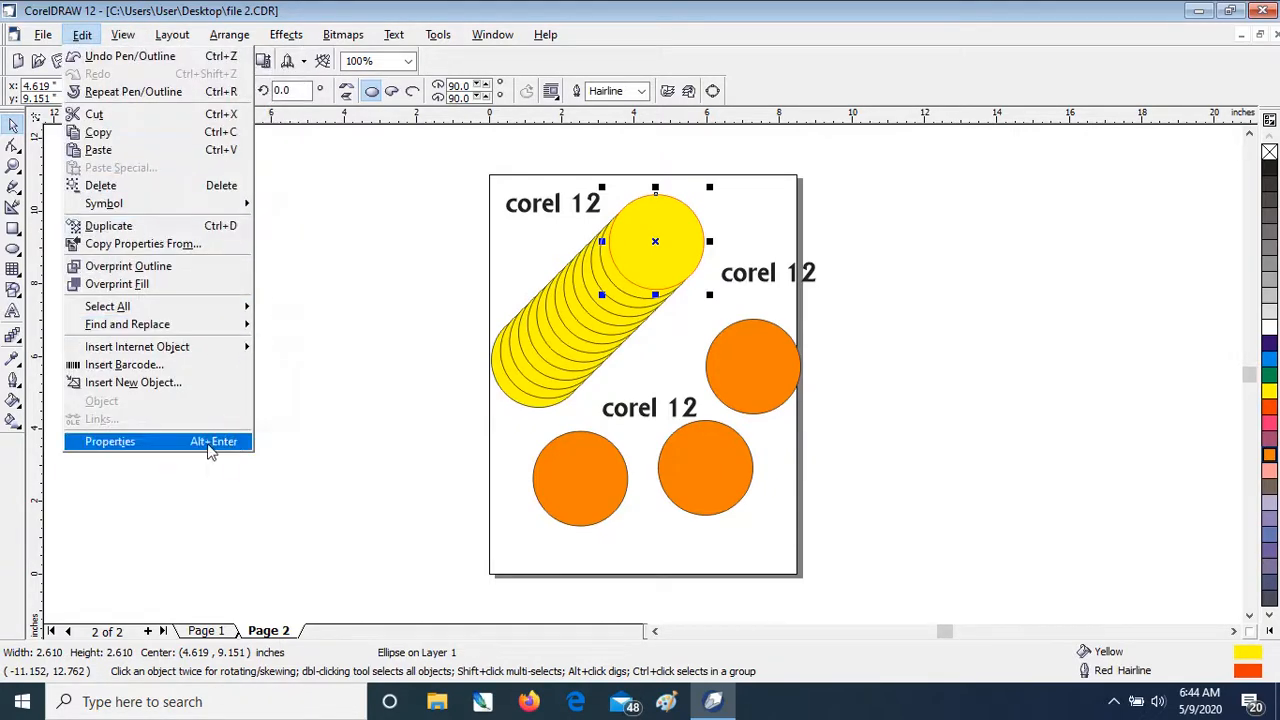
click(385, 433)
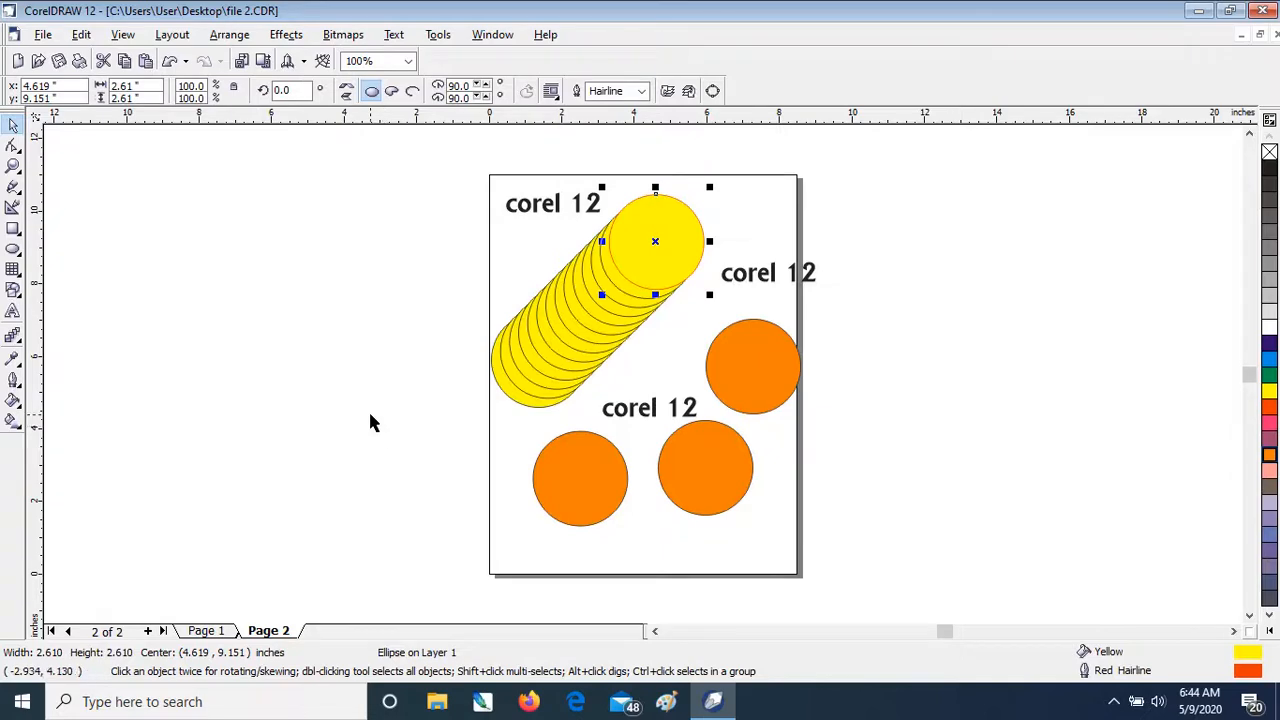